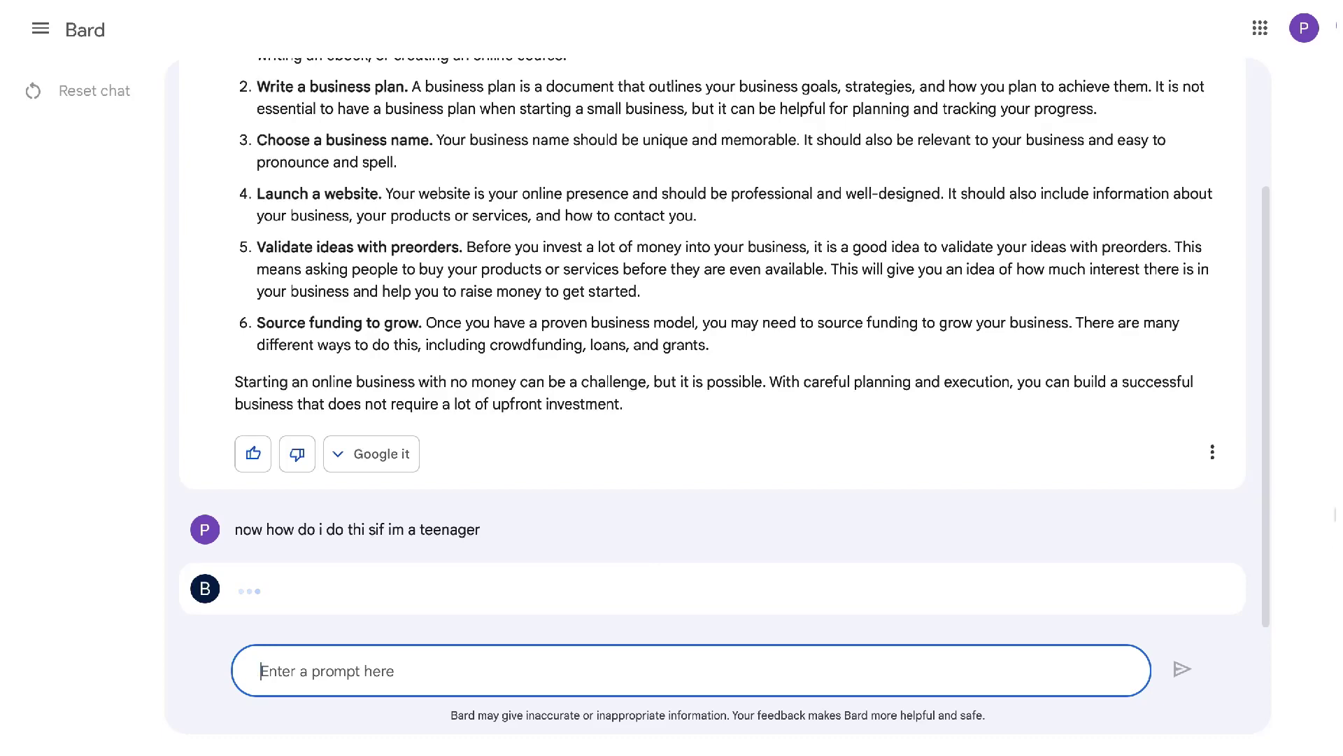
Step: Scroll through the earlier ChatGPT conversation about fixing the WordPress plugin error
scroll(1180, 469, "down", 2)
scroll(1176, 456, "down", 1)
scroll(1147, 465, "up", 2)
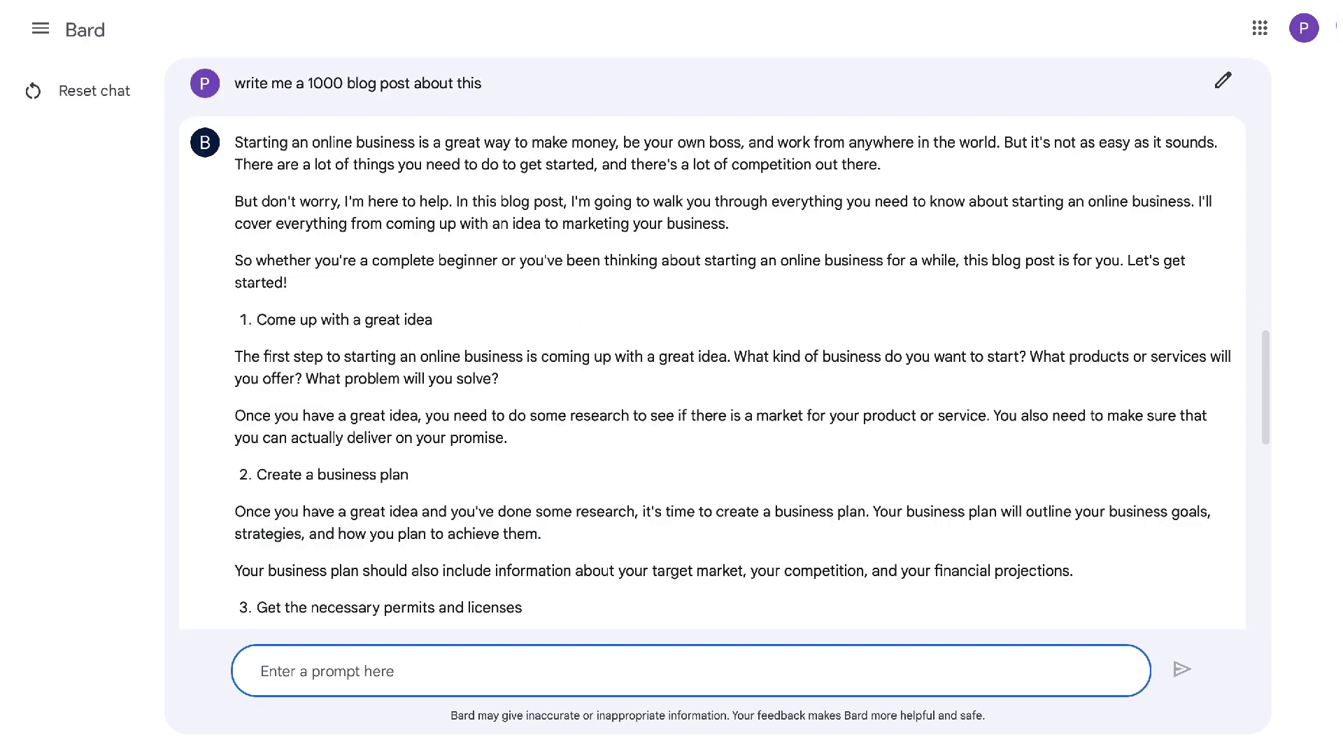
scroll(684, 568, "down", 9)
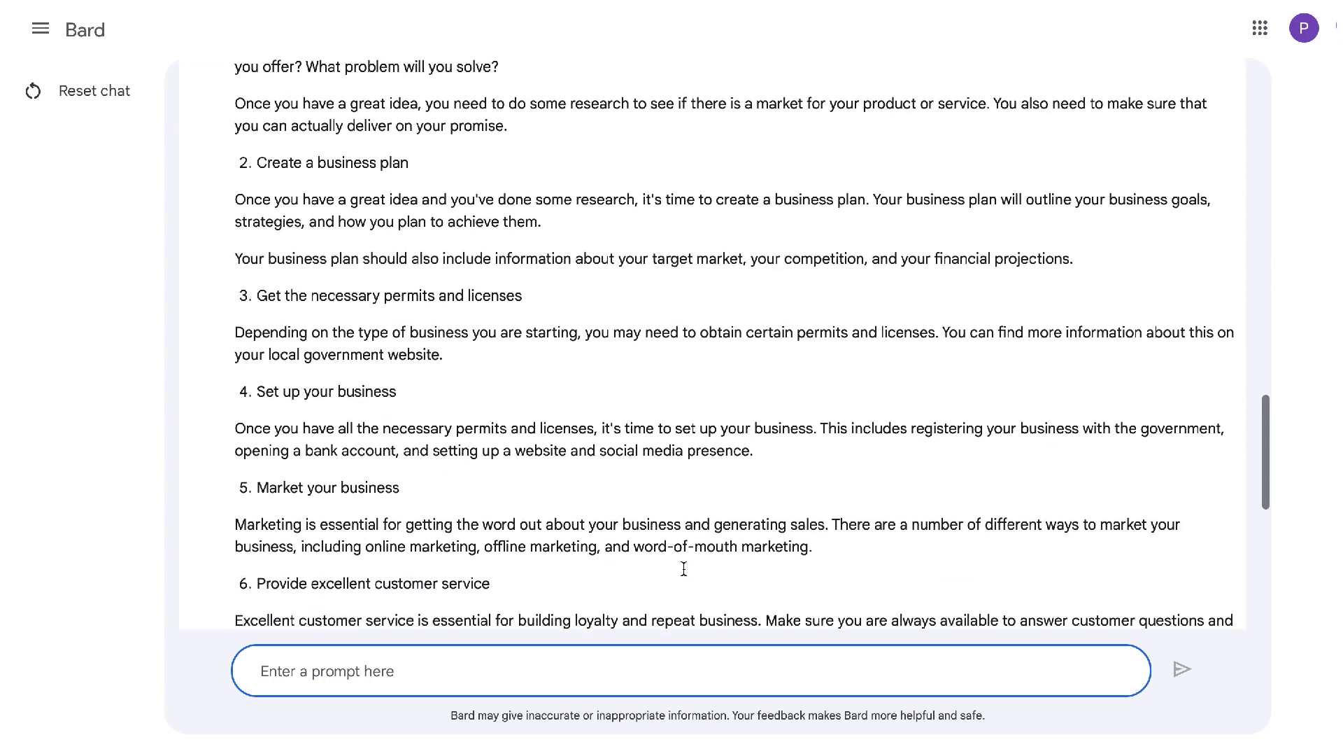
scroll(684, 573, "down", 4)
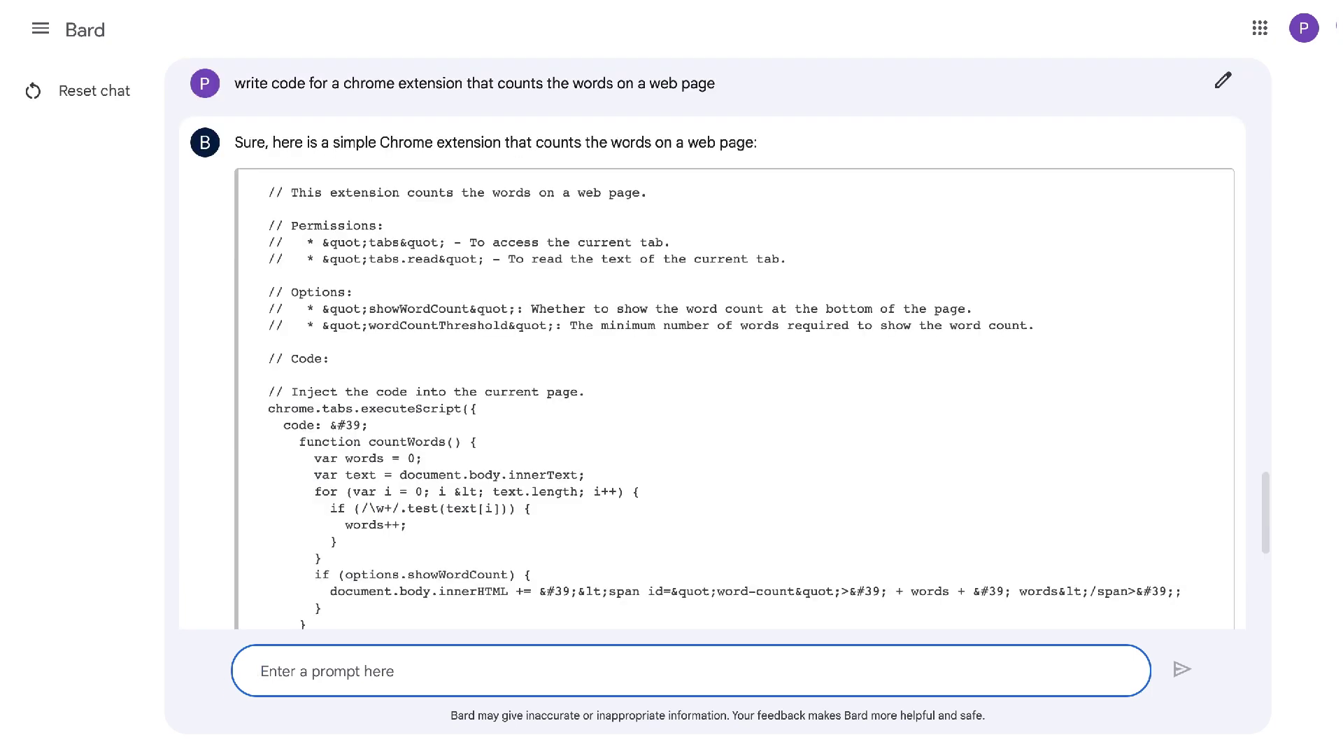
scroll(517, 539, "down", 7)
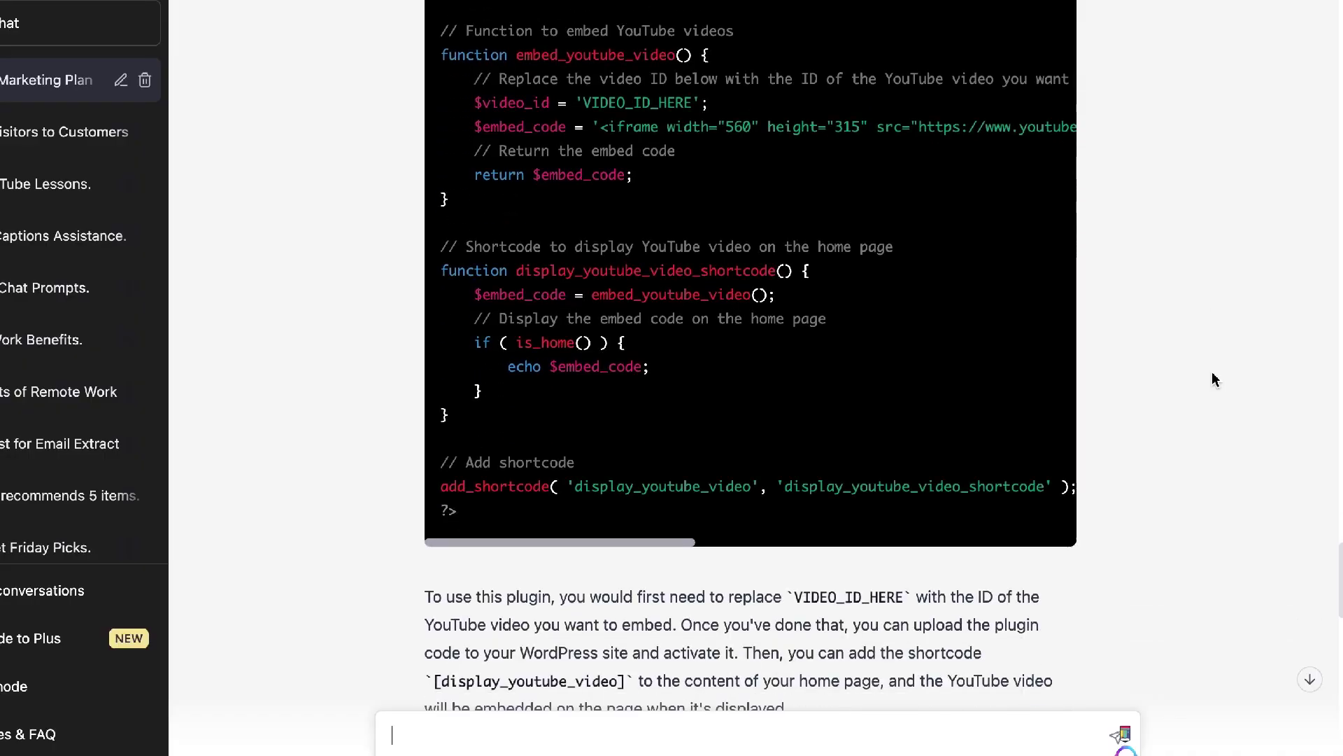
scroll(1214, 379, "down", 10)
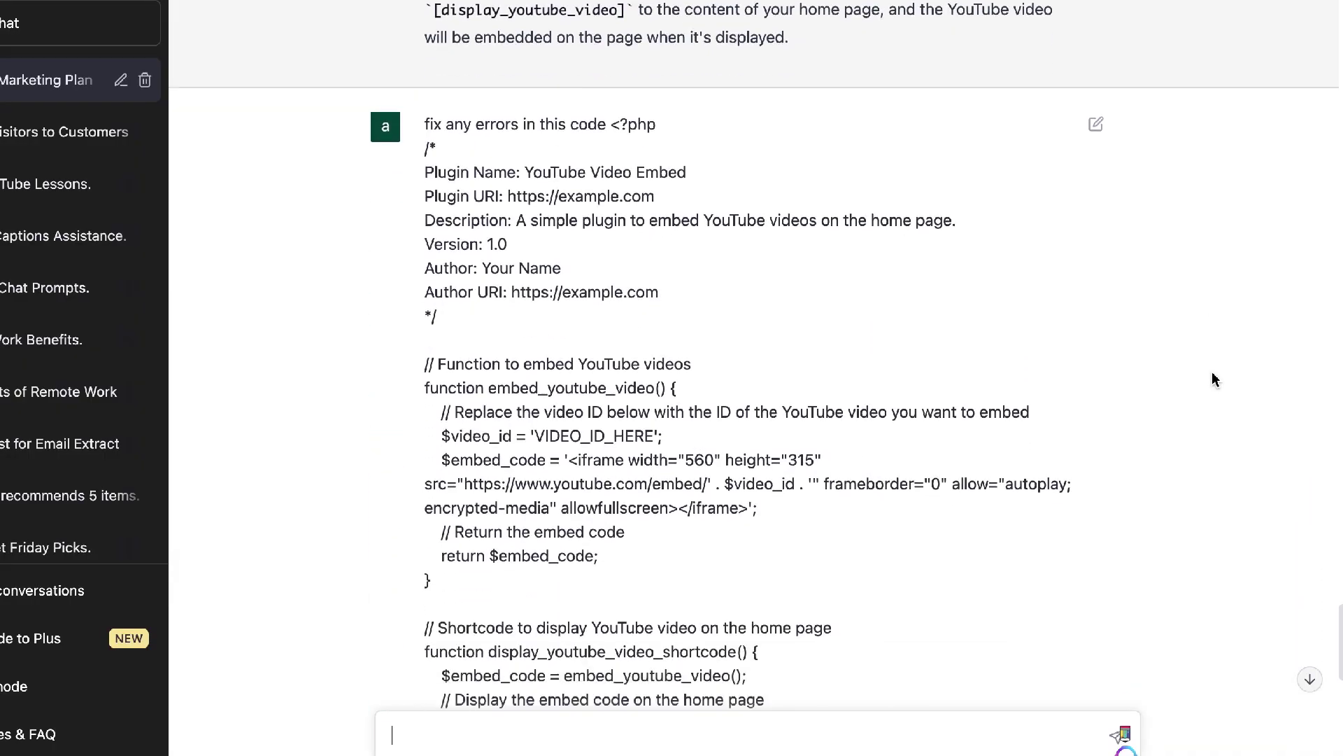
scroll(1214, 379, "down", 2)
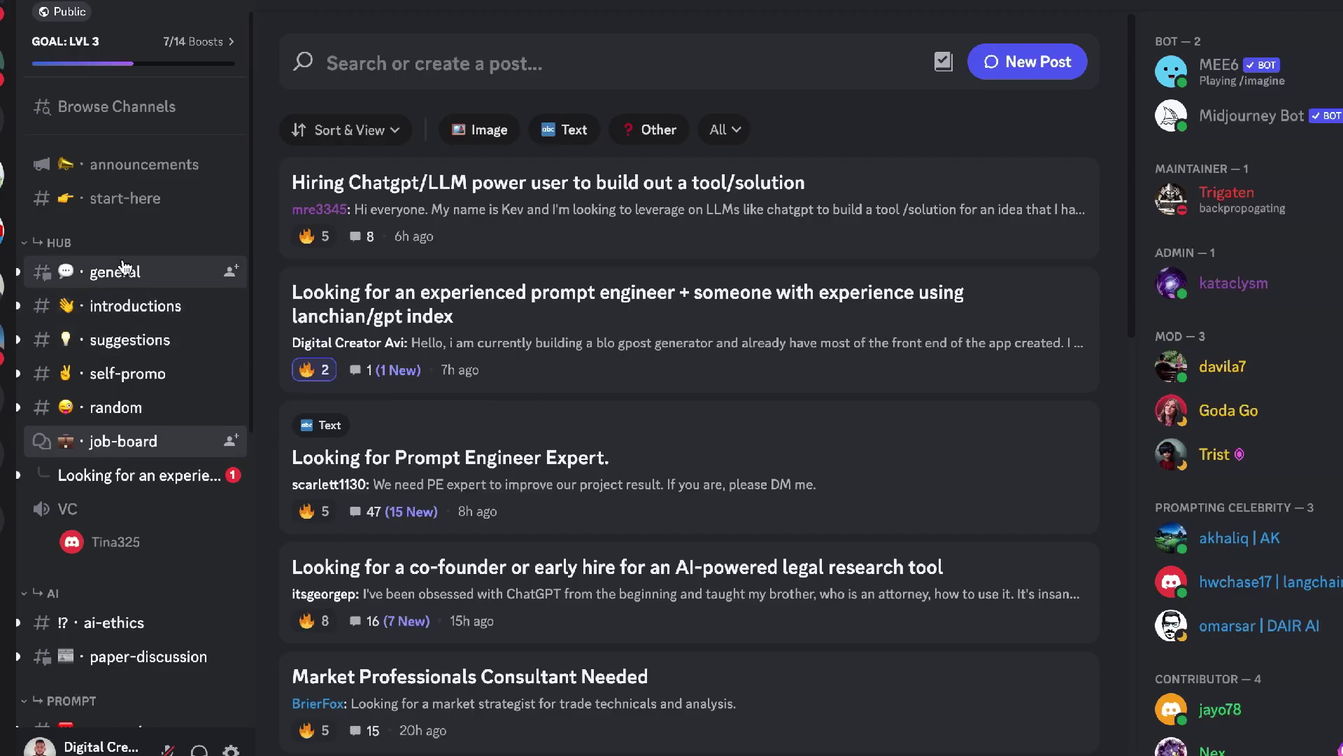
left_click(133, 273)
left_click(150, 314)
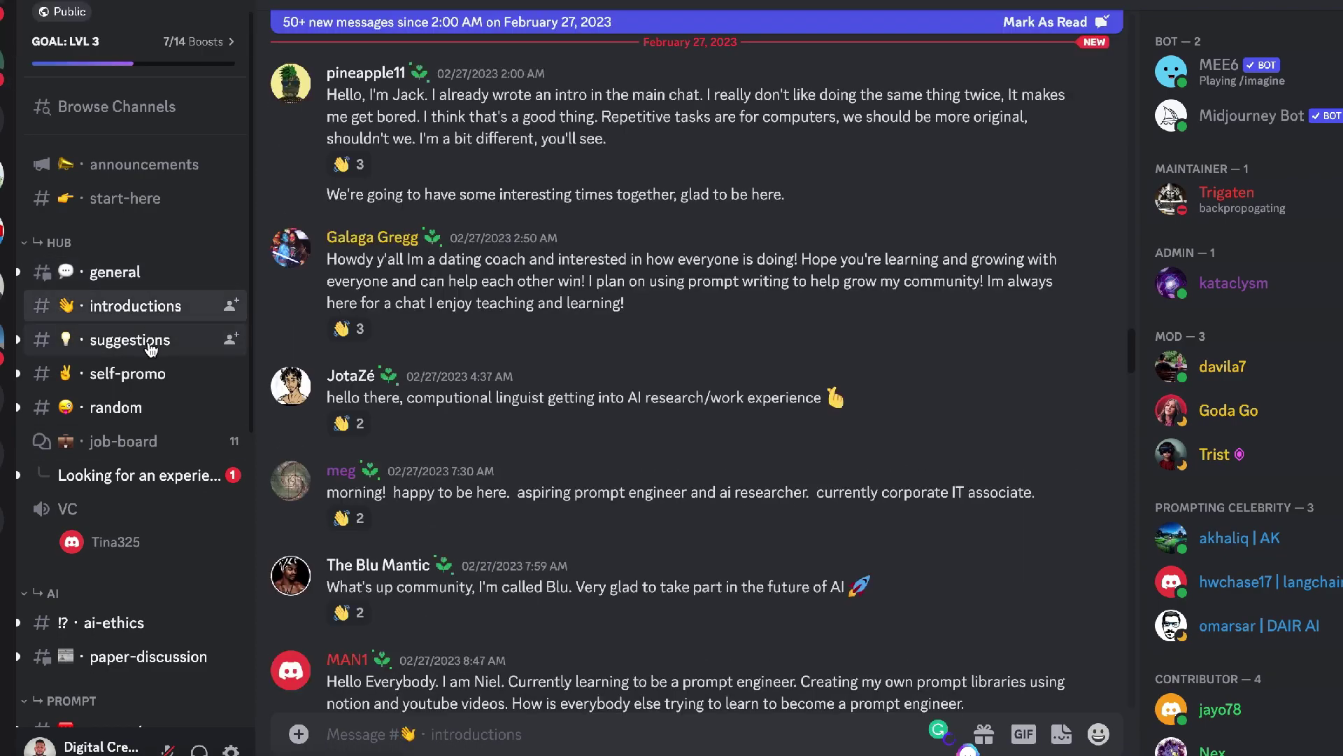
left_click(153, 340)
left_click(156, 407)
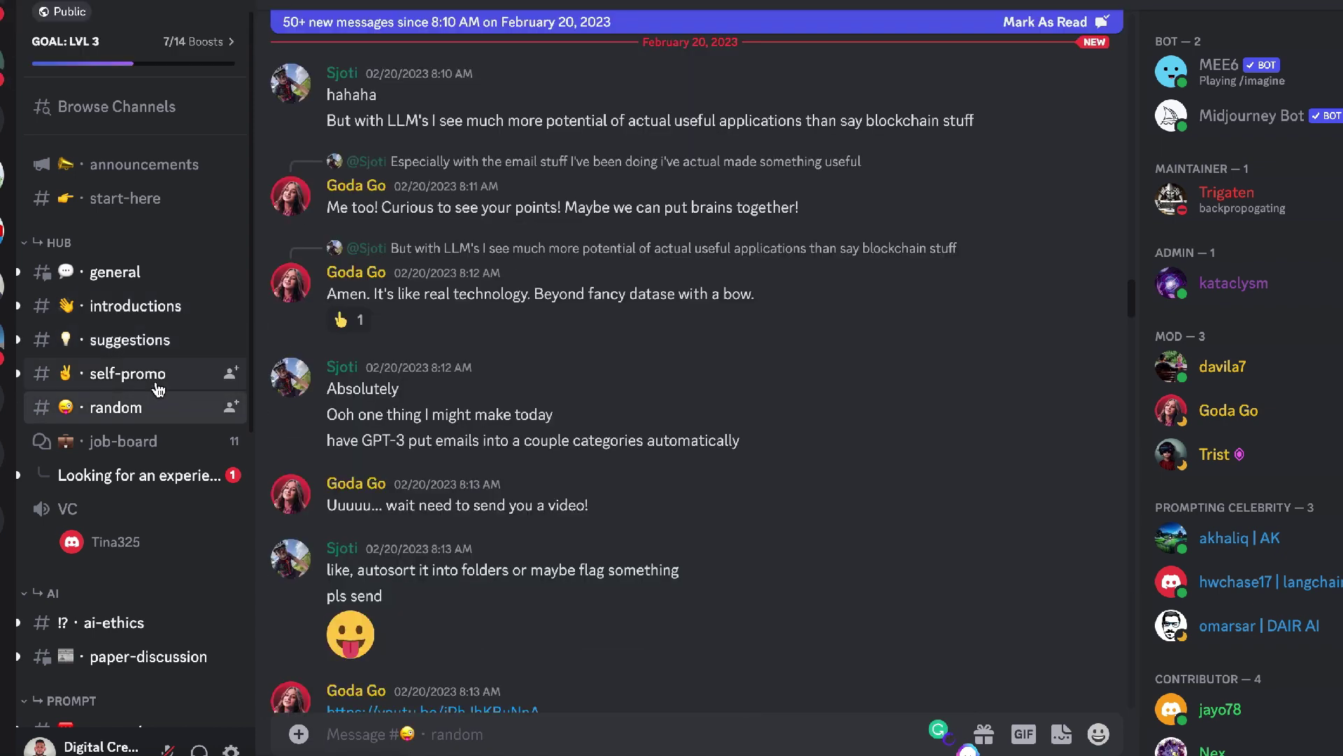
left_click(155, 374)
scroll(159, 540, "down", 4)
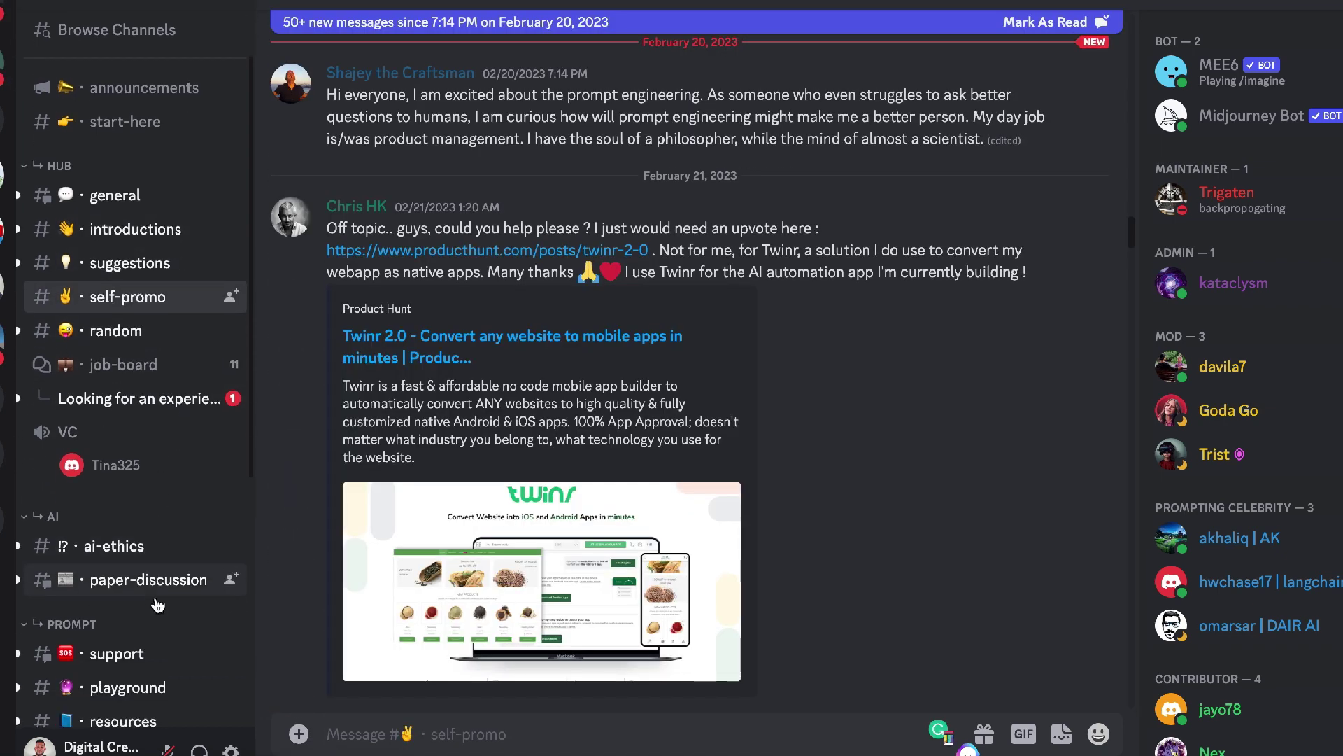
scroll(158, 606, "down", 4)
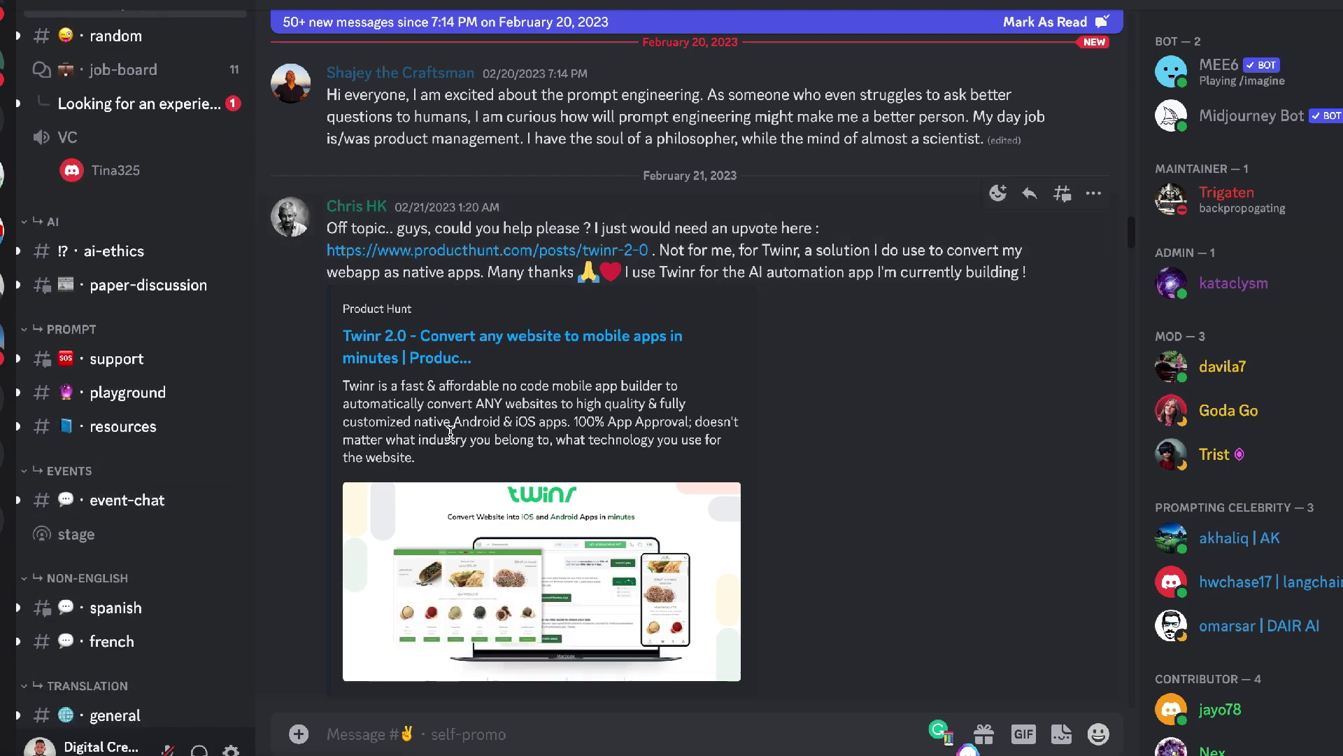
scroll(450, 433, "down", 10)
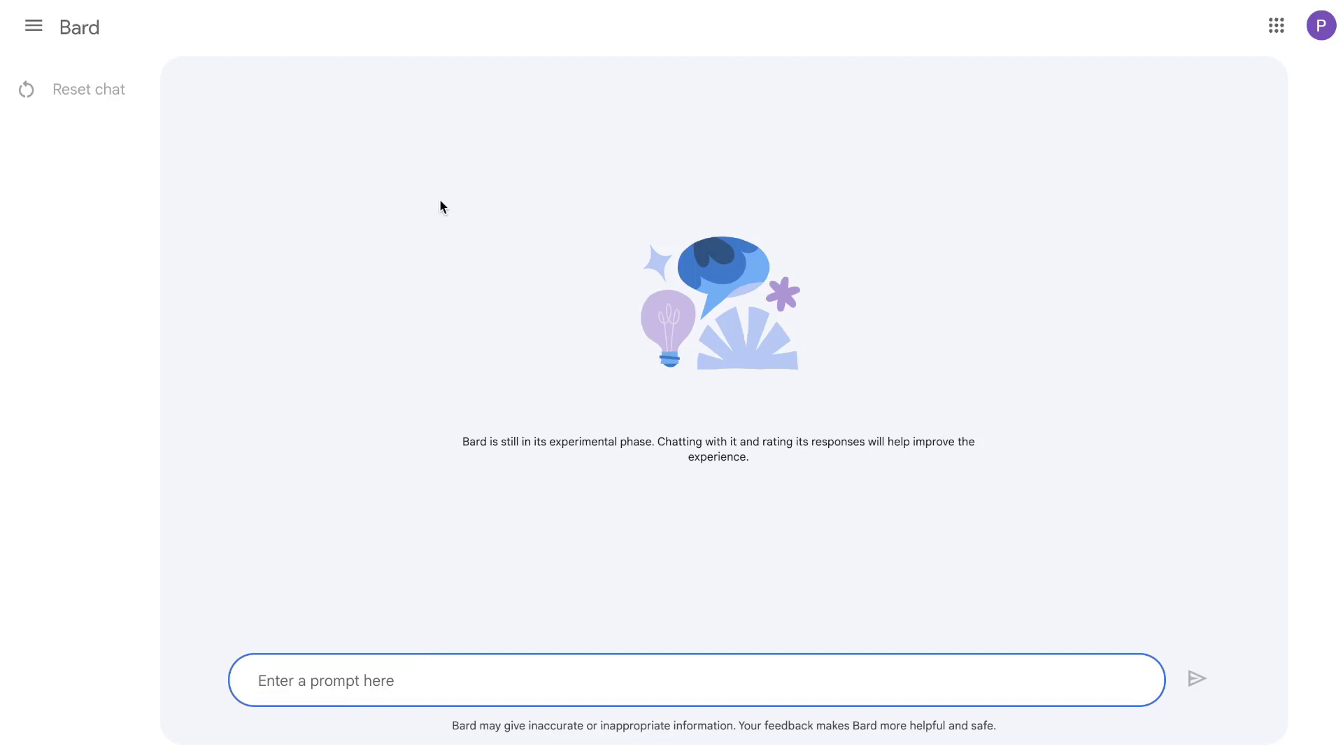
Step: Paste the Toronto salon marketing-plan prompt into Bard's prompt box and send it
left_click(430, 674)
type("write a marketing plan for a new salon opening in toronto that wants to aquire new customers cheaply")
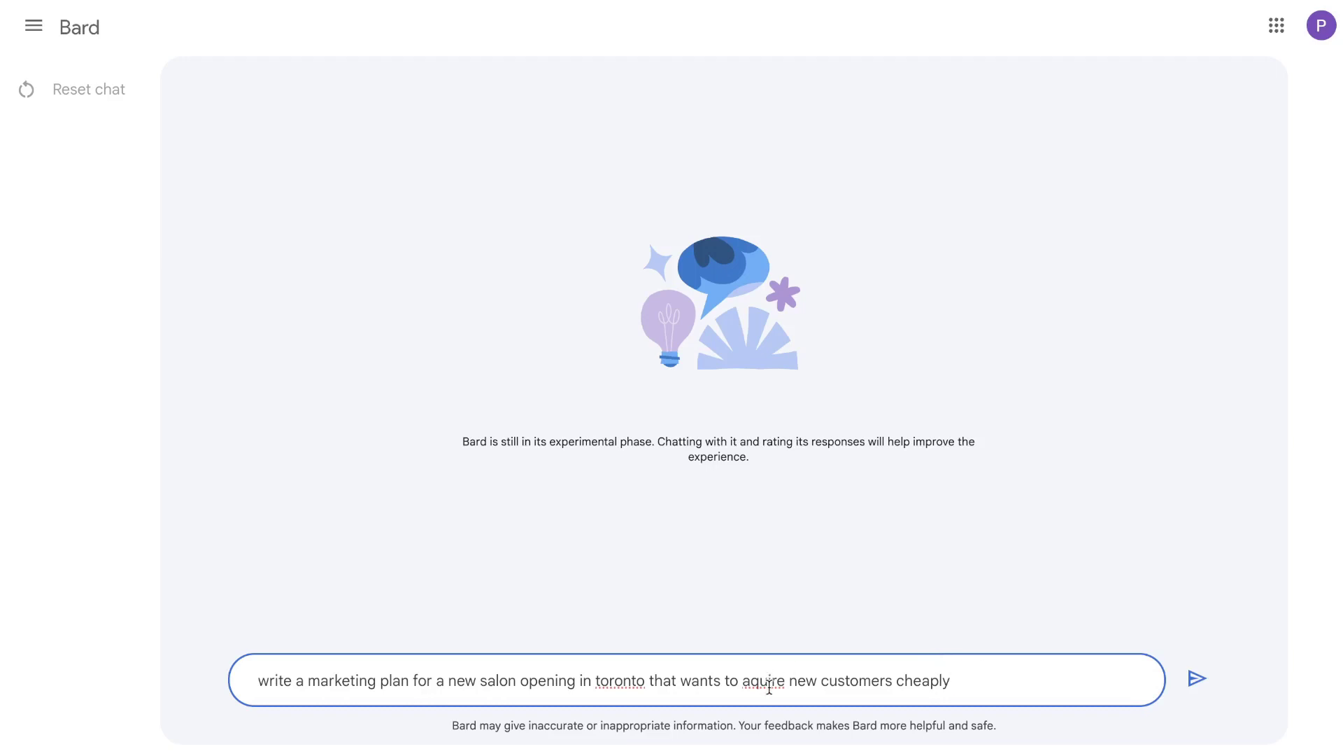
key("Return")
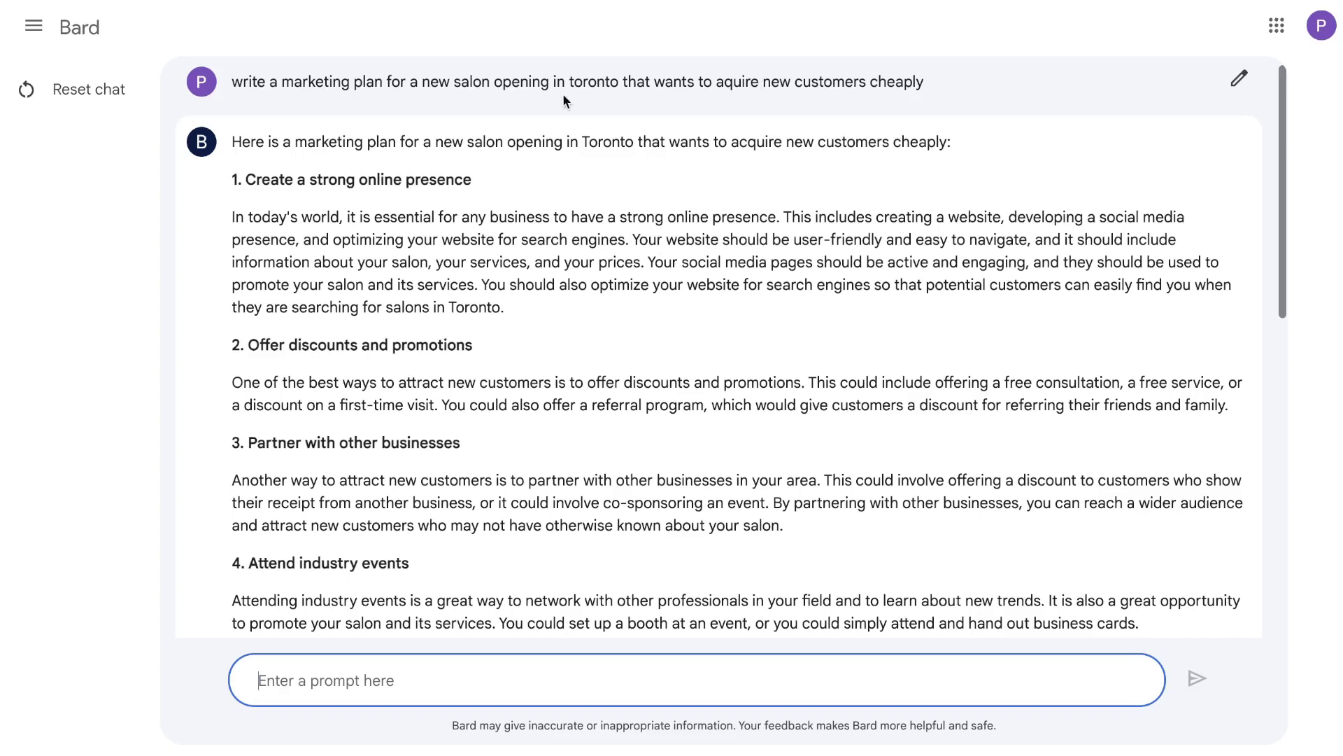
left_click_drag(568, 82, 625, 82)
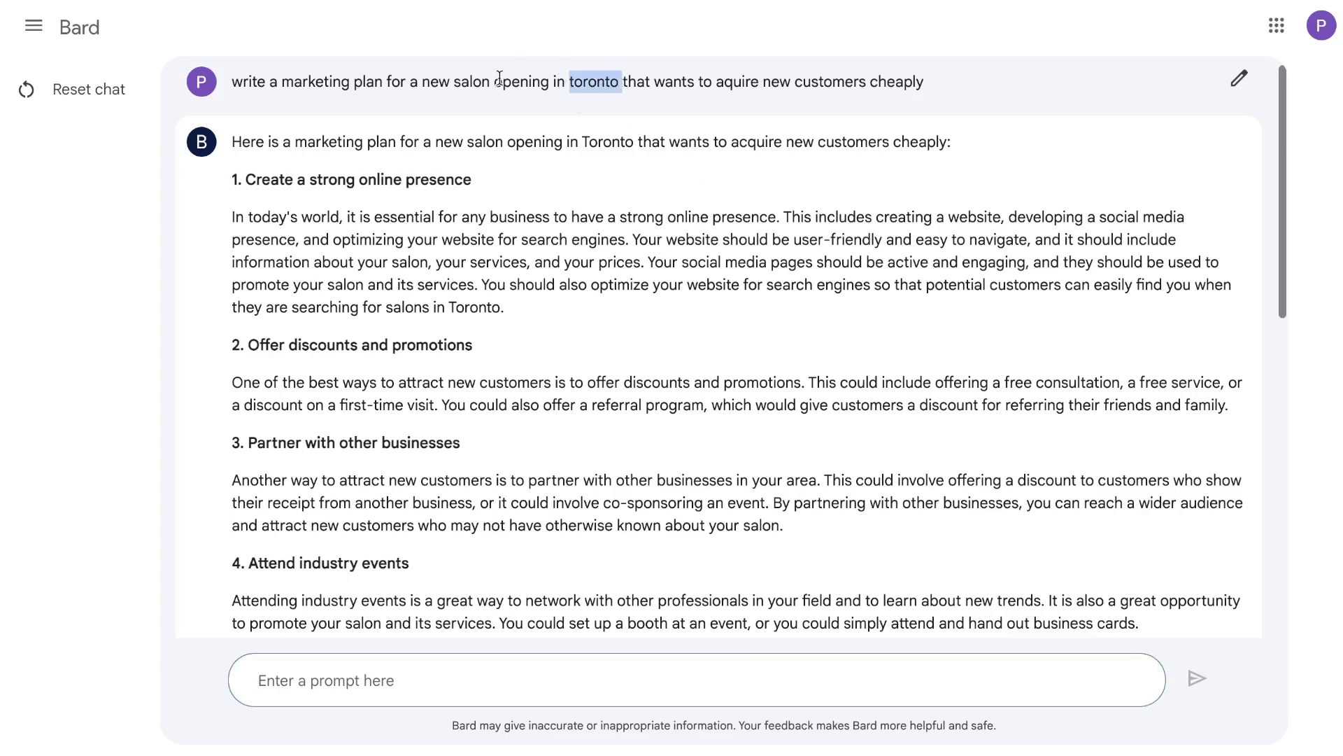
left_click(456, 82)
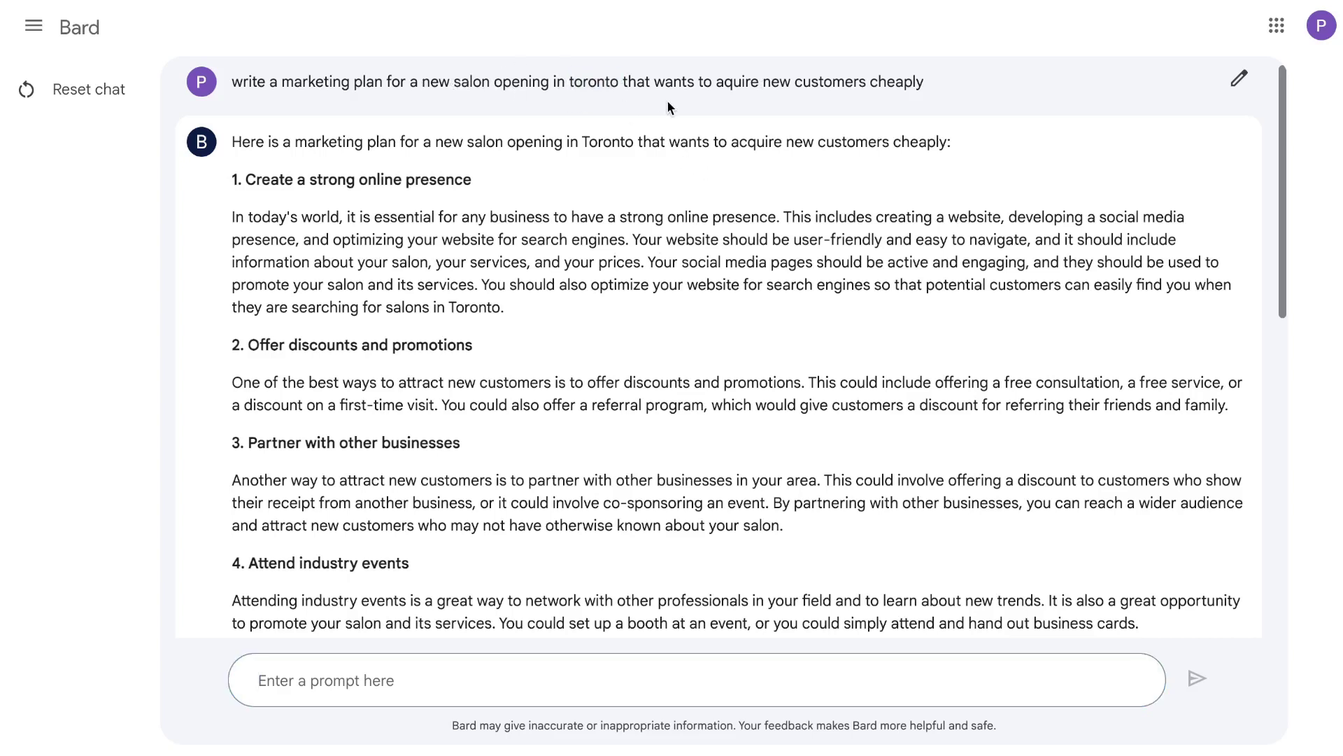
scroll(816, 184, "down", 1)
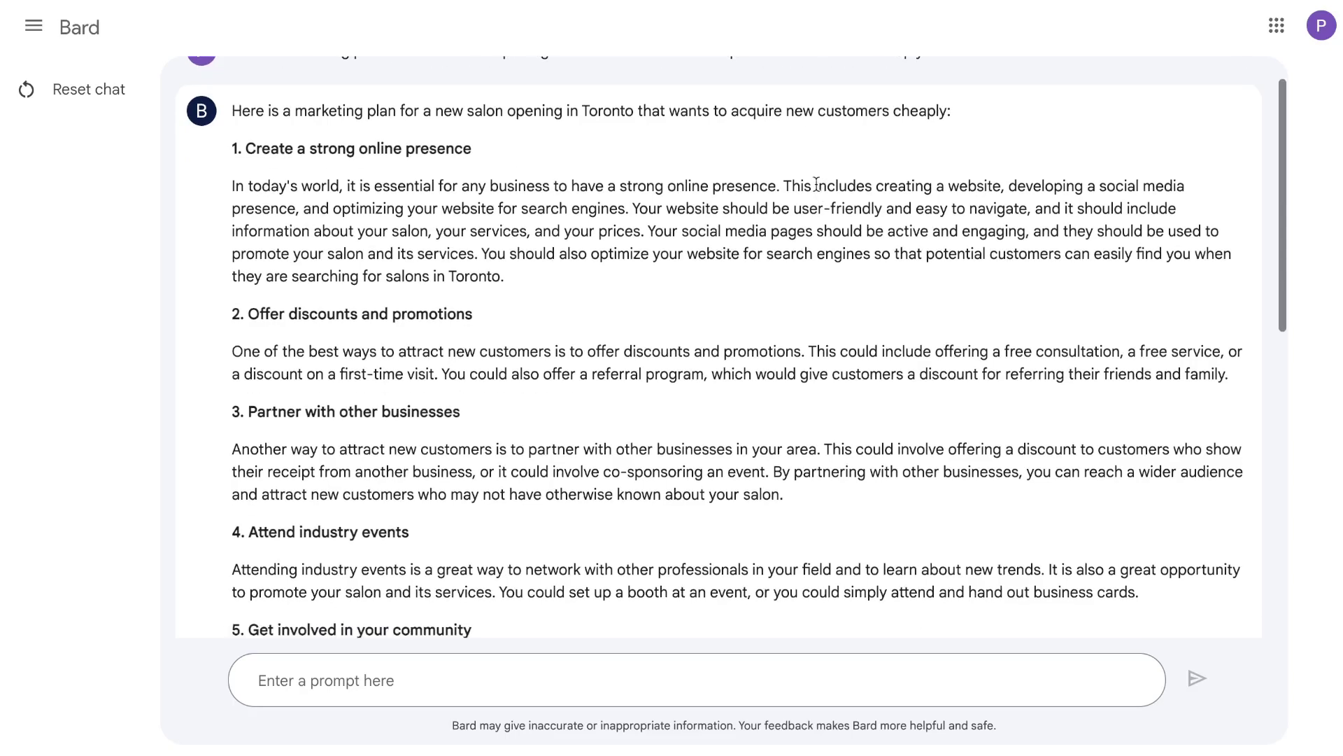
scroll(816, 183, "down", 1)
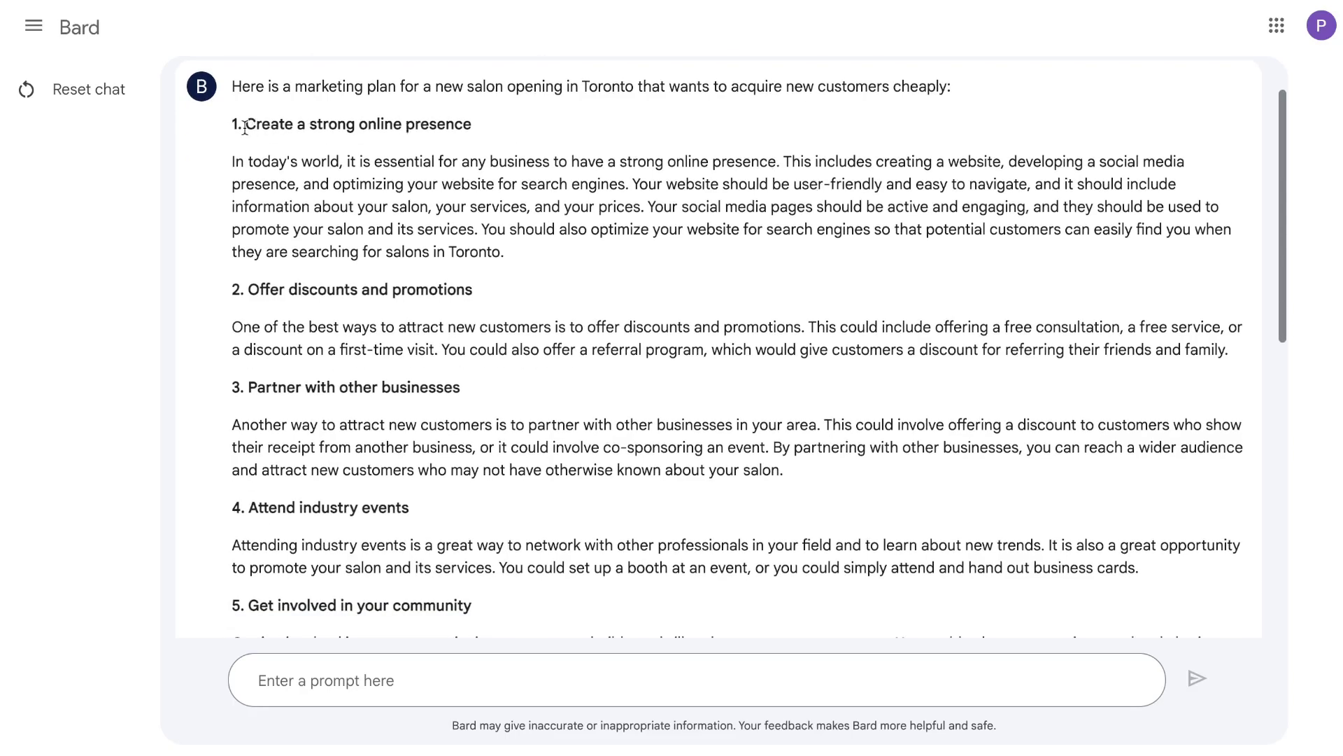
left_click_drag(246, 125, 473, 125)
scroll(473, 126, "down", 1)
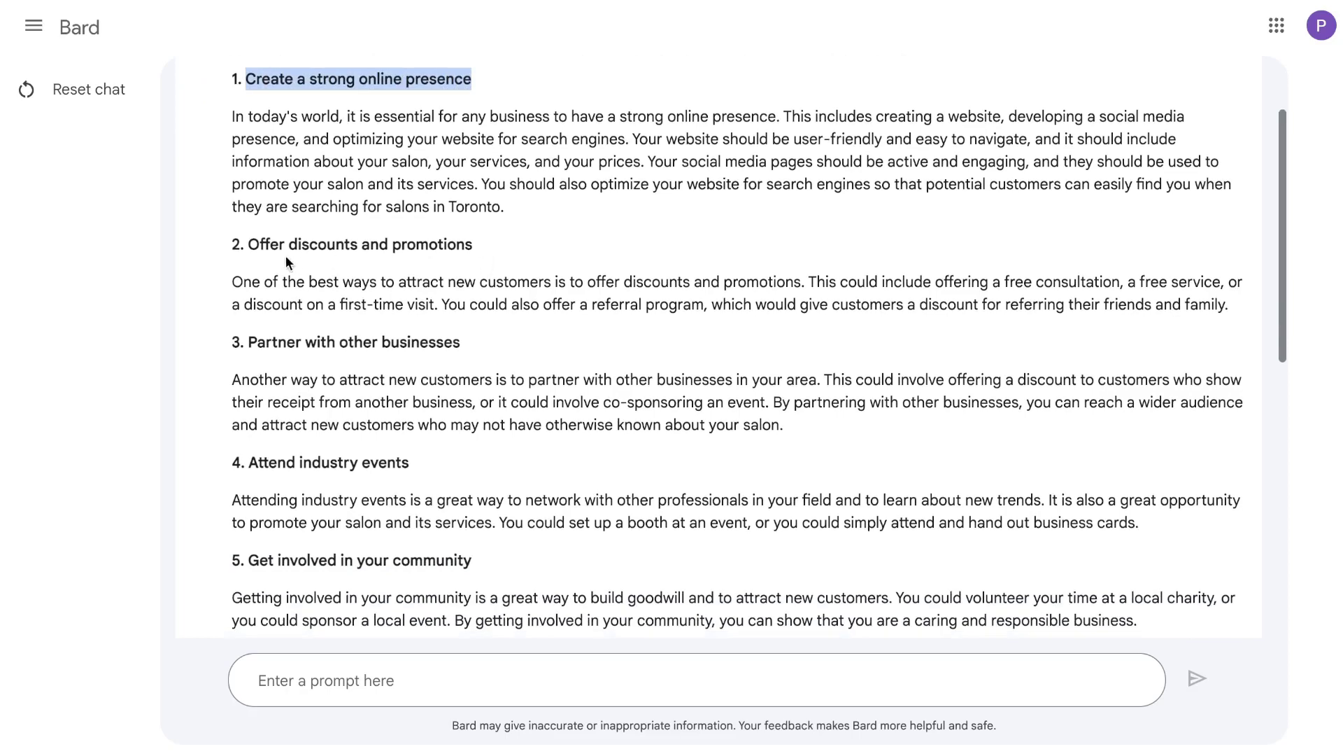
scroll(444, 271, "down", 1)
scroll(447, 323, "down", 1)
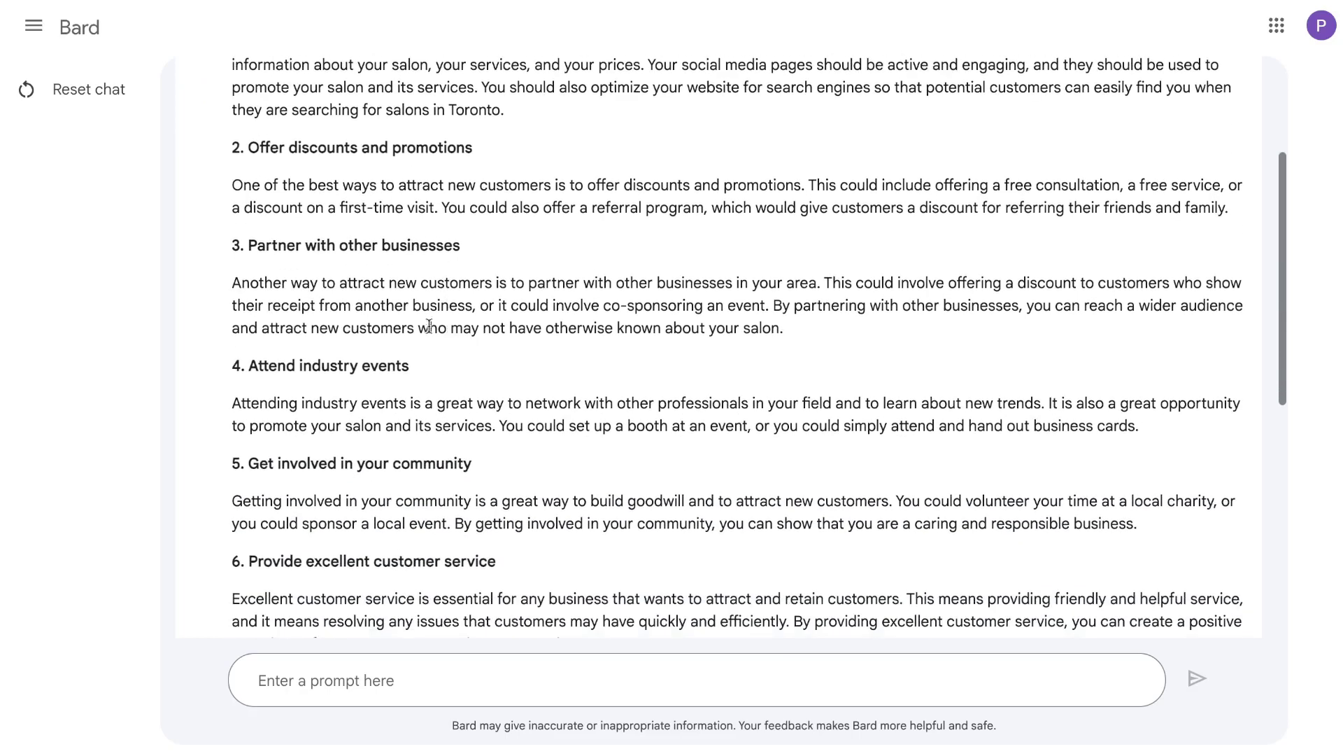
scroll(351, 420, "down", 2)
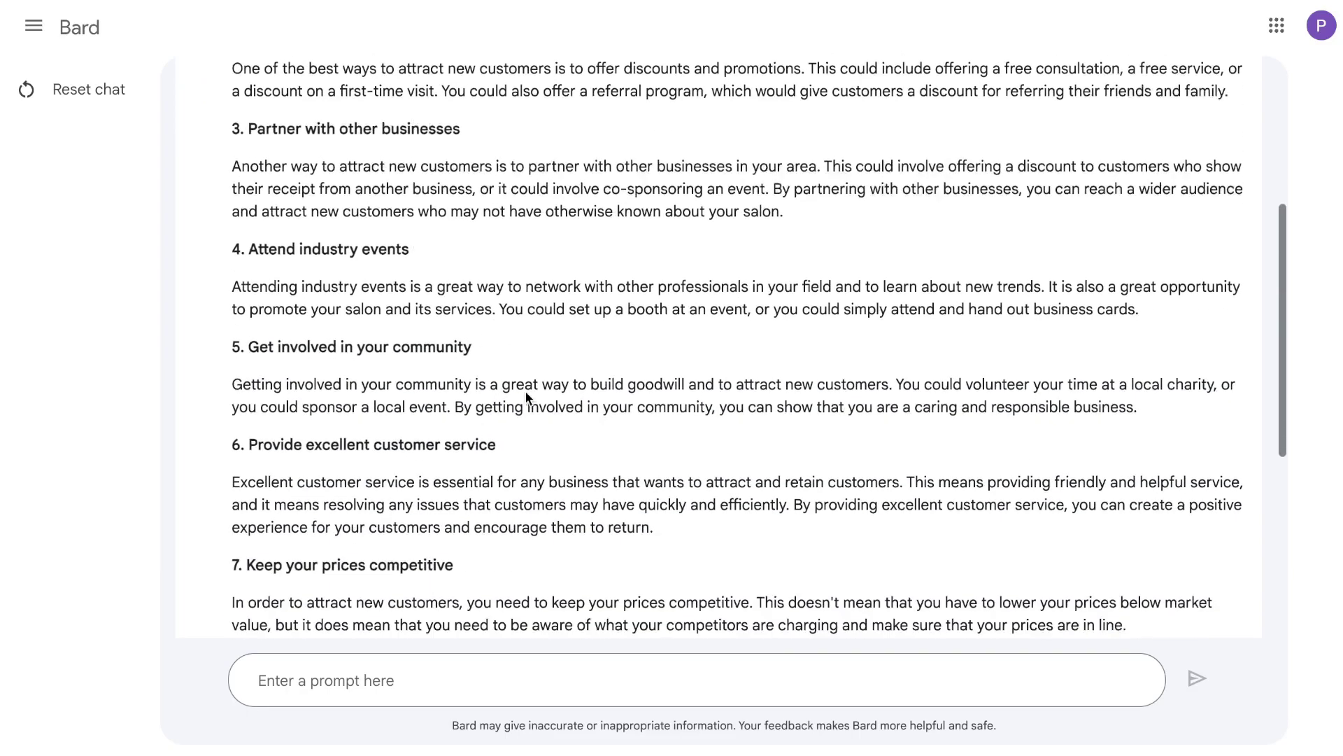
scroll(504, 451, "down", 2)
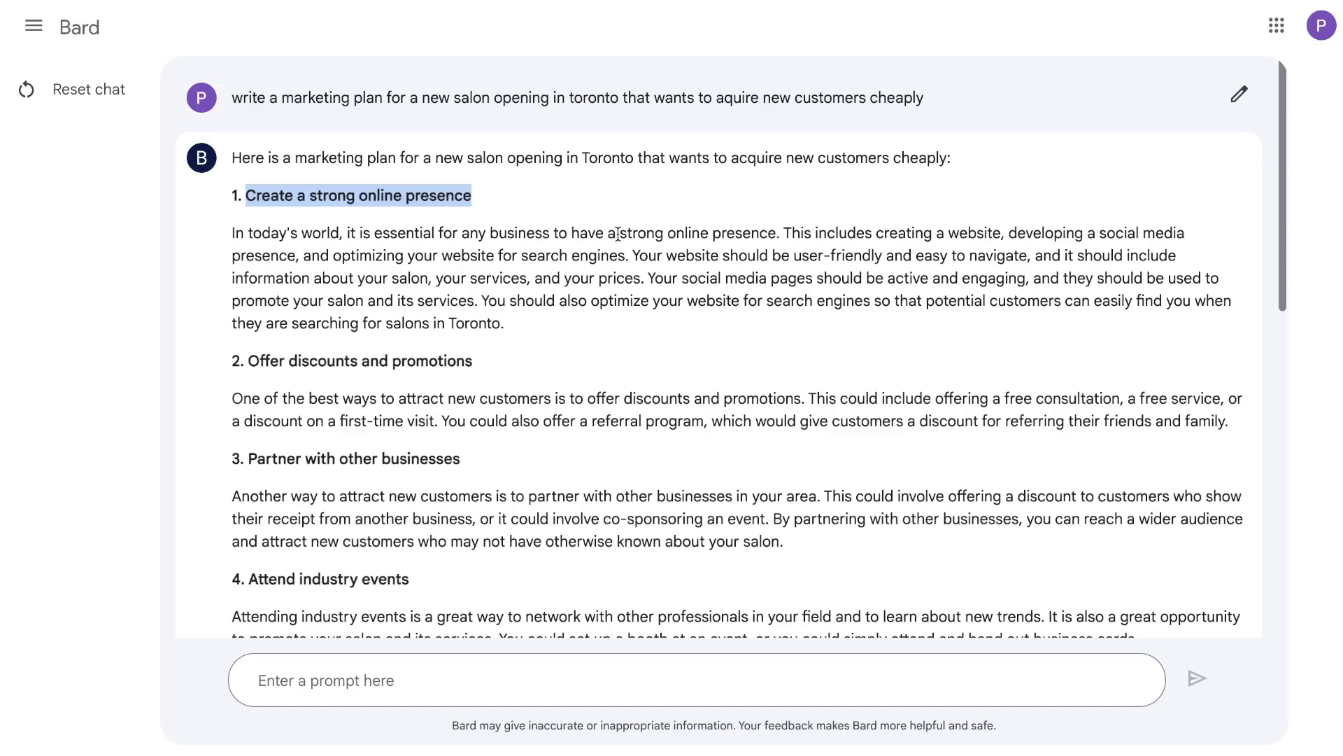
scroll(725, 330, "down", 1)
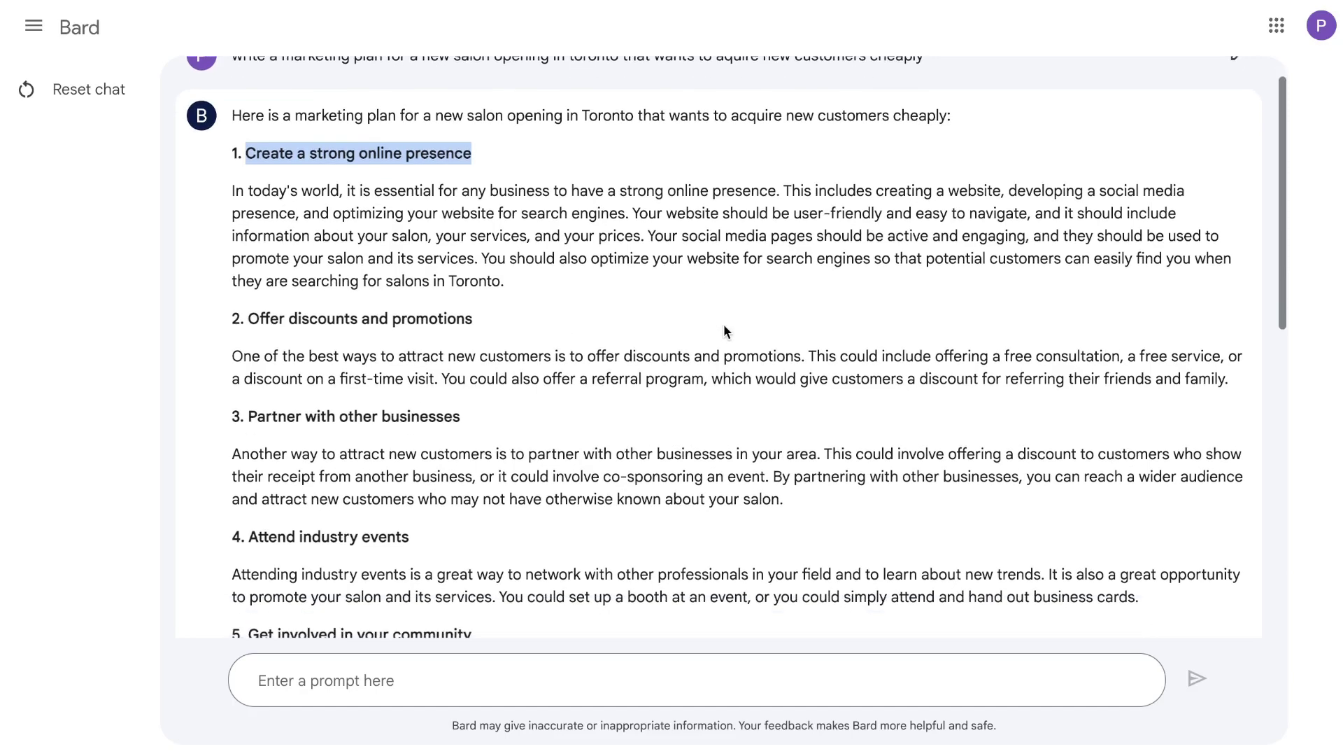
scroll(723, 325, "down", 1)
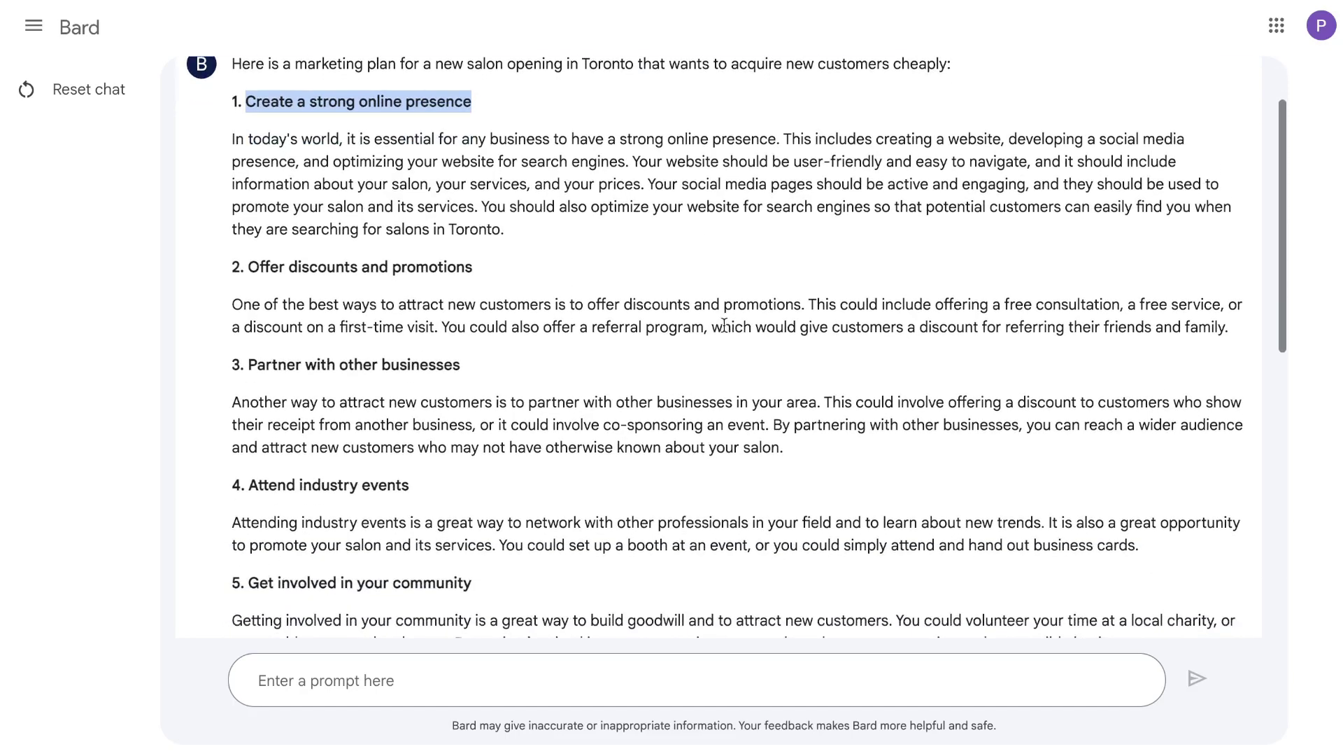
scroll(723, 325, "down", 6)
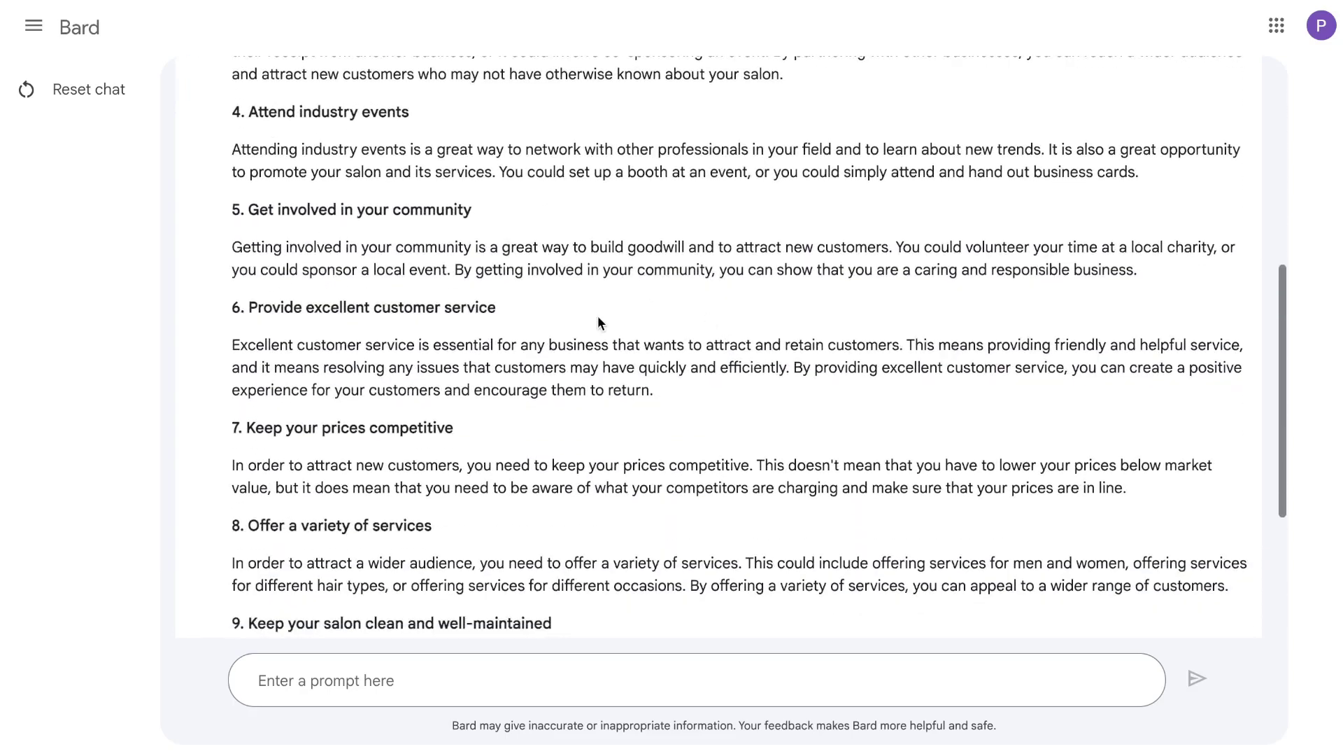
scroll(597, 323, "down", 4)
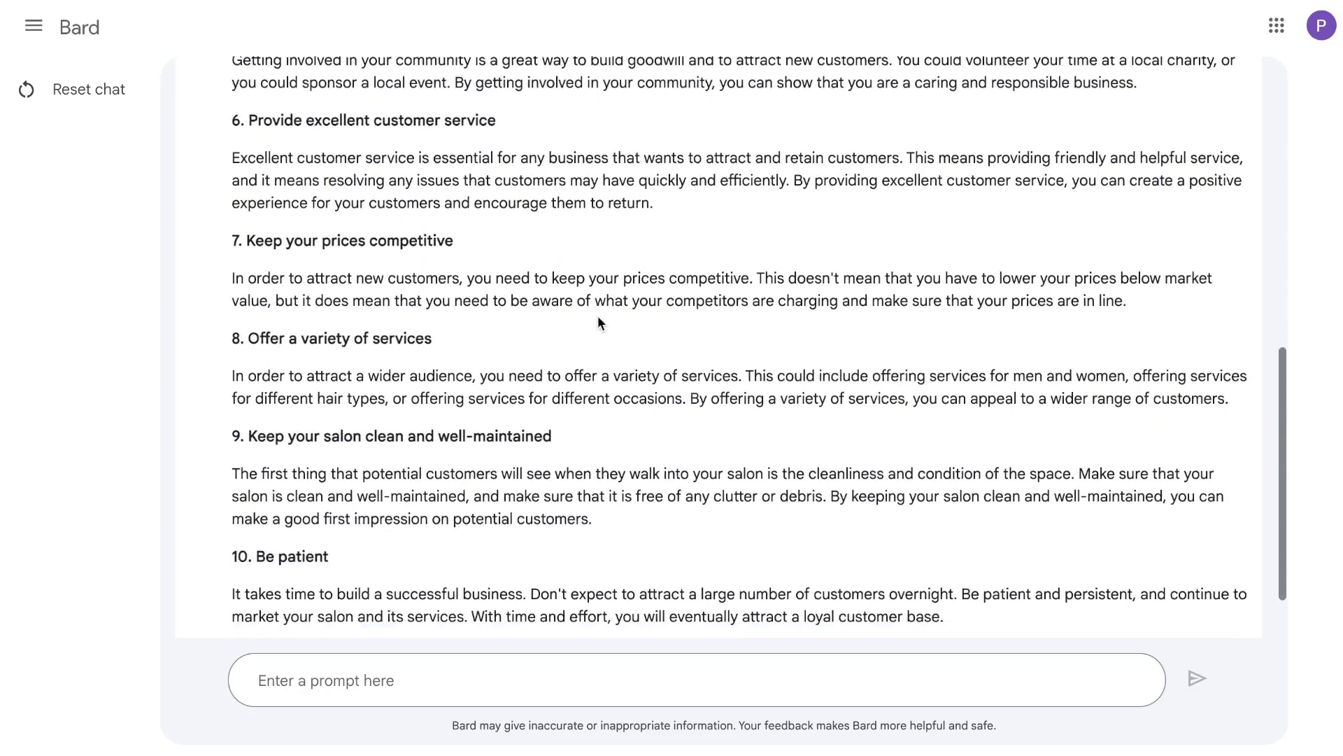
Step: Read ChatGPT's salon marketing plan down to the Budget and Conclusion, then scroll back up
scroll(598, 322, "up", 10)
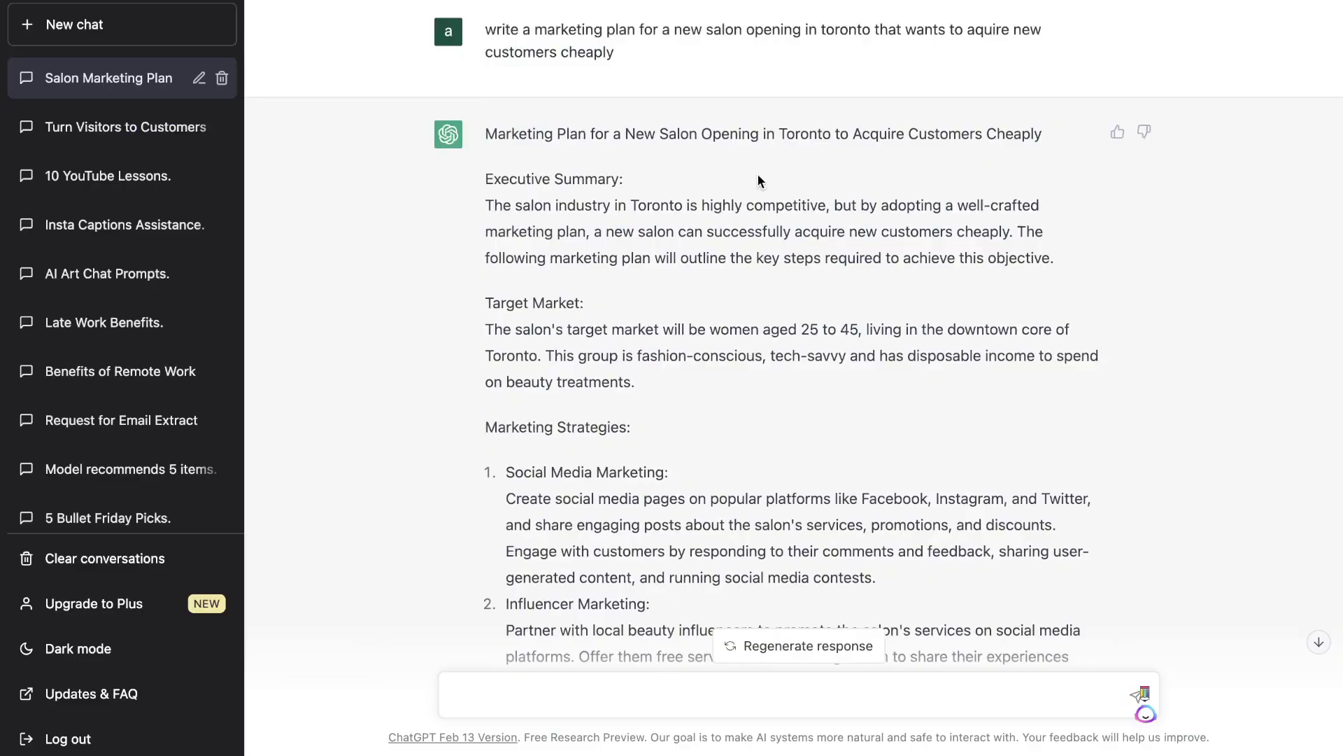
scroll(757, 176, "down", 2)
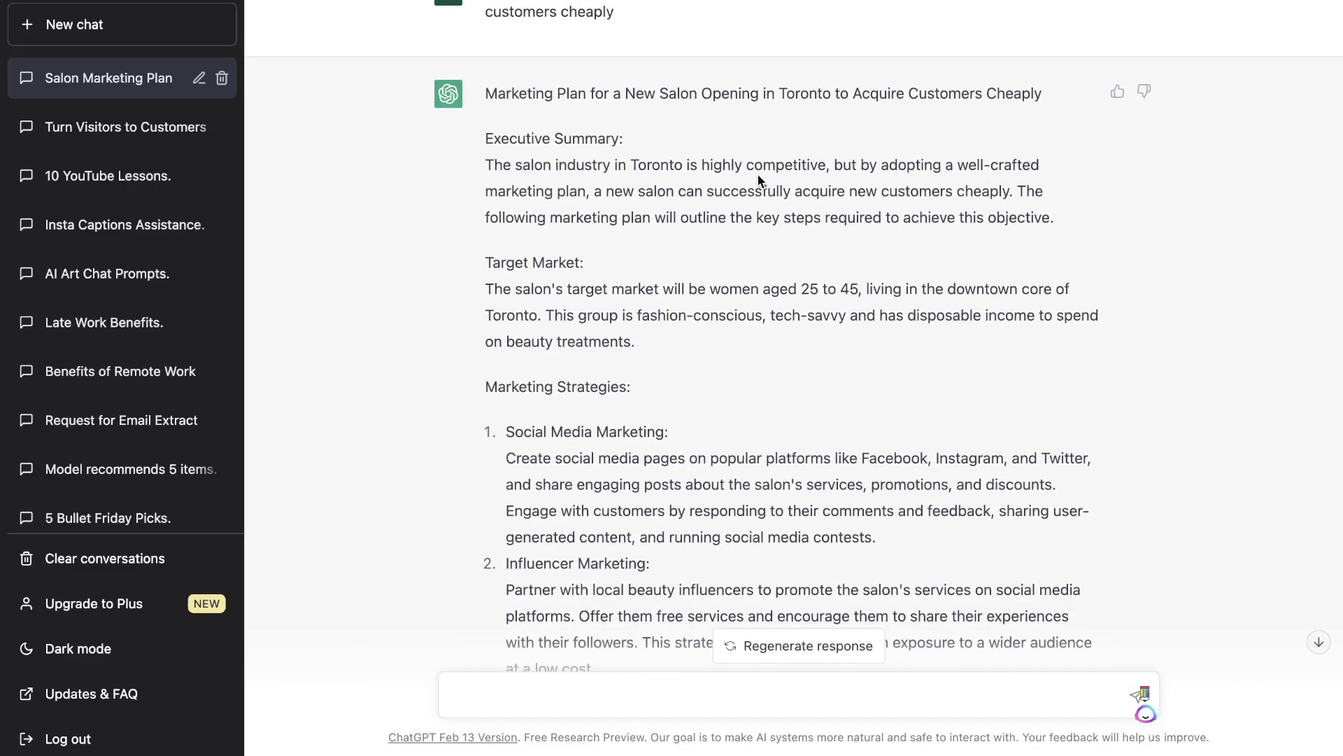
scroll(758, 176, "down", 1)
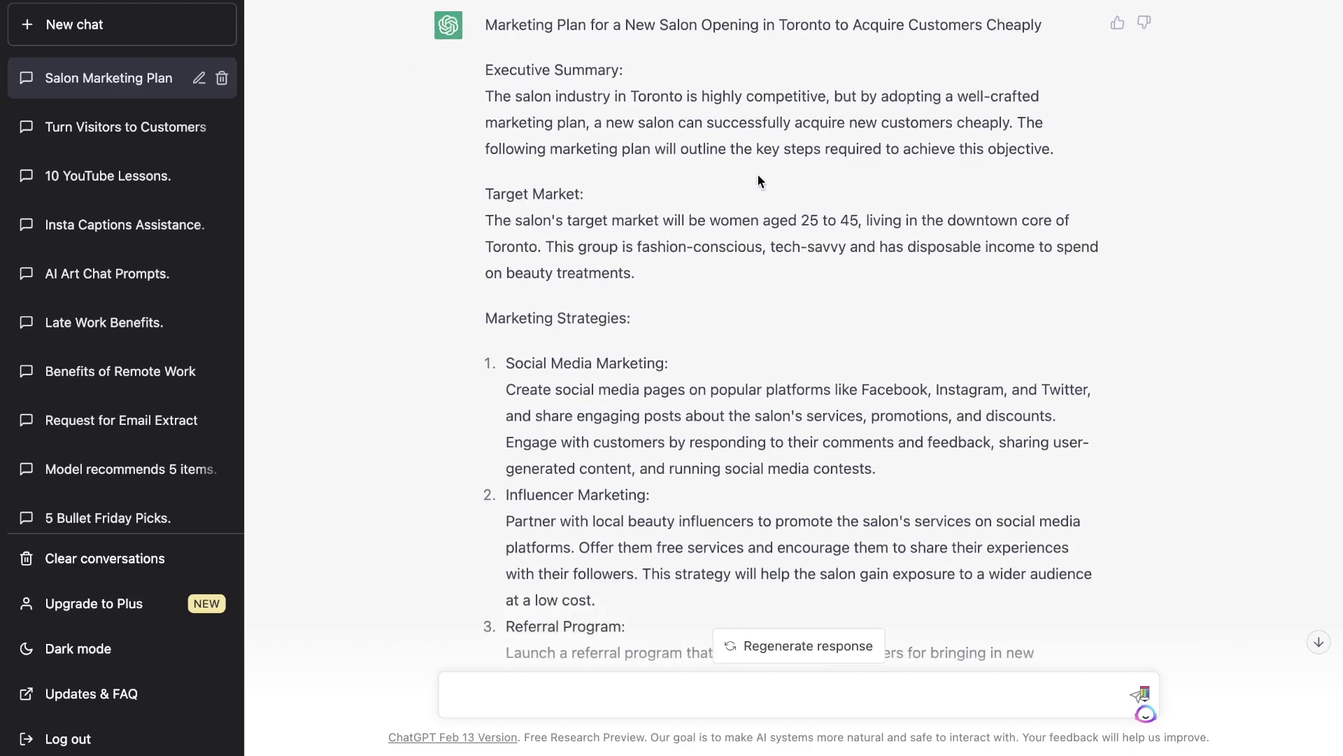
scroll(567, 155, "down", 2)
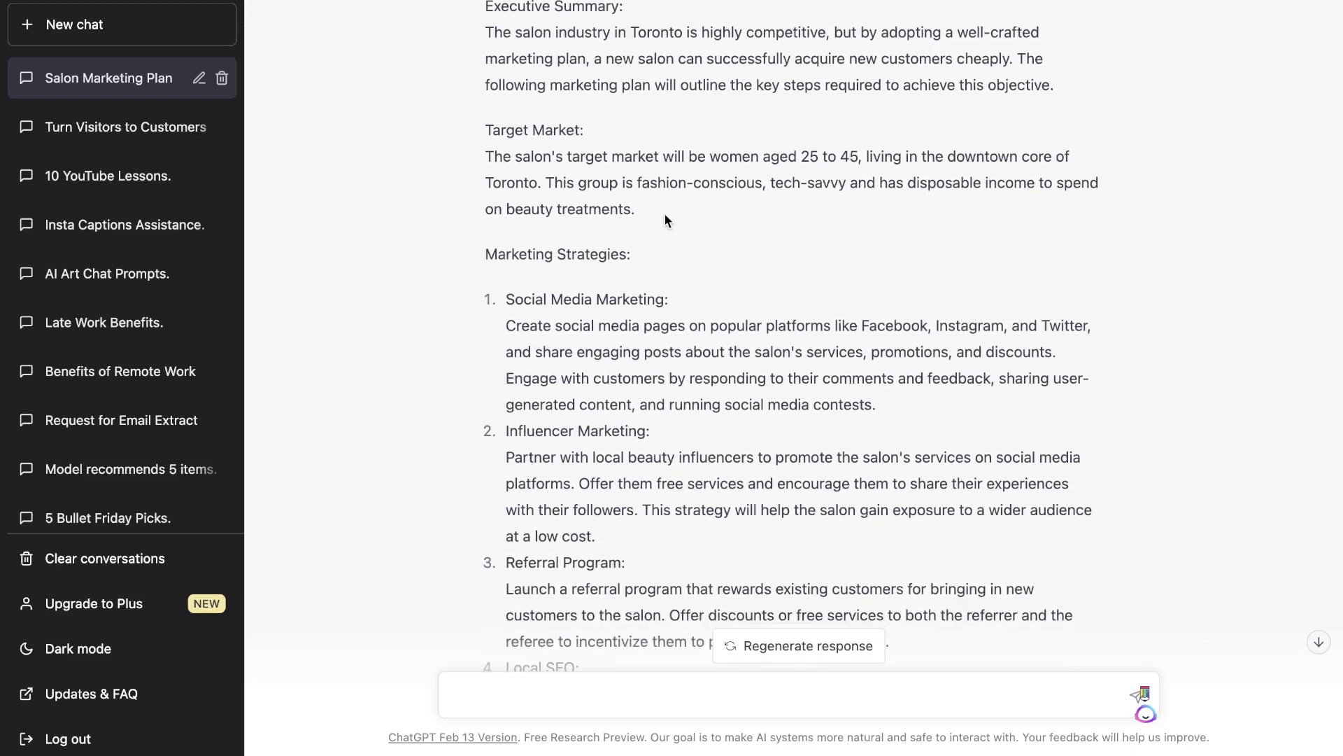
scroll(657, 214, "down", 4)
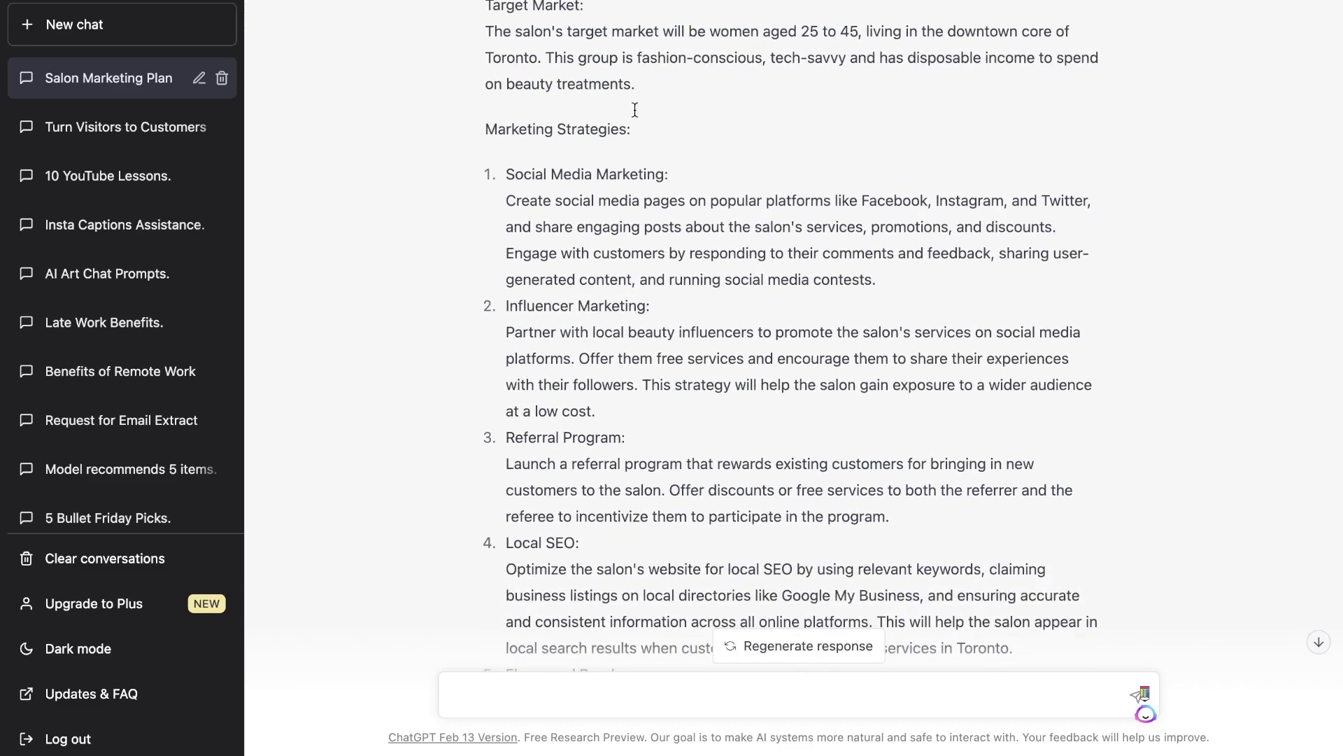
scroll(635, 110, "down", 6)
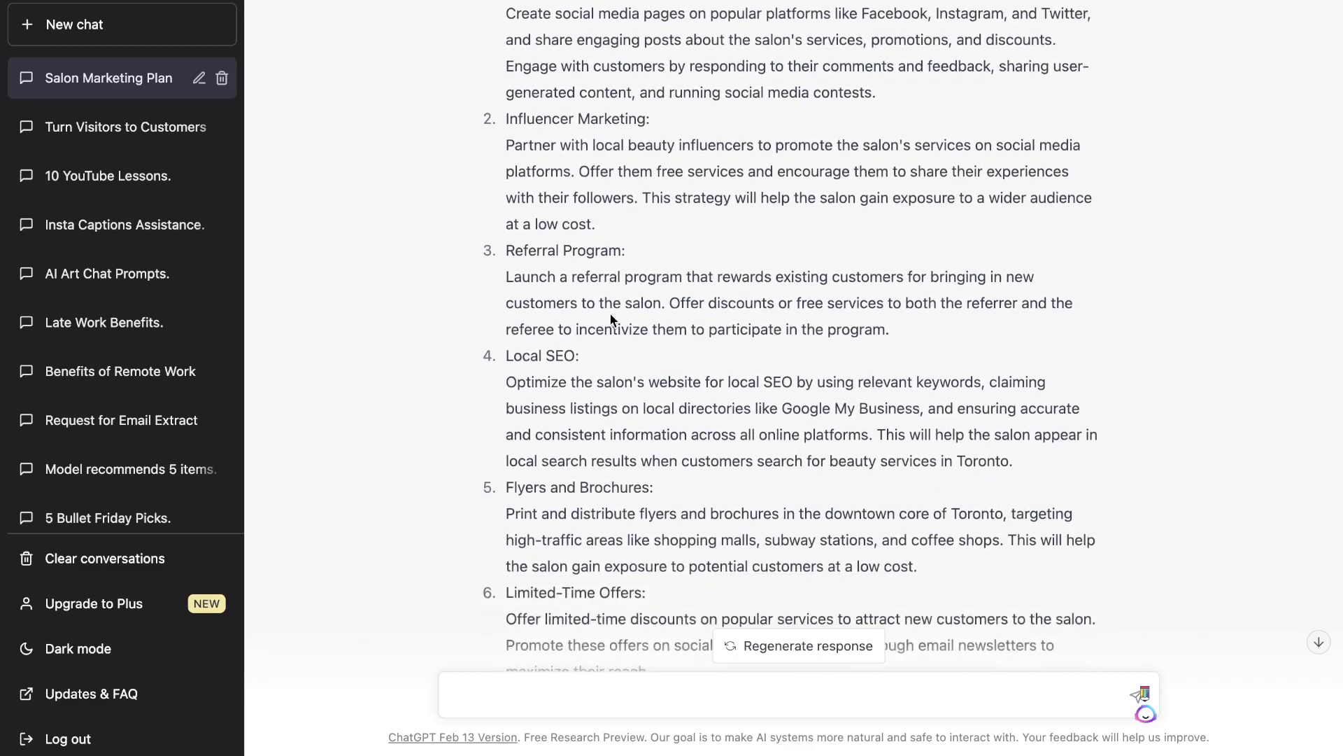
scroll(610, 312, "down", 15)
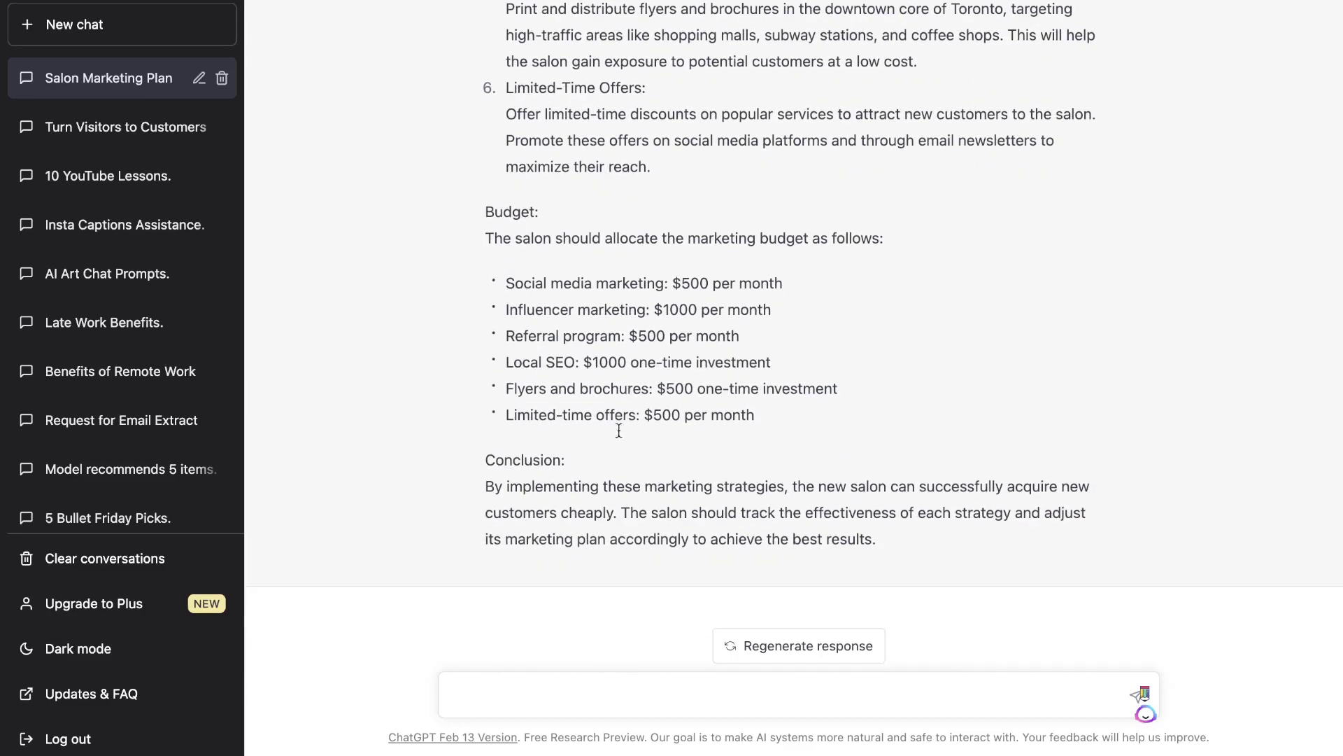
scroll(668, 462, "up", 20)
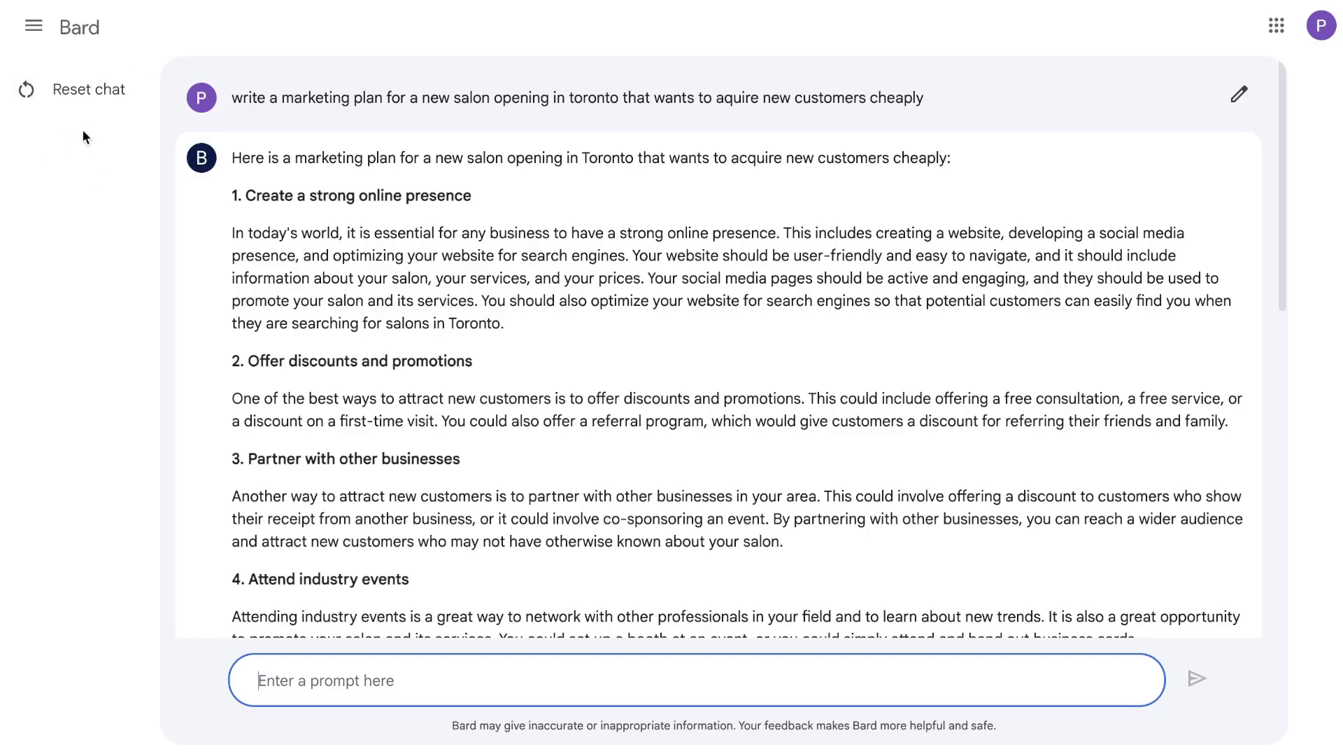
Step: Review Bard's salon plan and expand the Google search suggestions beneath it
scroll(299, 258, "down", 8)
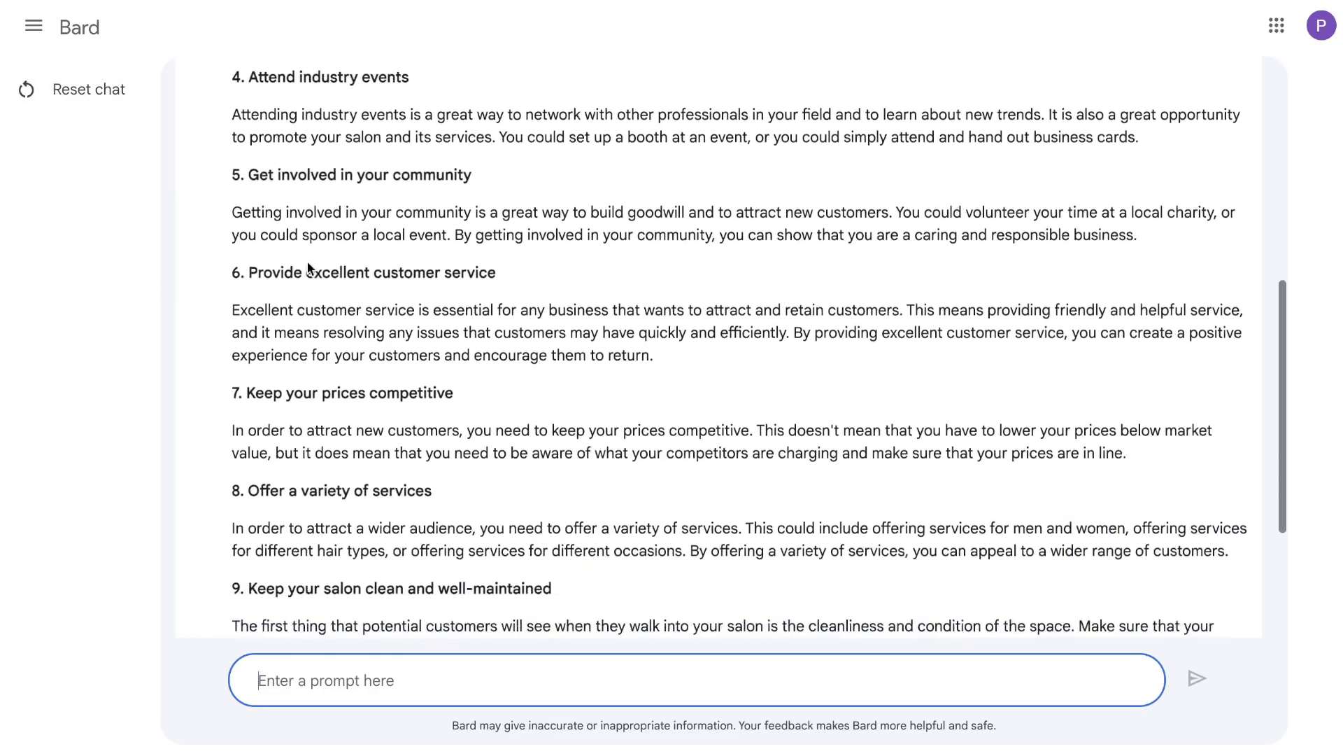
scroll(462, 203, "up", 8)
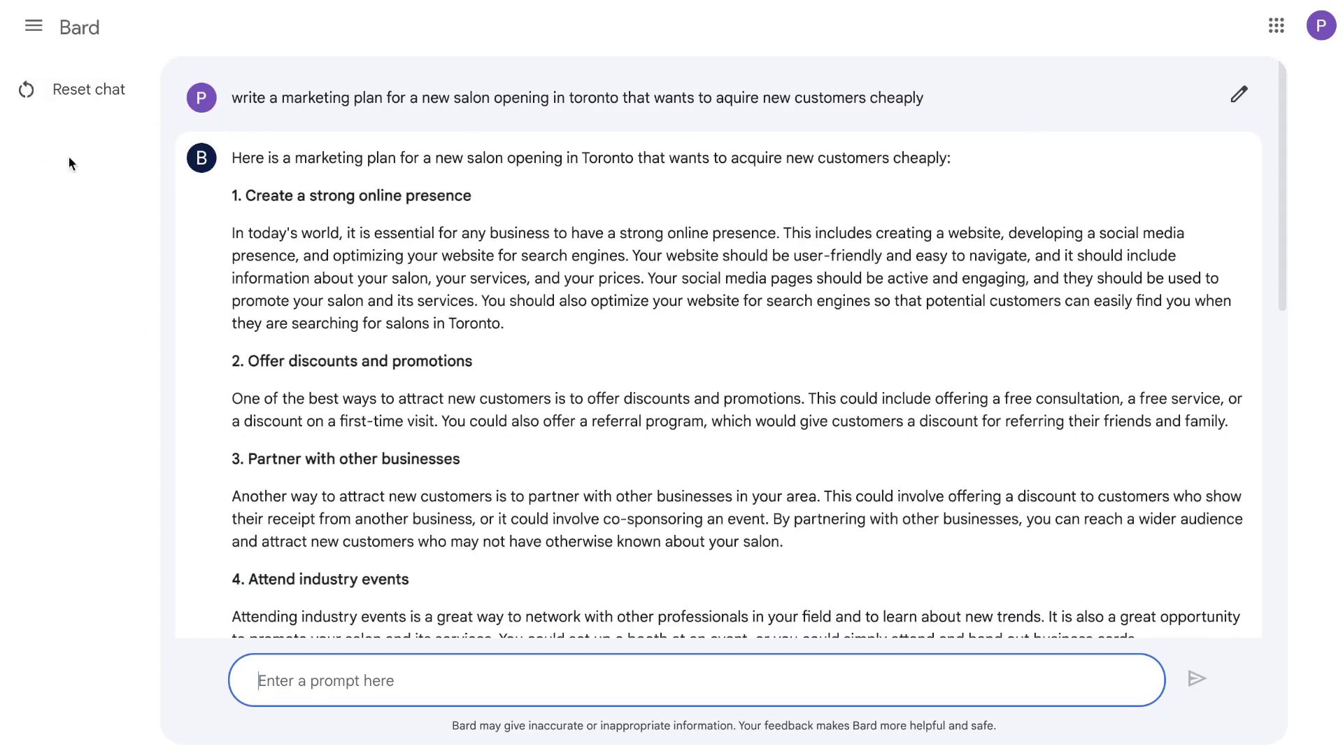
scroll(490, 350, "down", 15)
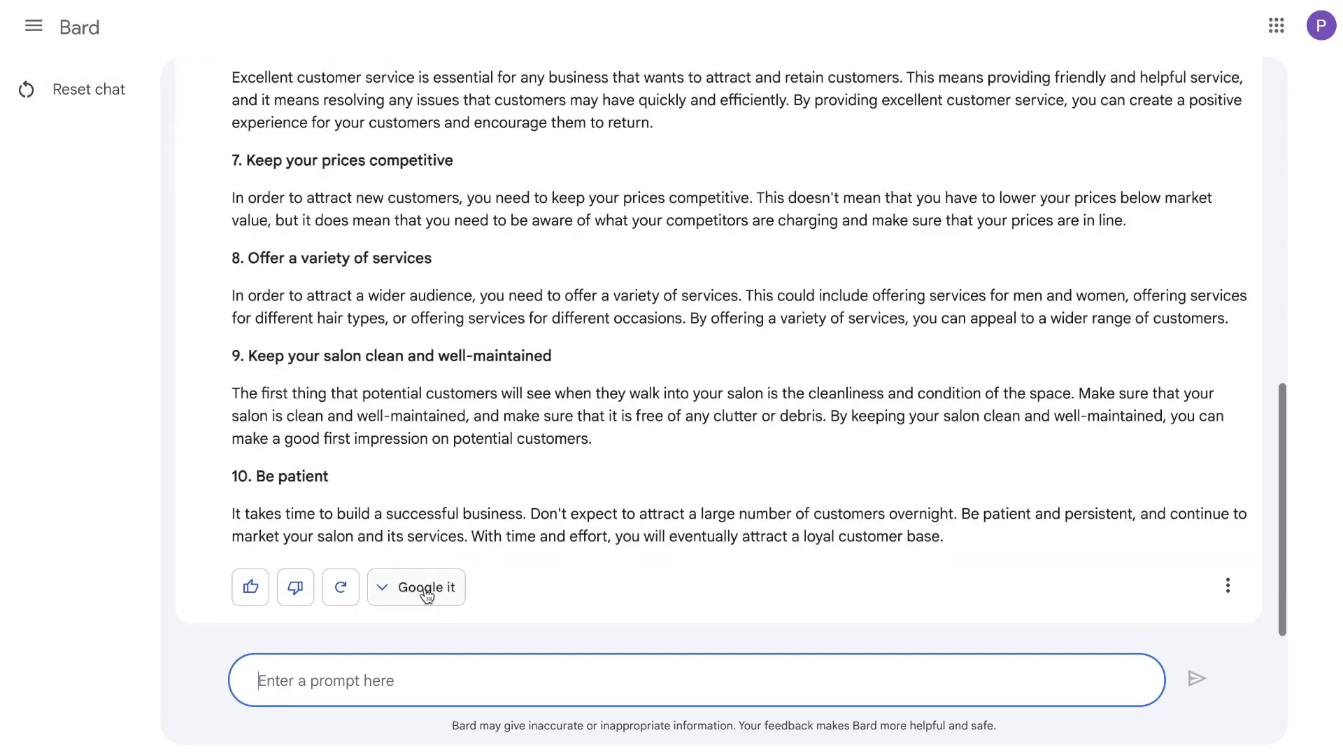
scroll(459, 316, "up", 15)
scroll(459, 316, "down", 1)
scroll(422, 154, "up", 1)
left_click_drag(238, 97, 147, 48)
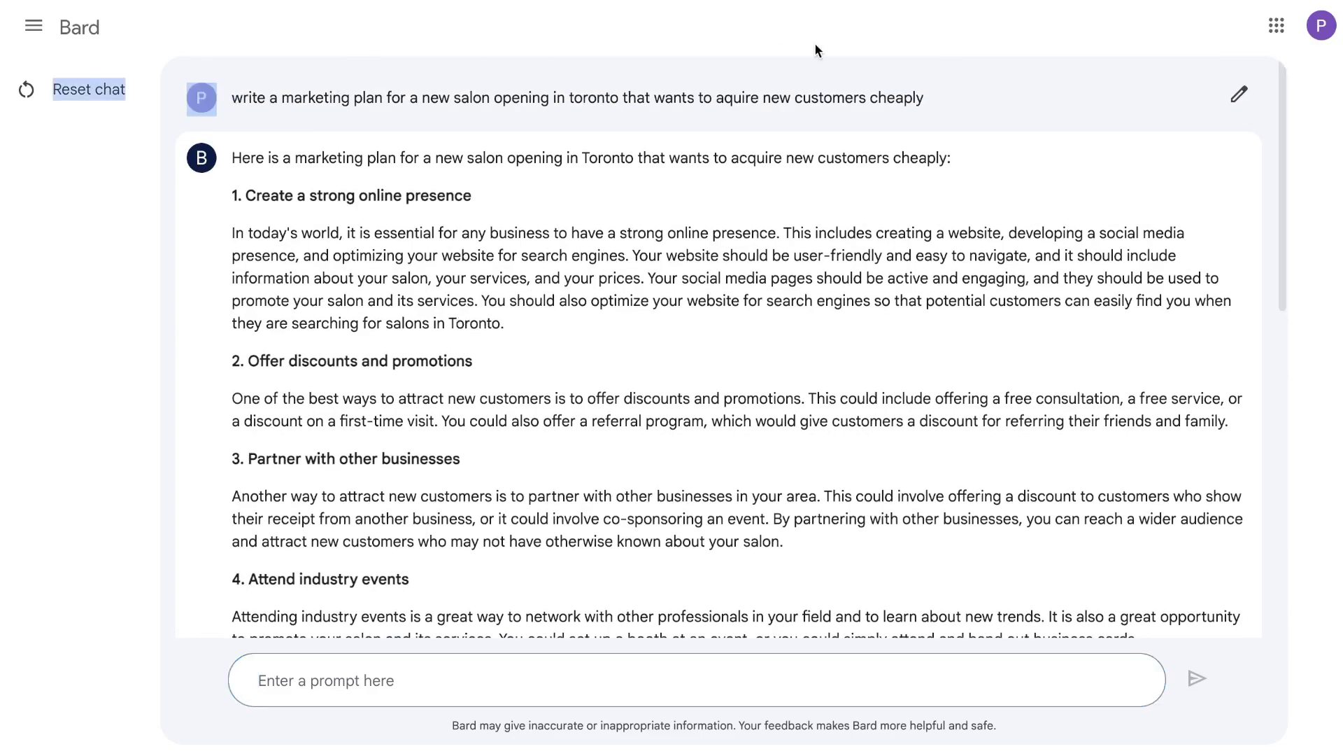
scroll(614, 241, "down", 10)
left_click(427, 588)
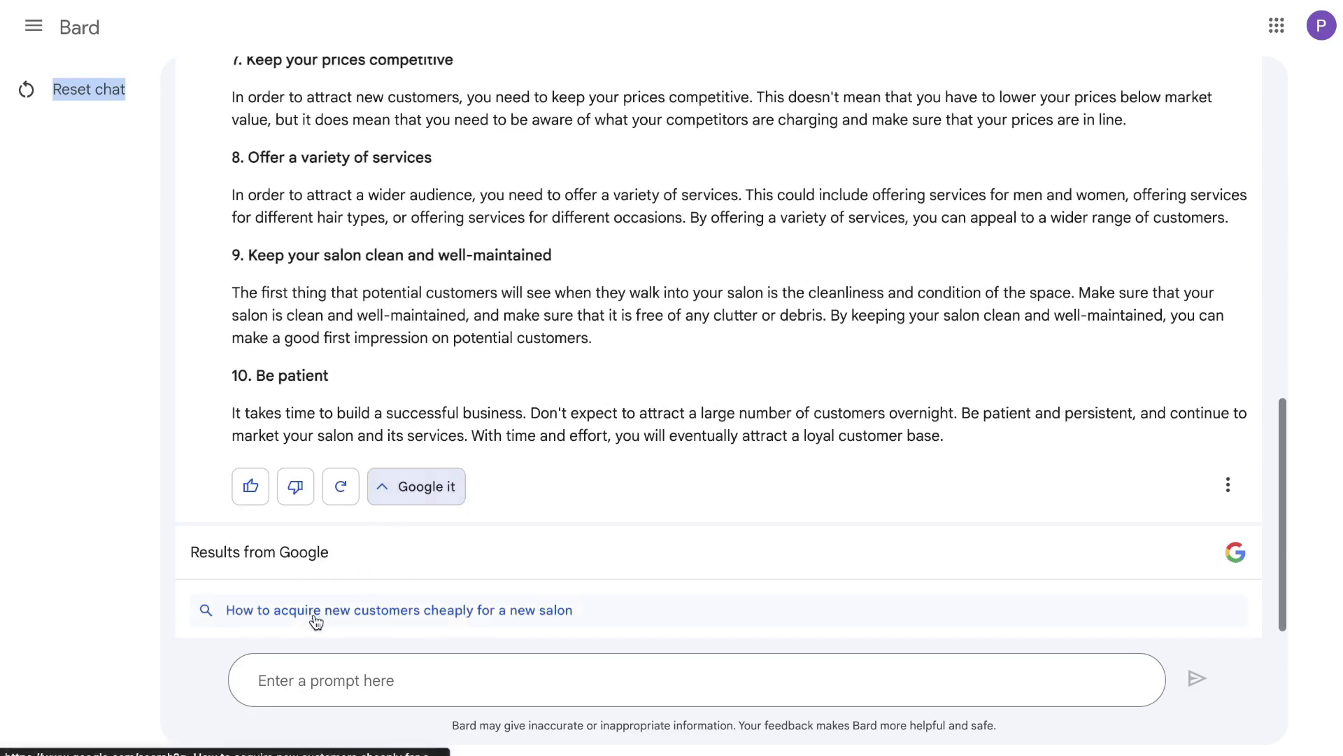
left_click(492, 620)
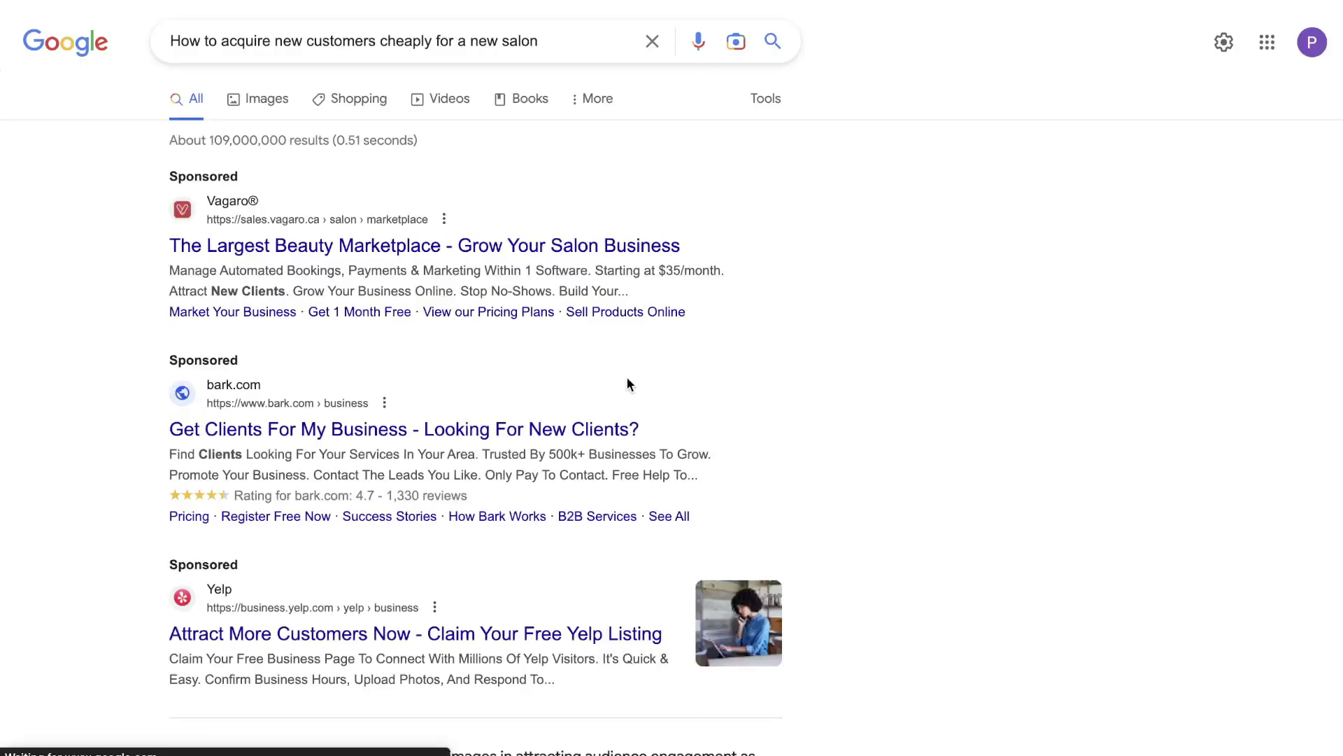
scroll(626, 273, "down", 8)
scroll(608, 230, "down", 1)
scroll(609, 229, "down", 6)
scroll(609, 228, "down", 6)
key("ctrl+w")
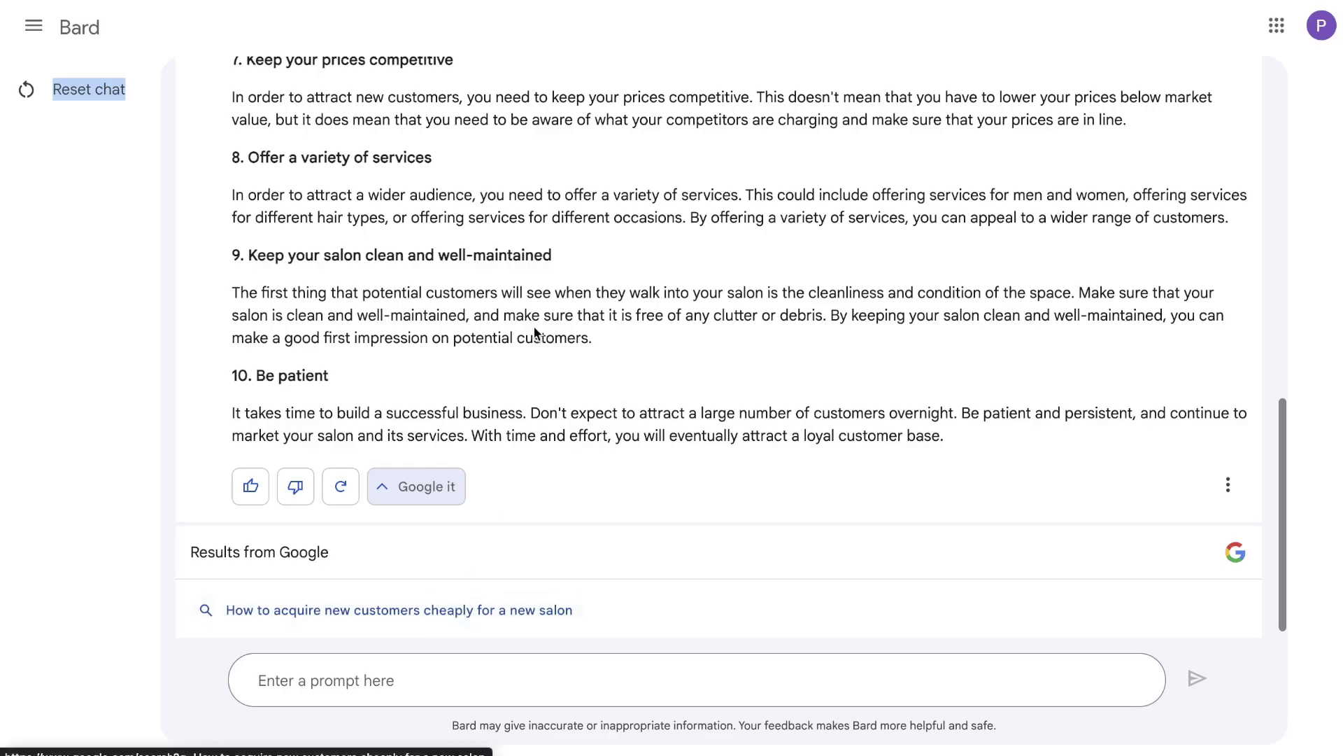
Step: Open the salon prompt for editing, select its ending, then cancel without changing it
scroll(534, 329, "up", 8)
scroll(535, 329, "down", 5)
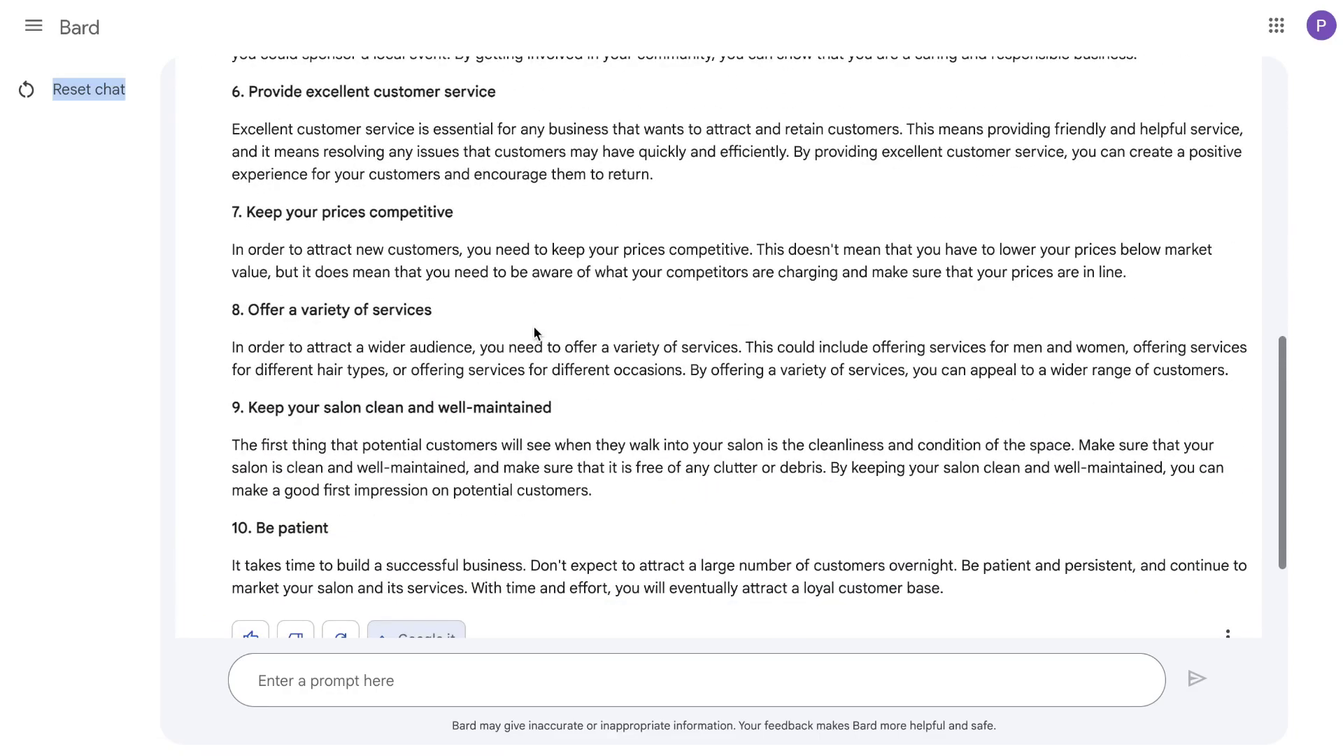
scroll(533, 326, "down", 3)
scroll(1085, 93, "up", 20)
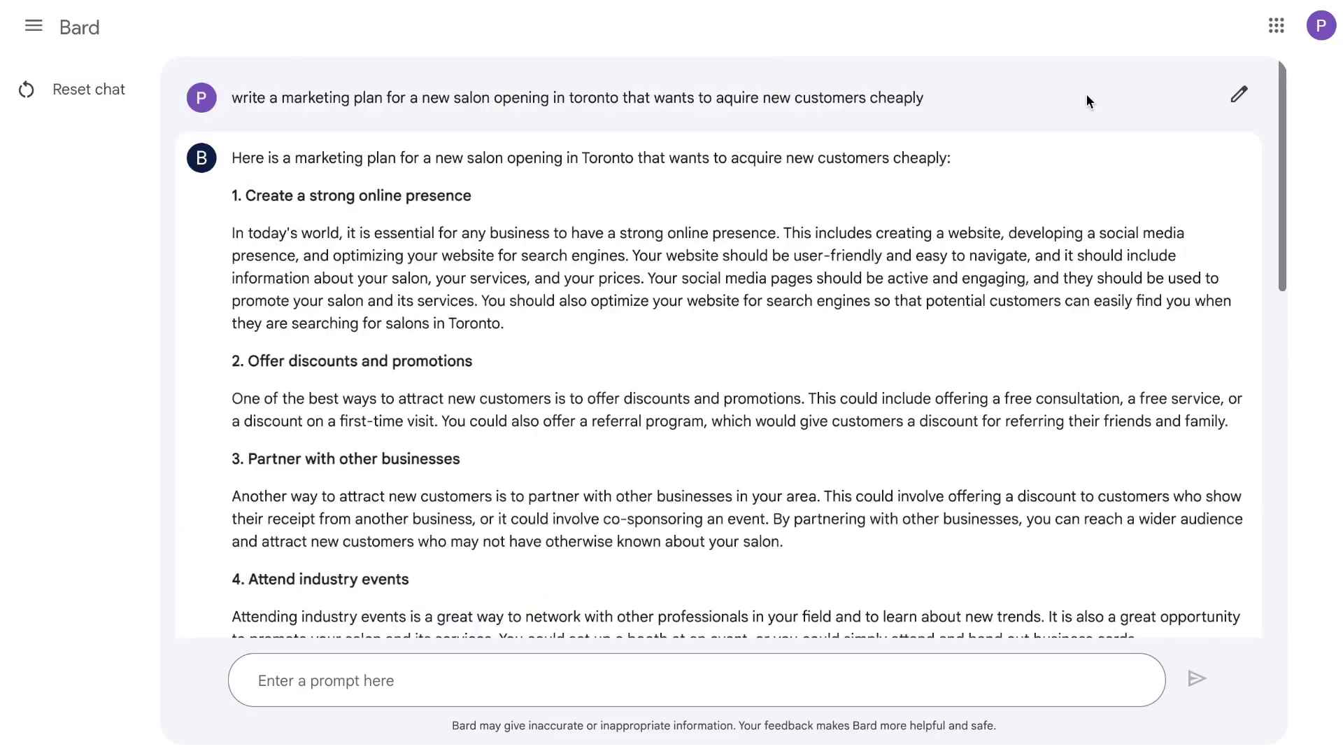
left_click(1239, 96)
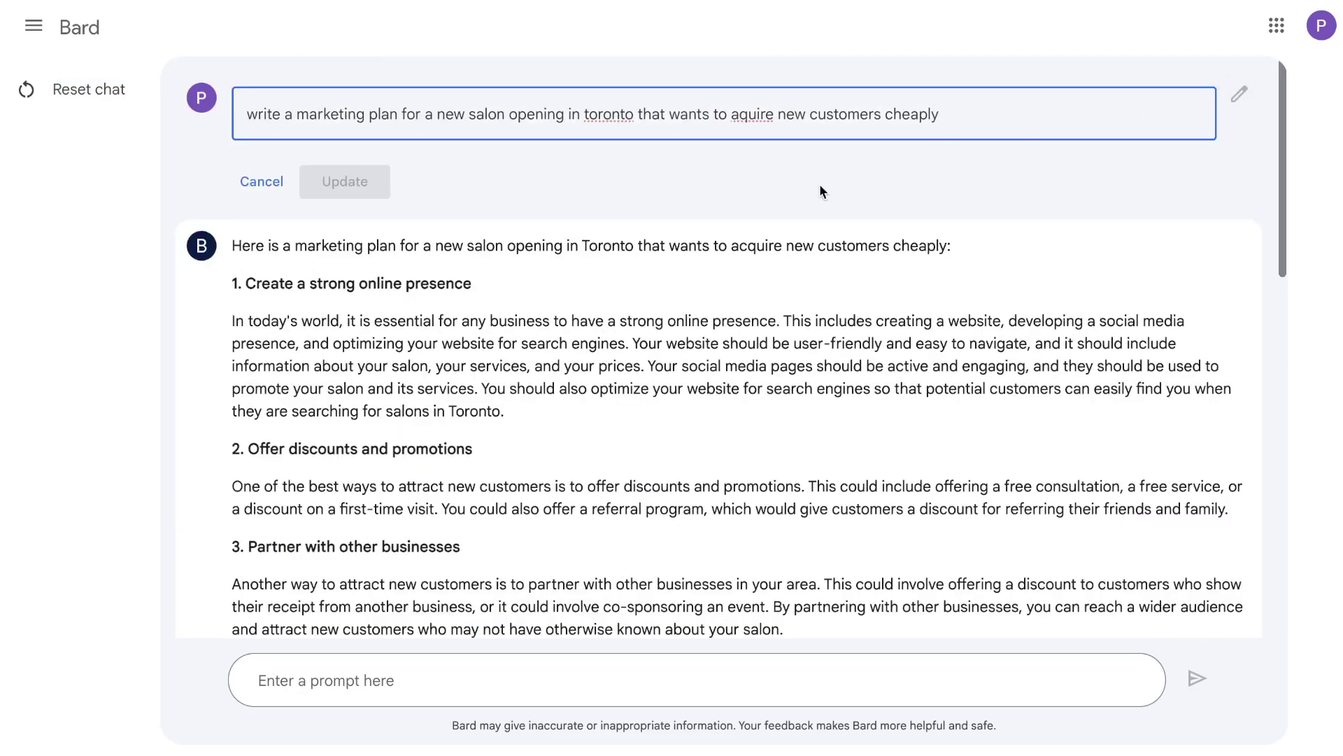
left_click_drag(974, 117, 465, 119)
left_click(271, 181)
scroll(365, 440, "down", 15)
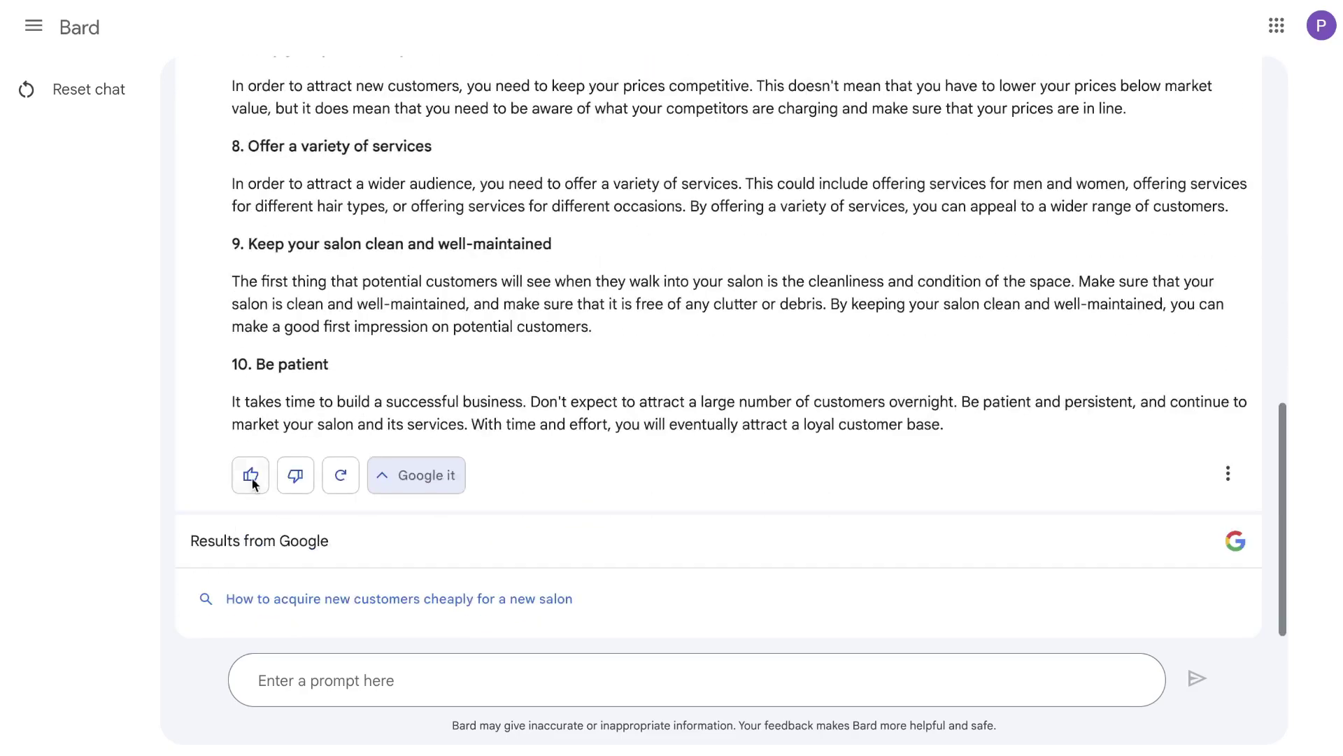
Step: Regenerate Bard's salon plan and read it, highlighting the Target market heading
left_click(341, 475)
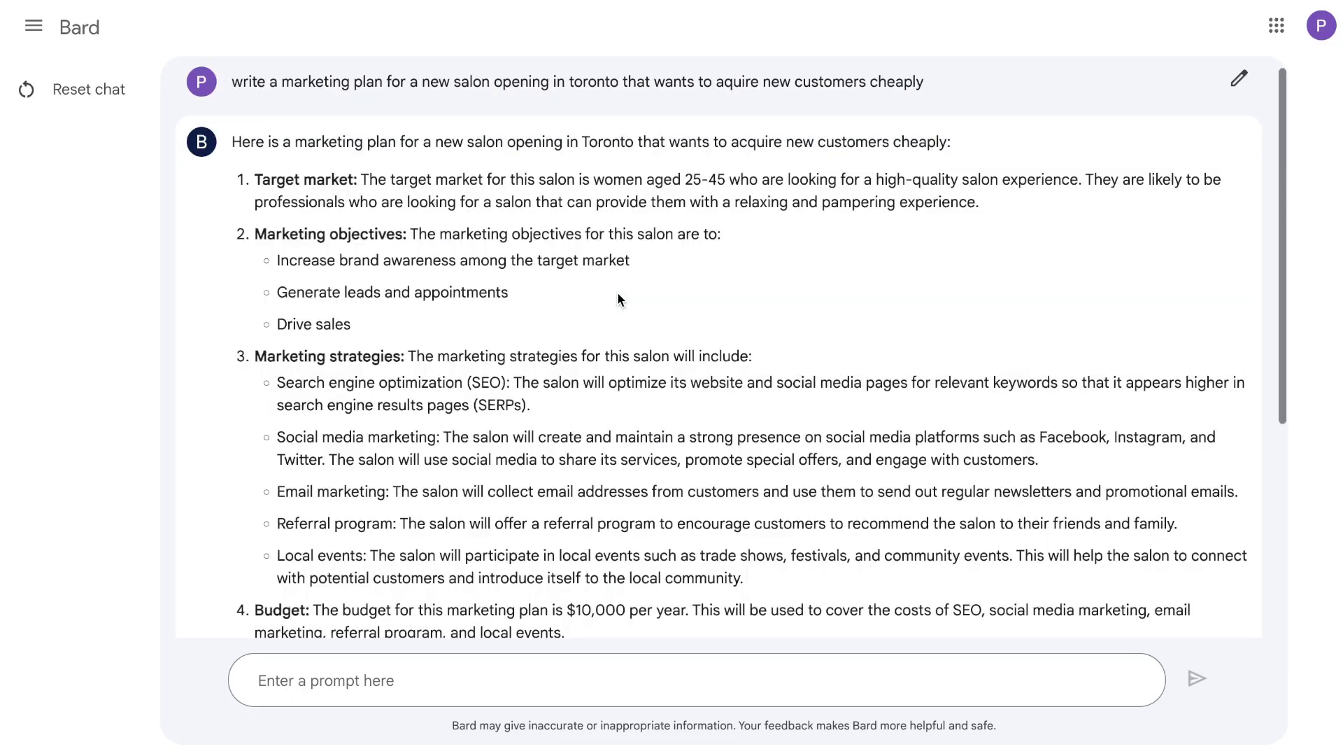
scroll(617, 292, "down", 1)
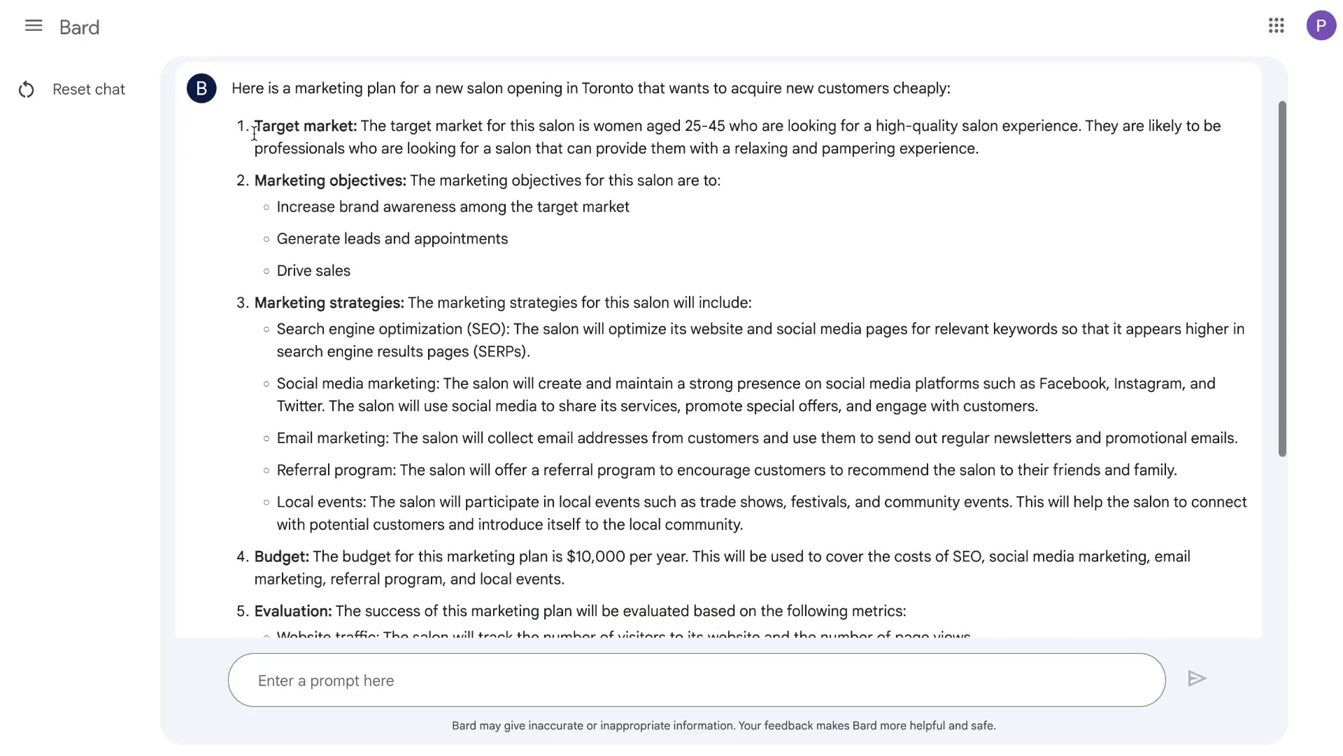
left_click_drag(254, 127, 378, 128)
scroll(422, 224, "down", 3)
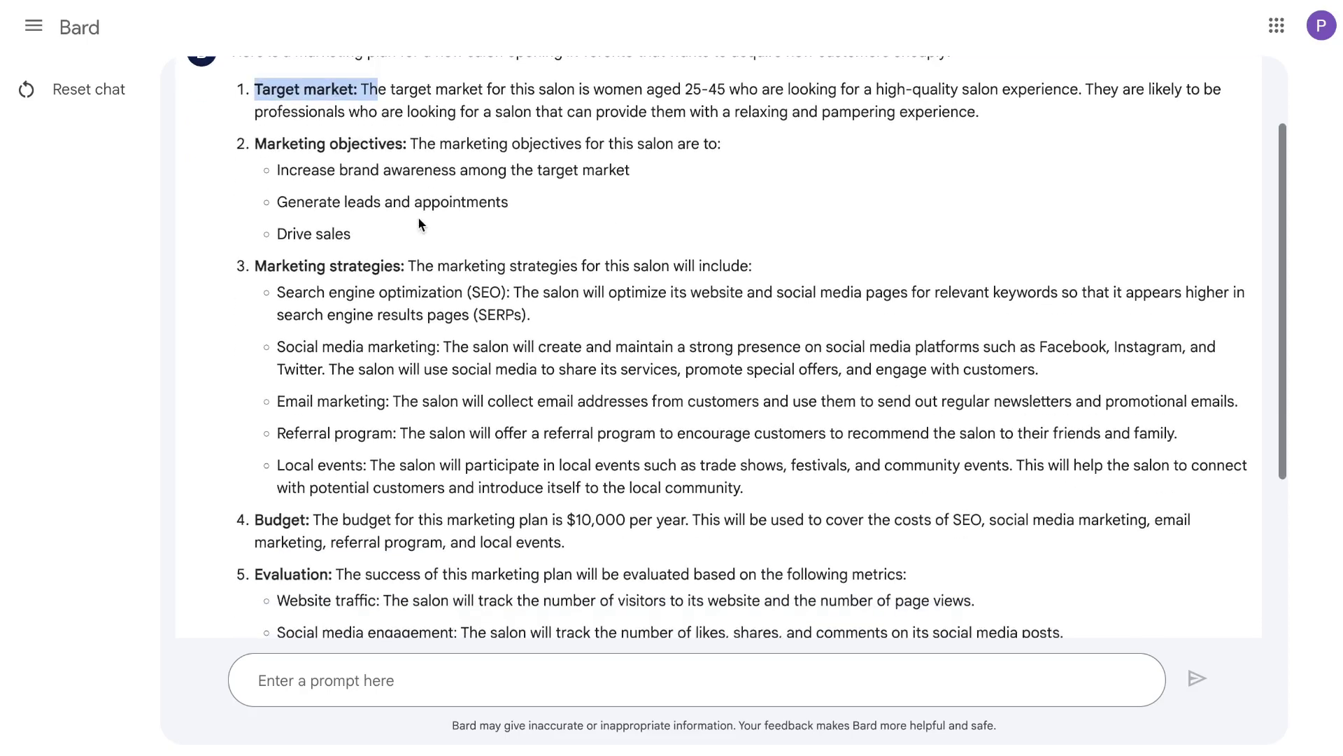
scroll(460, 418, "down", 2)
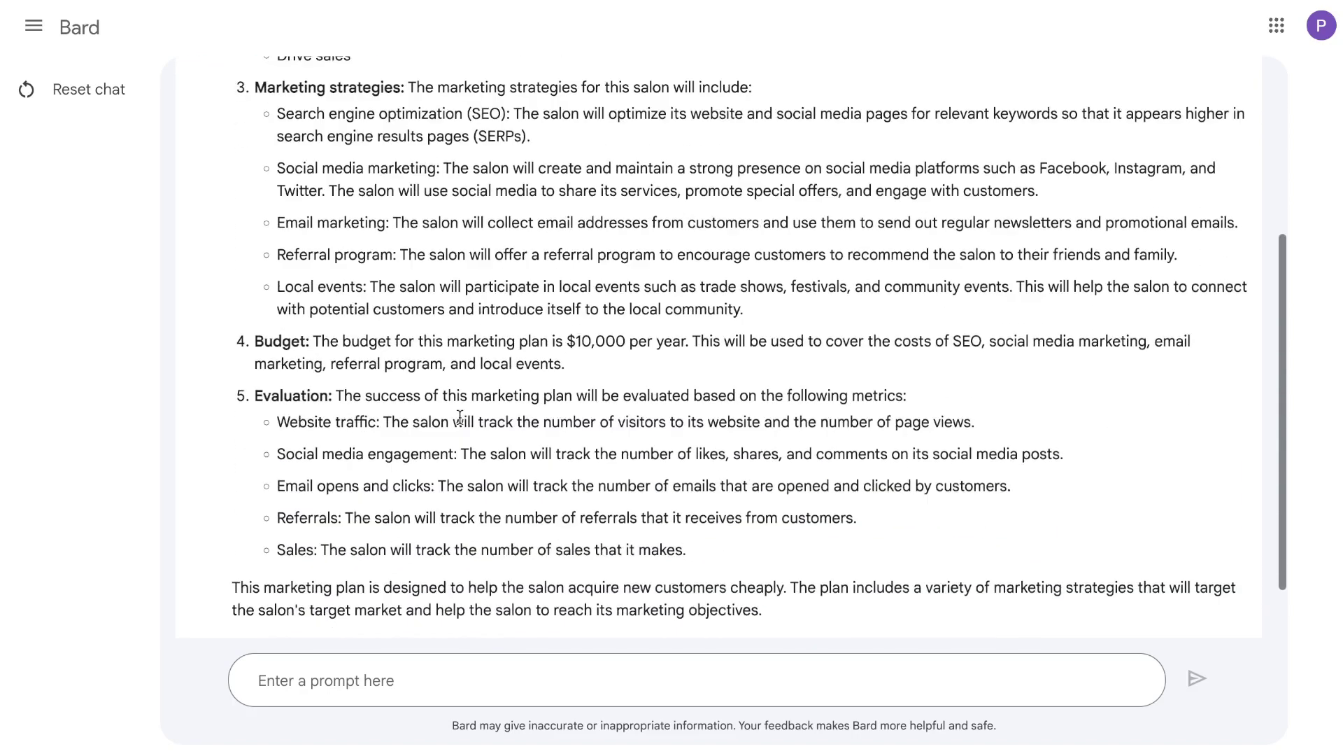
scroll(509, 446, "down", 2)
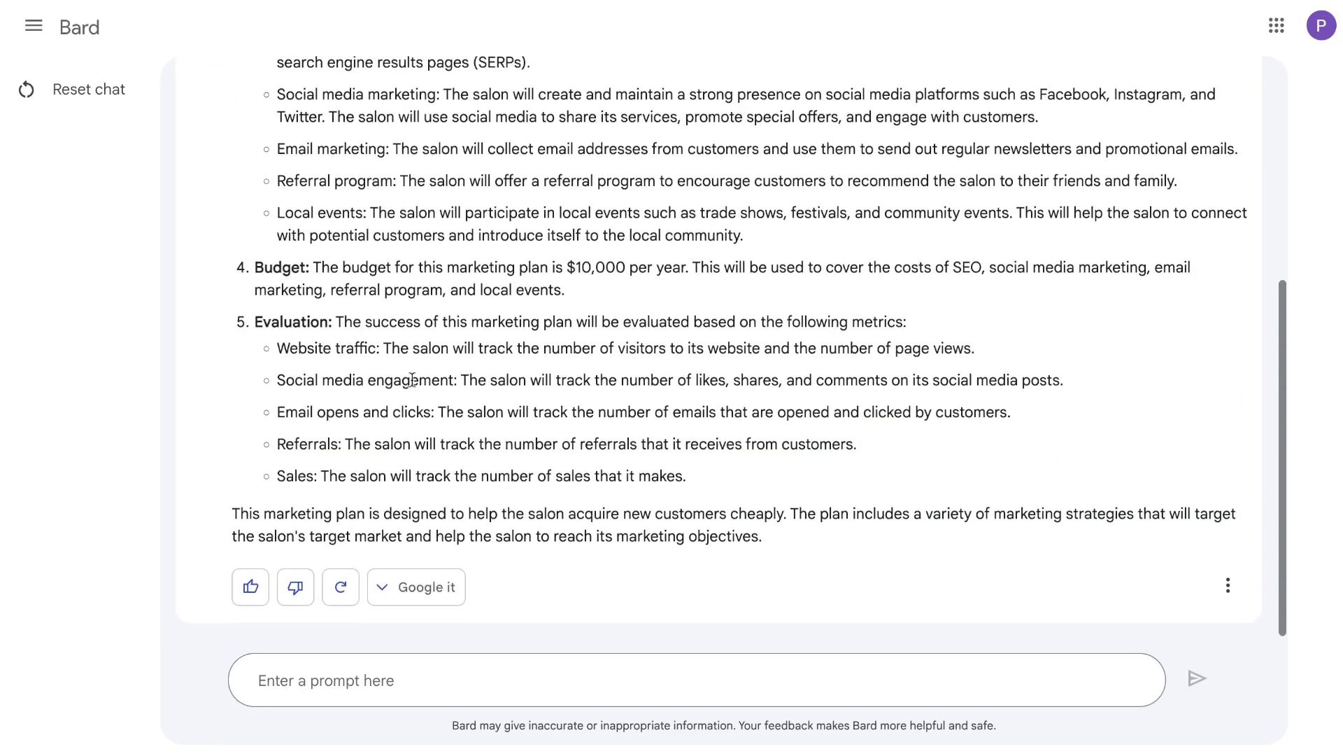
Step: Start a new Bard prompt asking for low-competition iPhone keywords
scroll(533, 375, "up", 2)
scroll(533, 377, "up", 3)
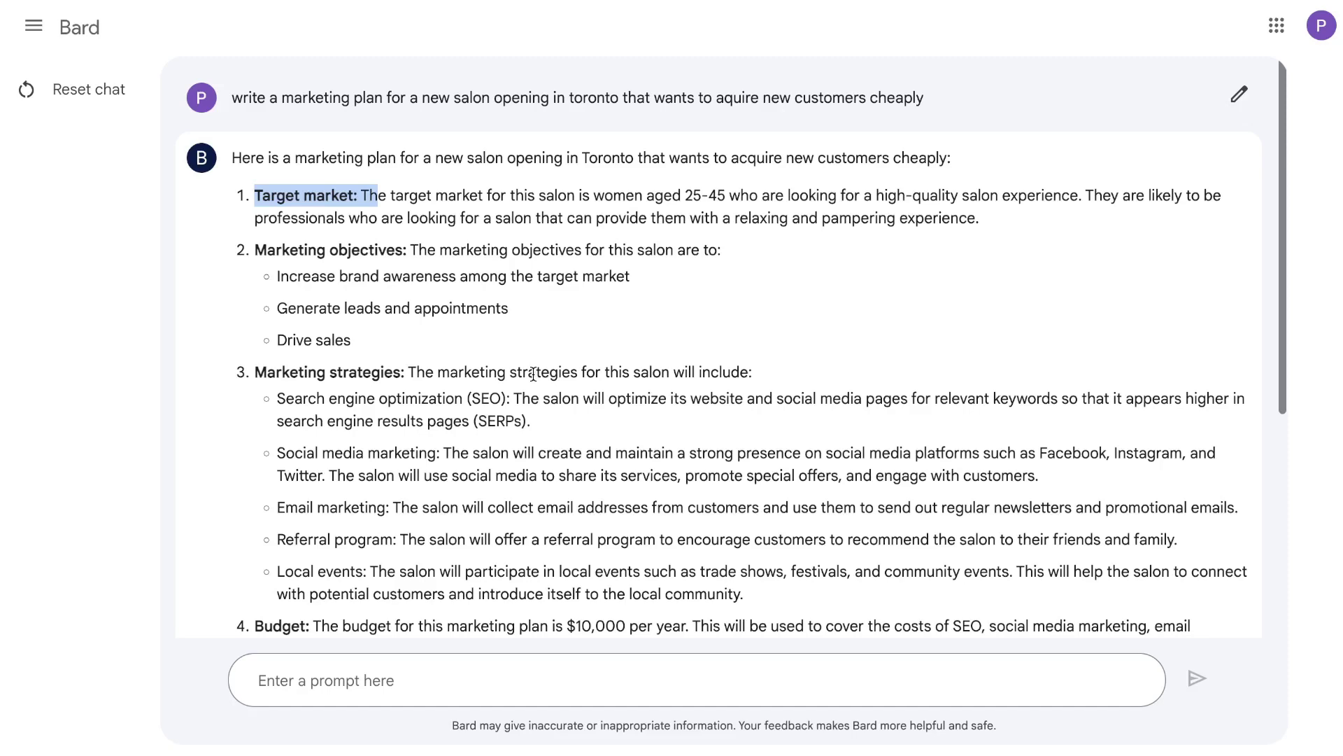
scroll(577, 483, "down", 5)
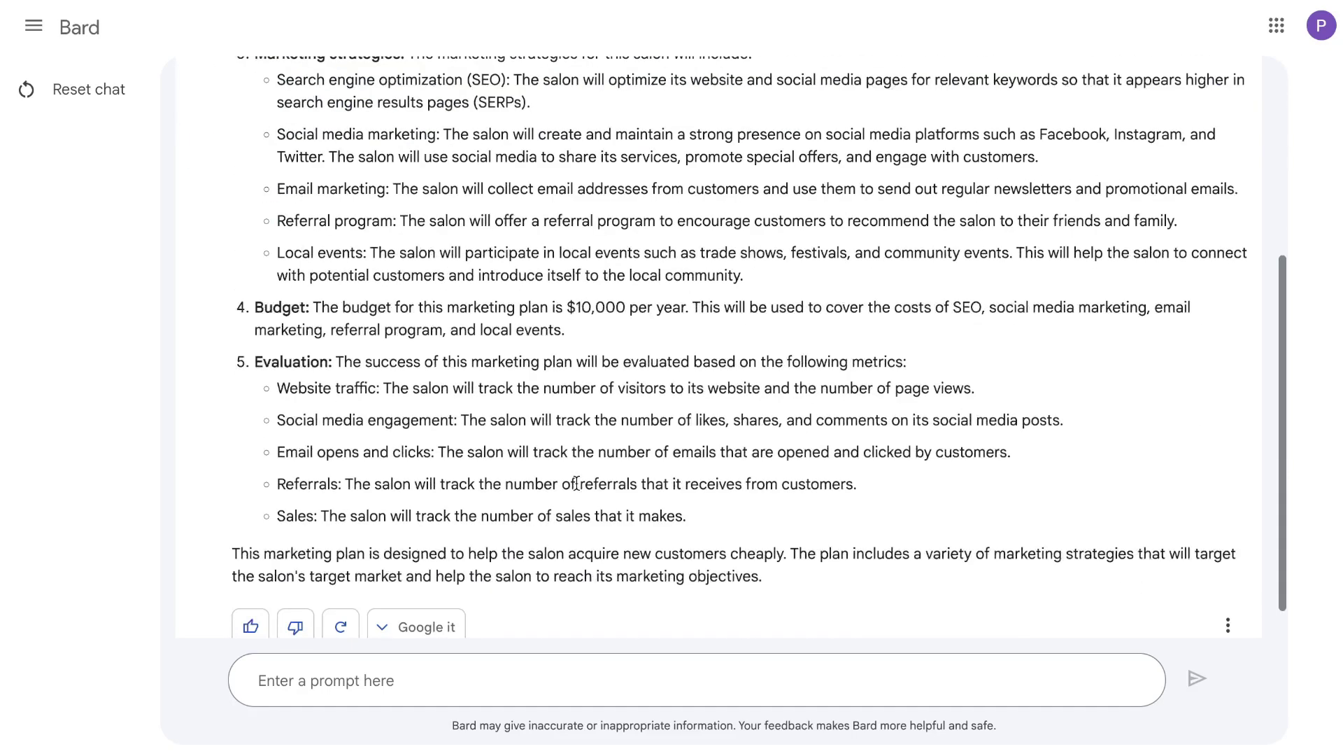
left_click(353, 675)
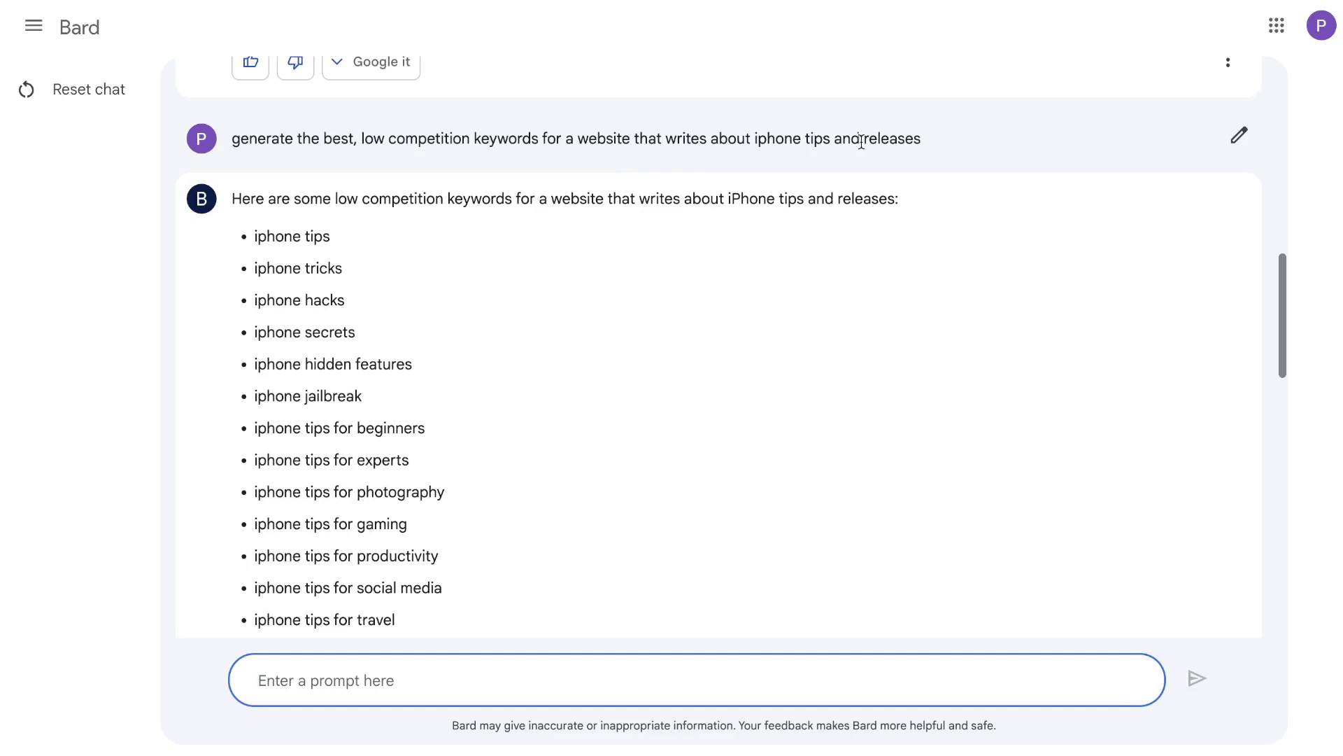
Step: Read through Bard's full iPhone keyword list and highlight the keywords prompt line
scroll(774, 206, "down", 1)
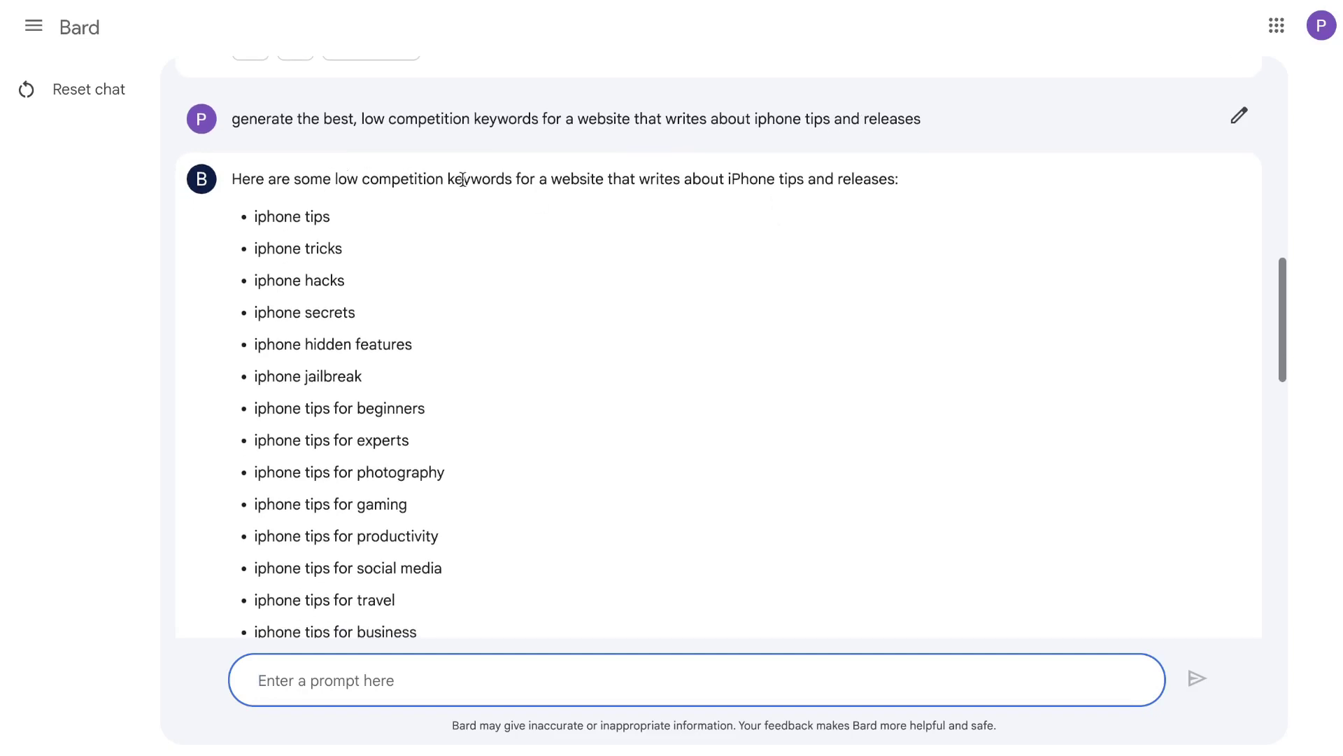
scroll(686, 228, "down", 2)
scroll(686, 227, "down", 2)
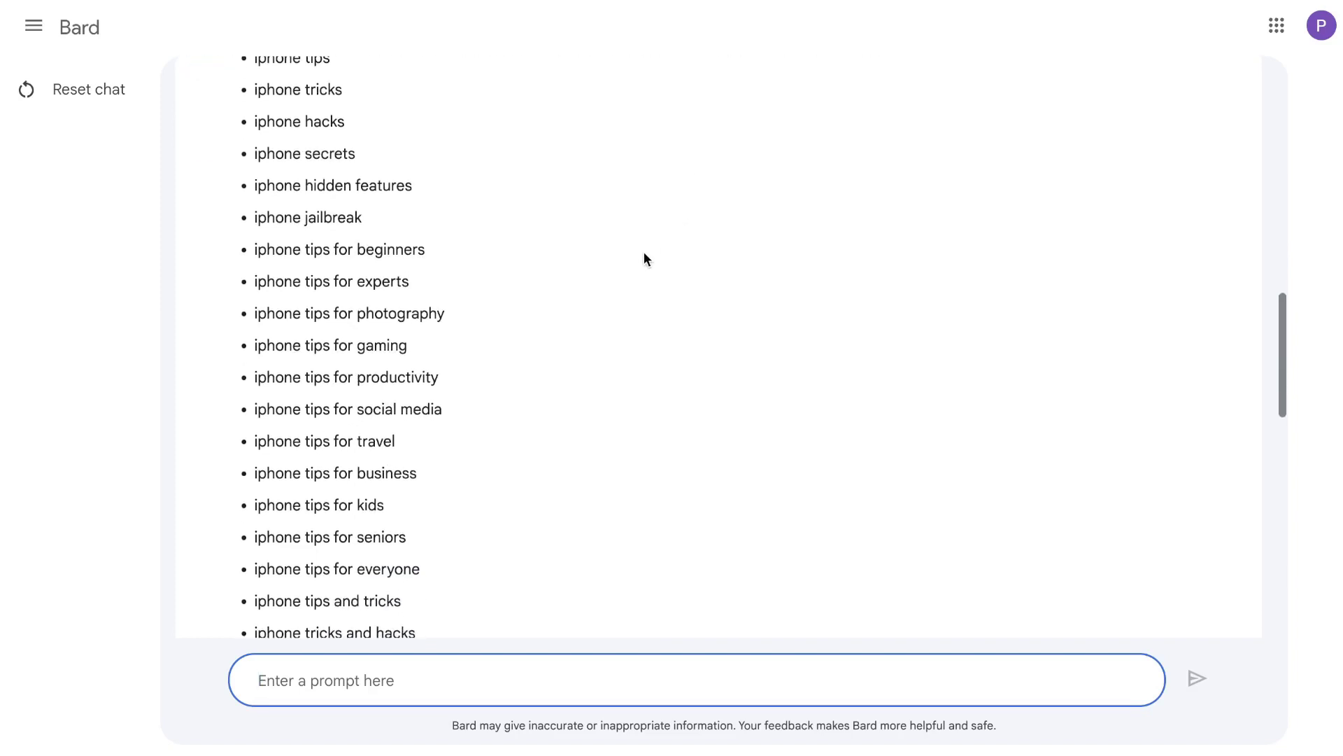
scroll(643, 259, "up", 1)
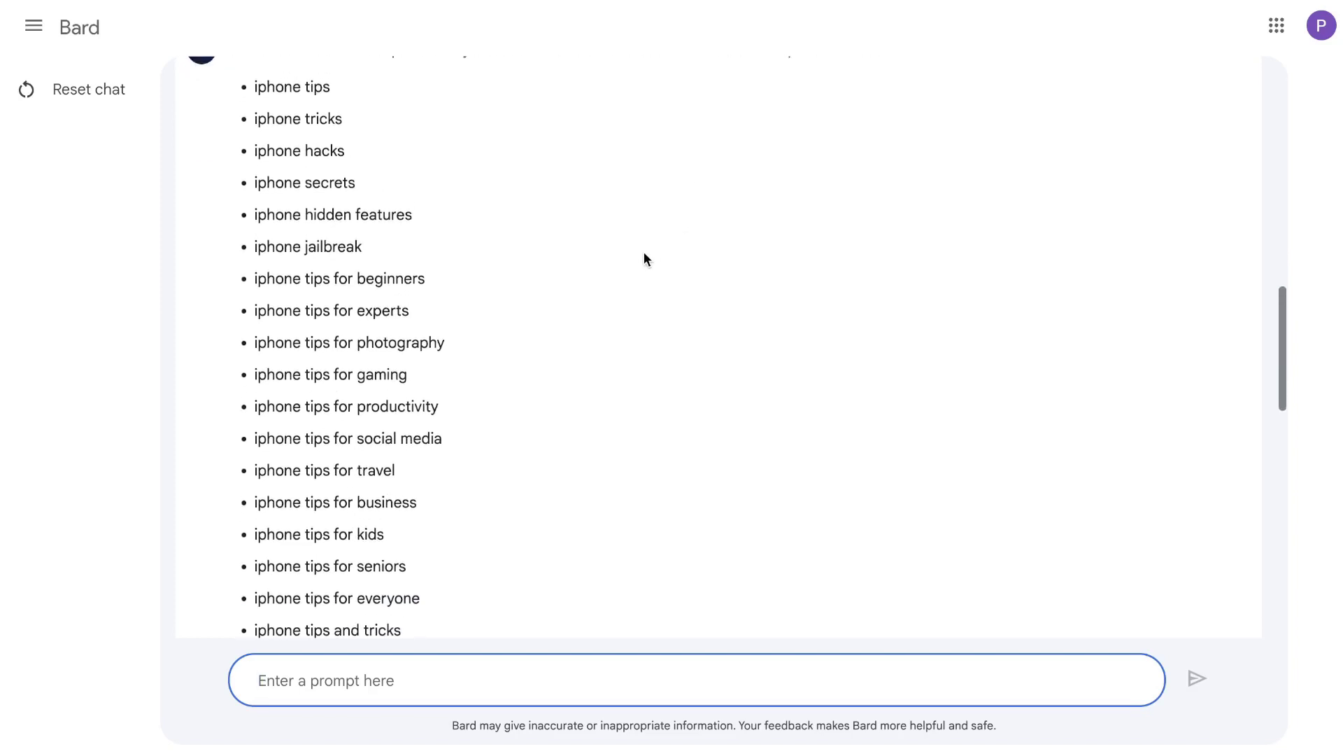
scroll(643, 259, "down", 1)
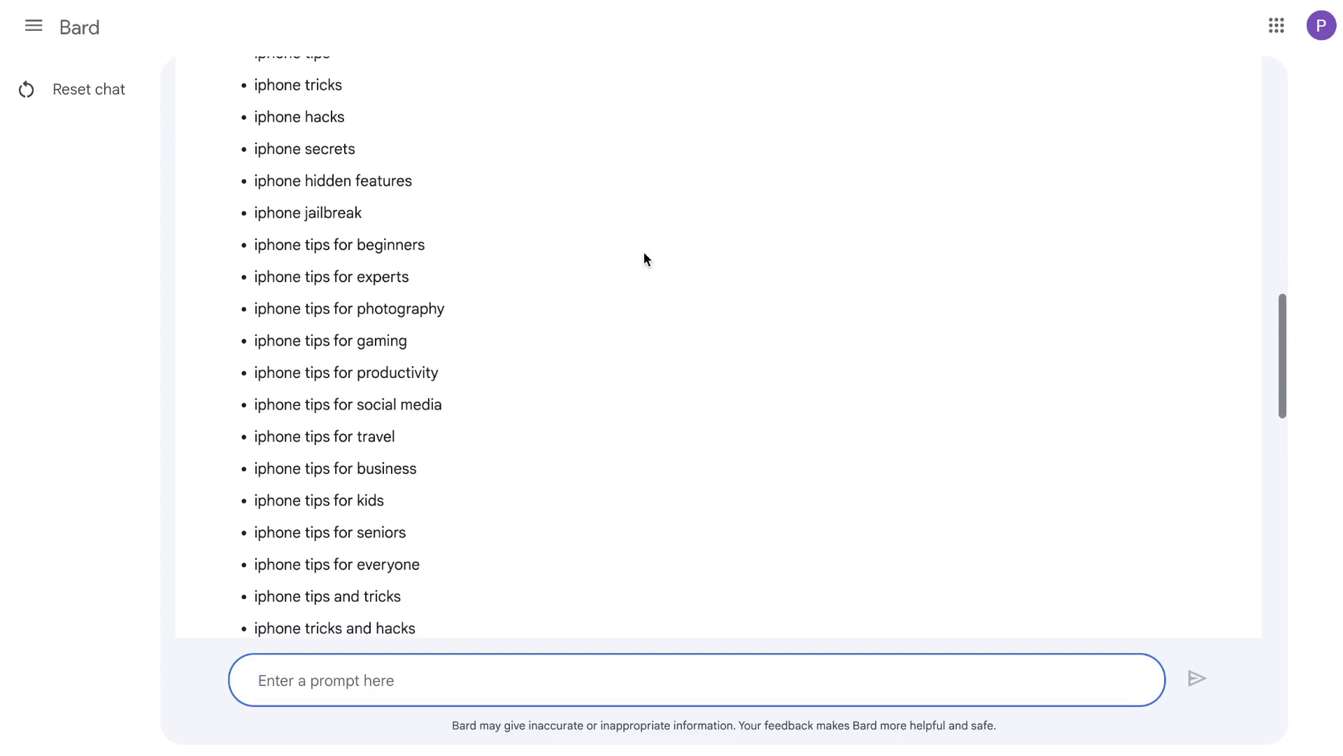
scroll(643, 259, "down", 1)
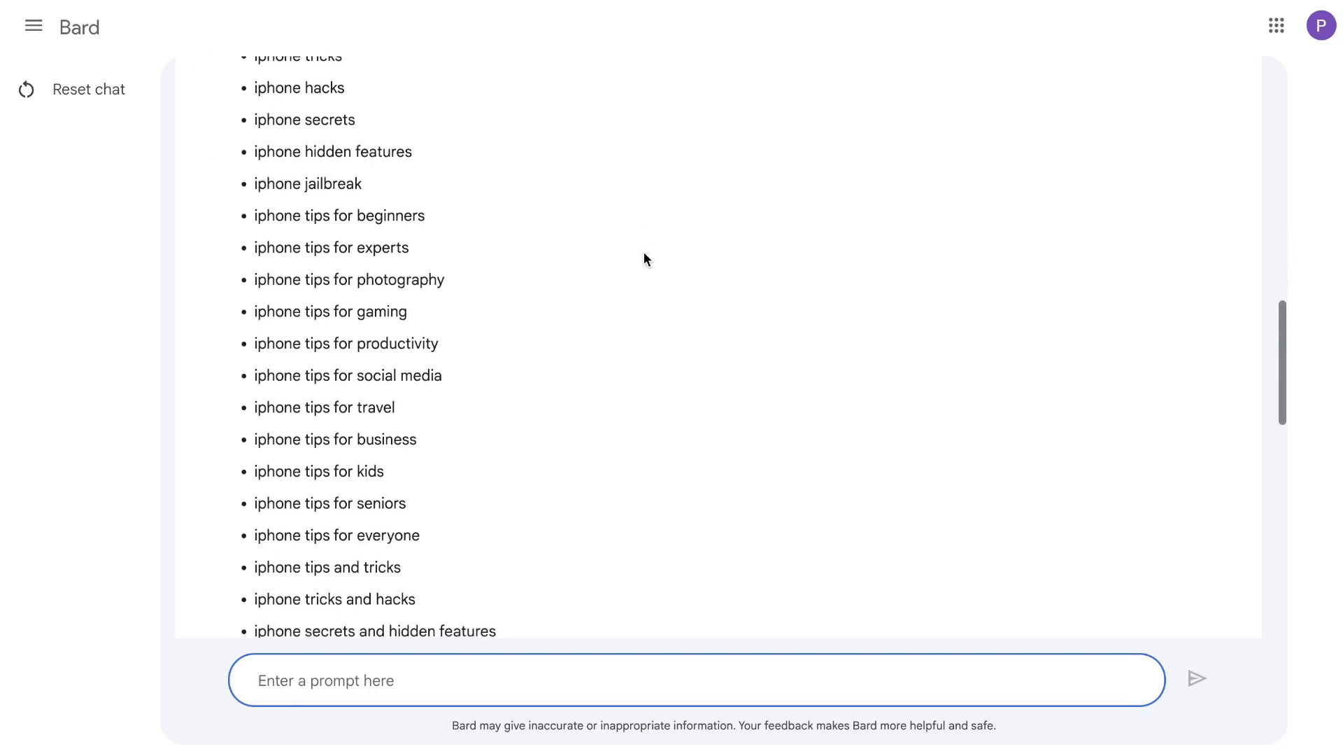
scroll(644, 255, "down", 7)
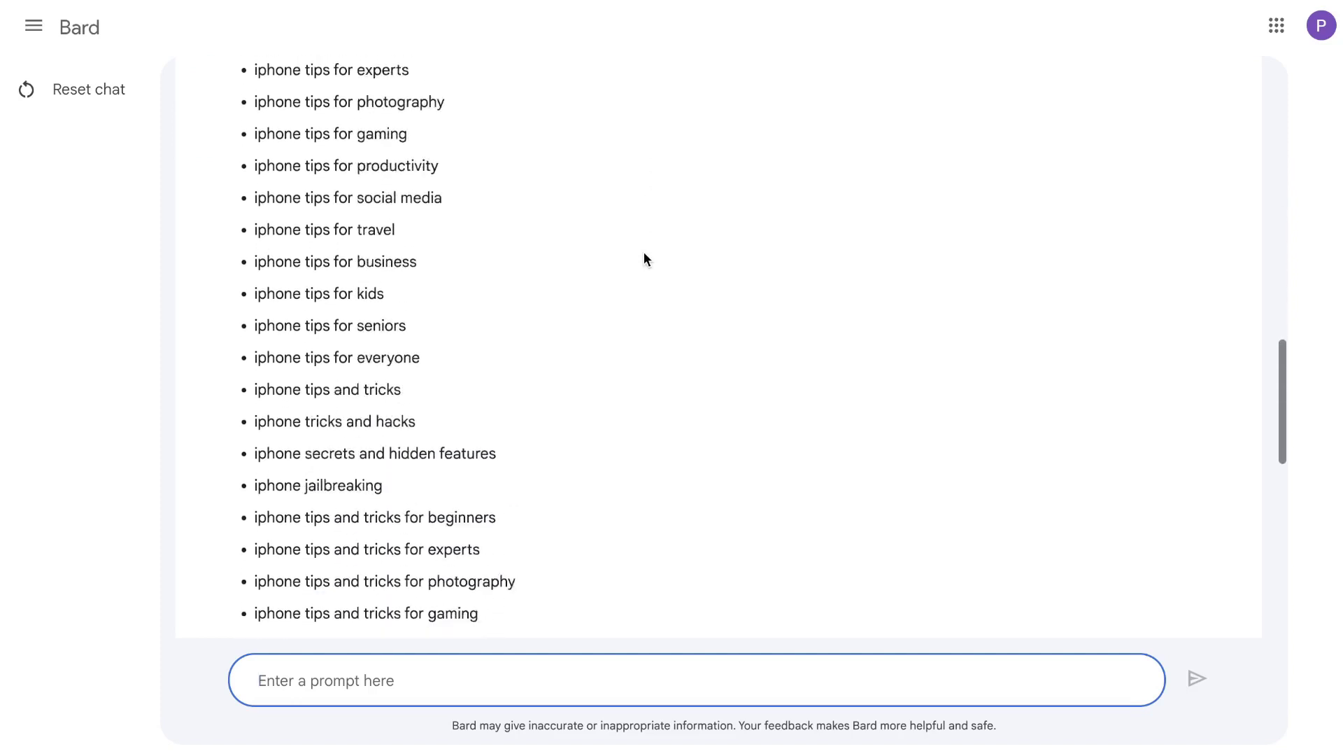
scroll(644, 259, "down", 8)
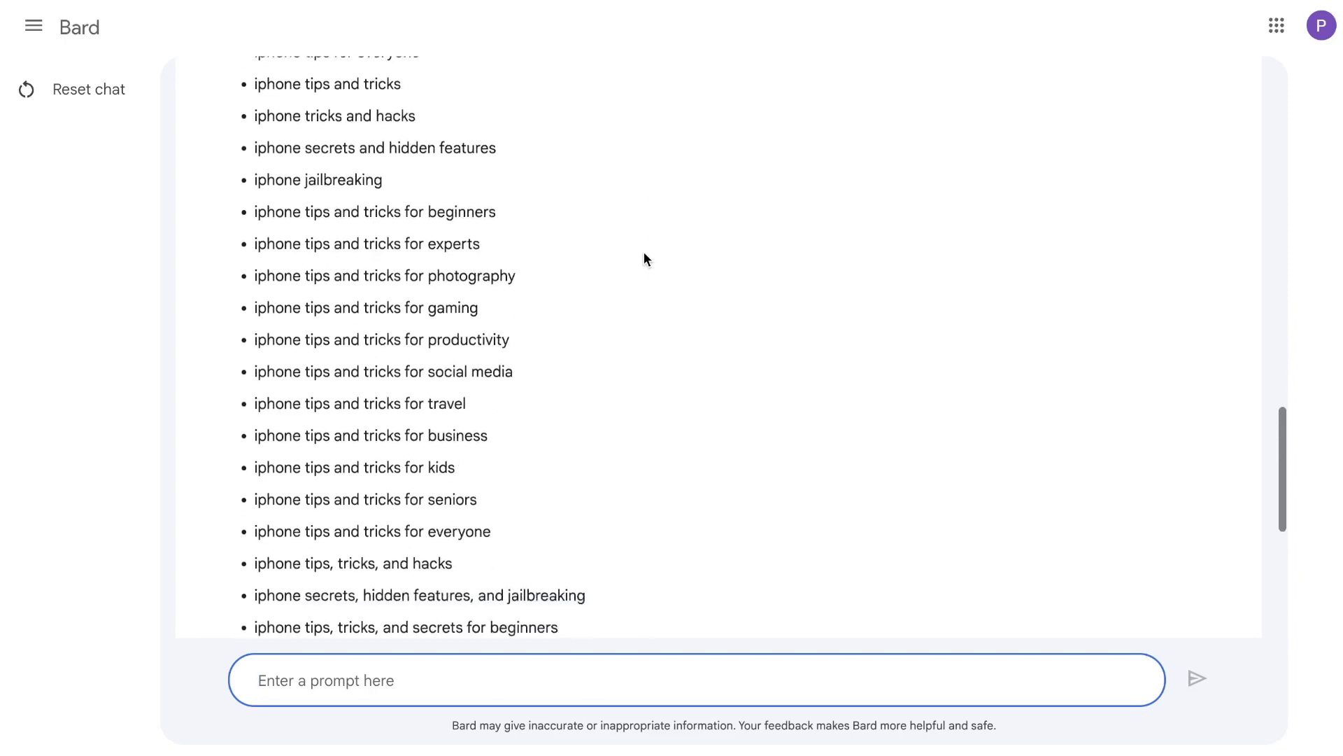
scroll(644, 259, "down", 8)
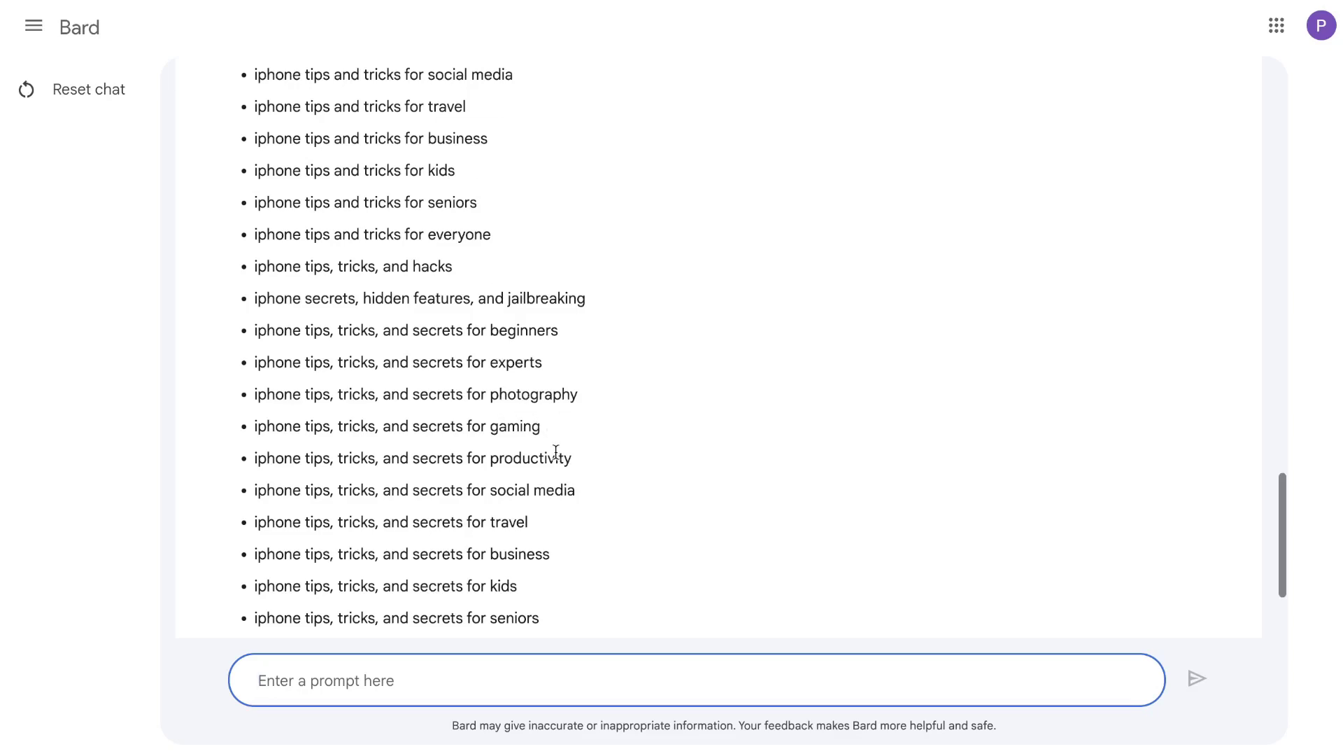
scroll(556, 451, "down", 4)
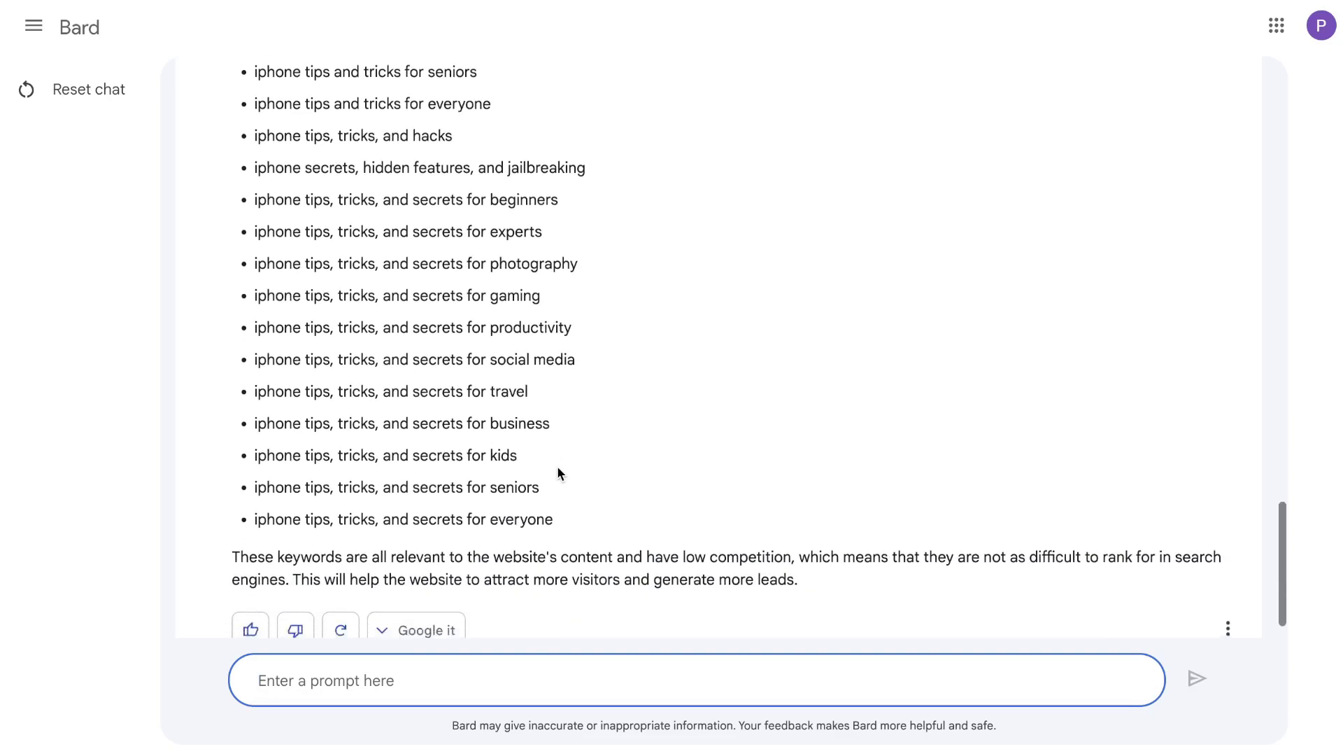
scroll(558, 469, "up", 12)
scroll(375, 345, "down", 5)
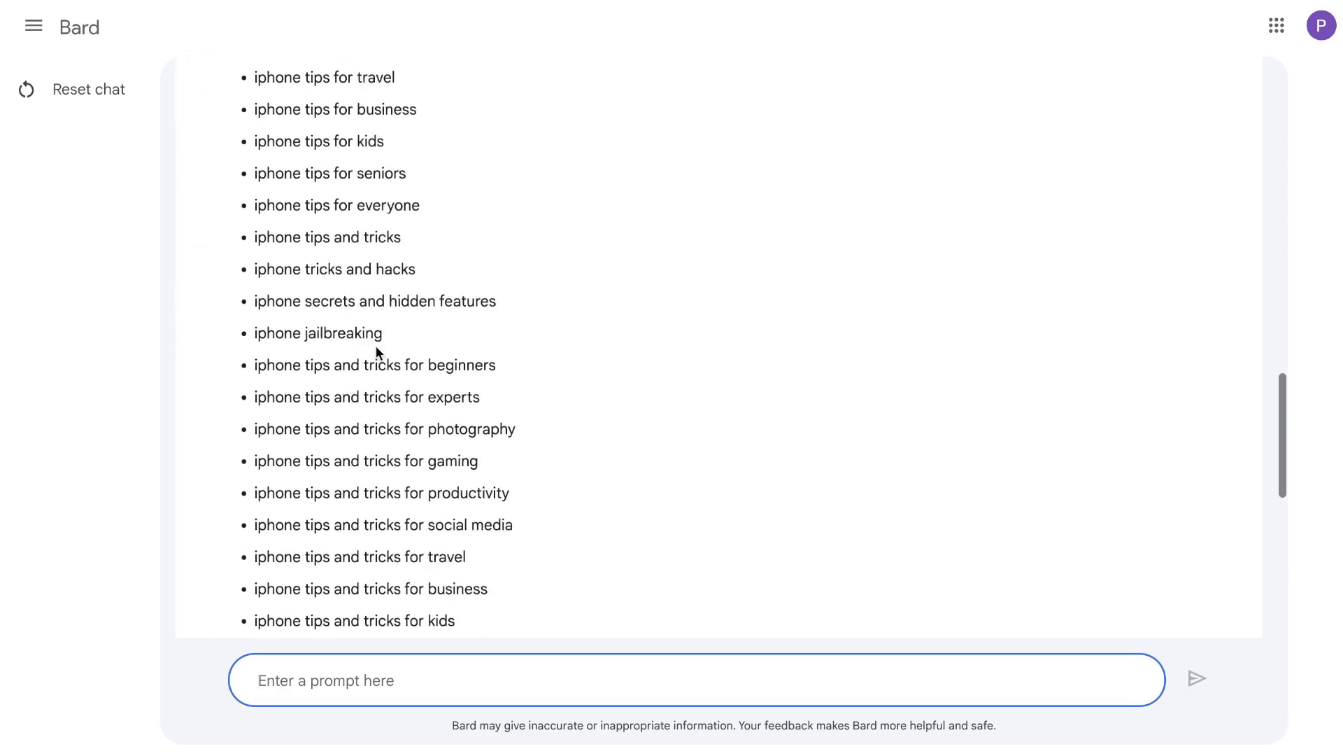
scroll(376, 345, "down", 5)
scroll(376, 346, "up", 15)
scroll(376, 345, "down", 2)
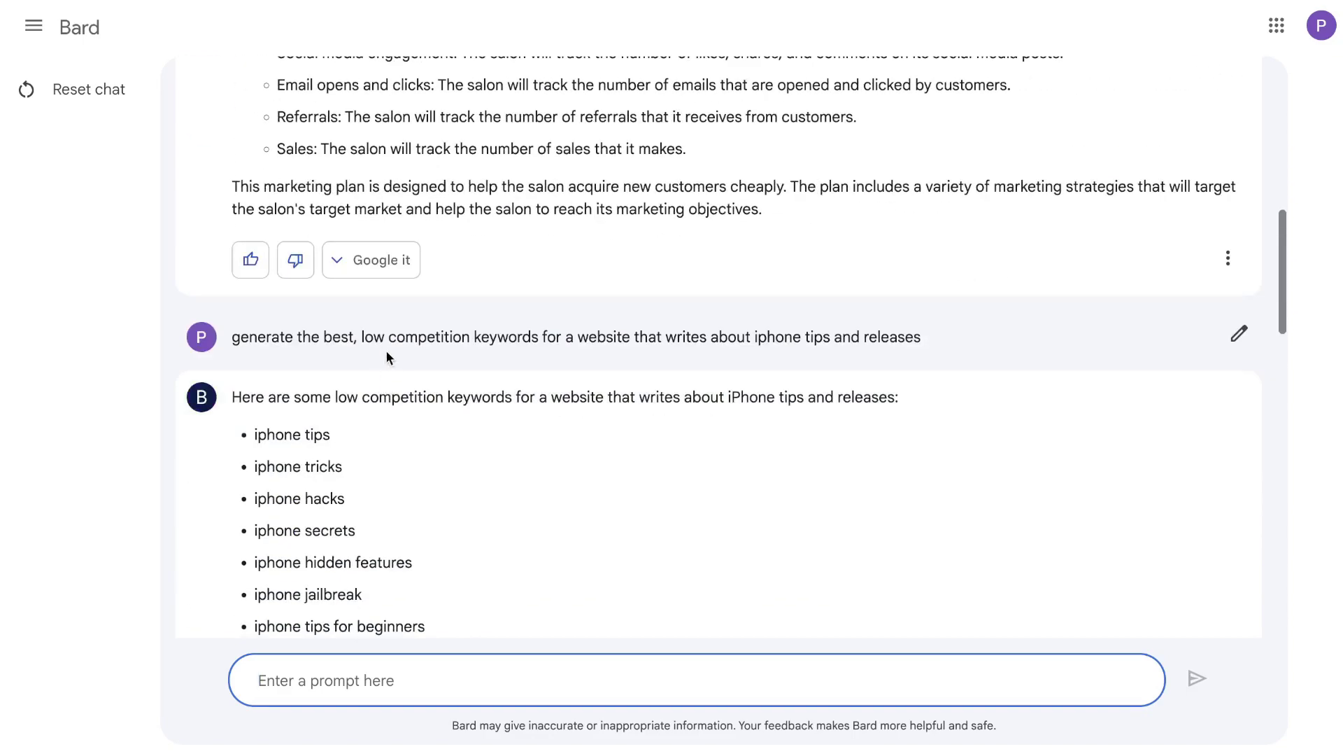
triple_click(382, 341)
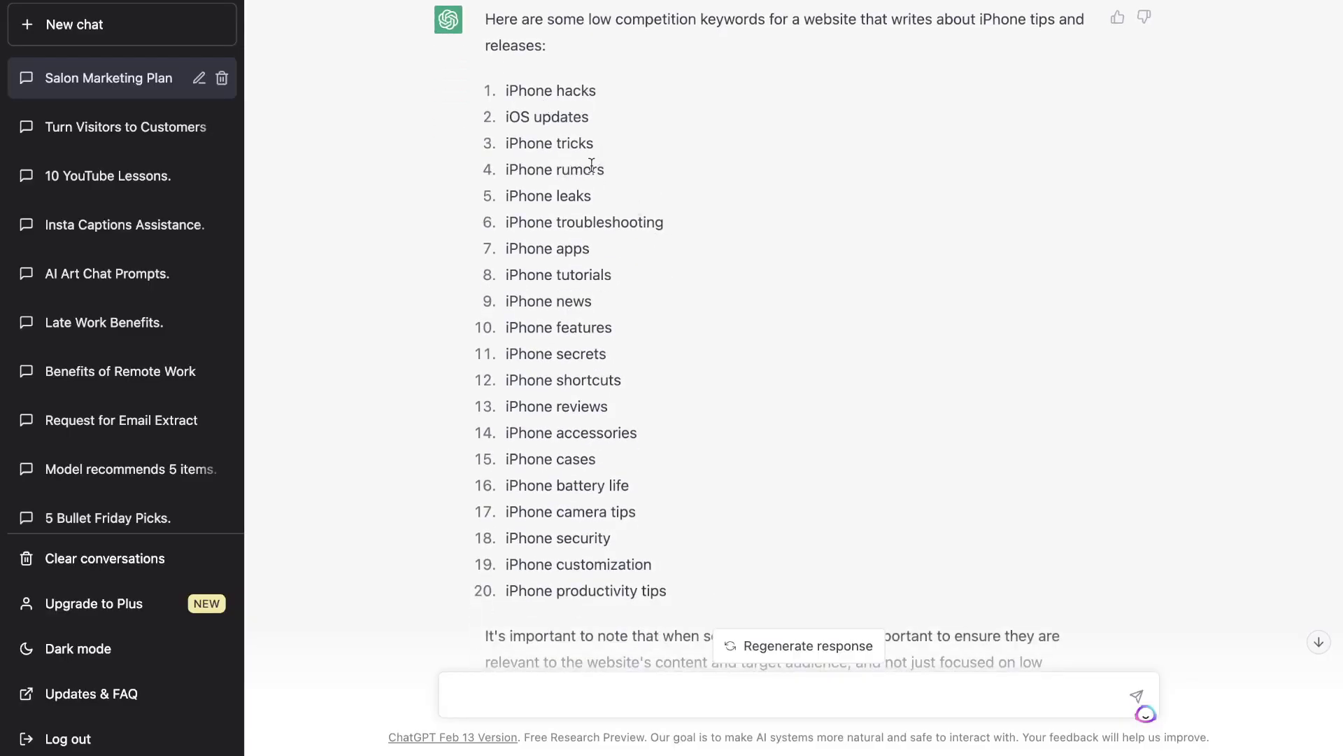
Step: Highlight all 20 ChatGPT keywords, from 'iPhone hacks' to 'iPhone productivity tips'
scroll(612, 347, "down", 1)
left_click_drag(677, 547, 498, 56)
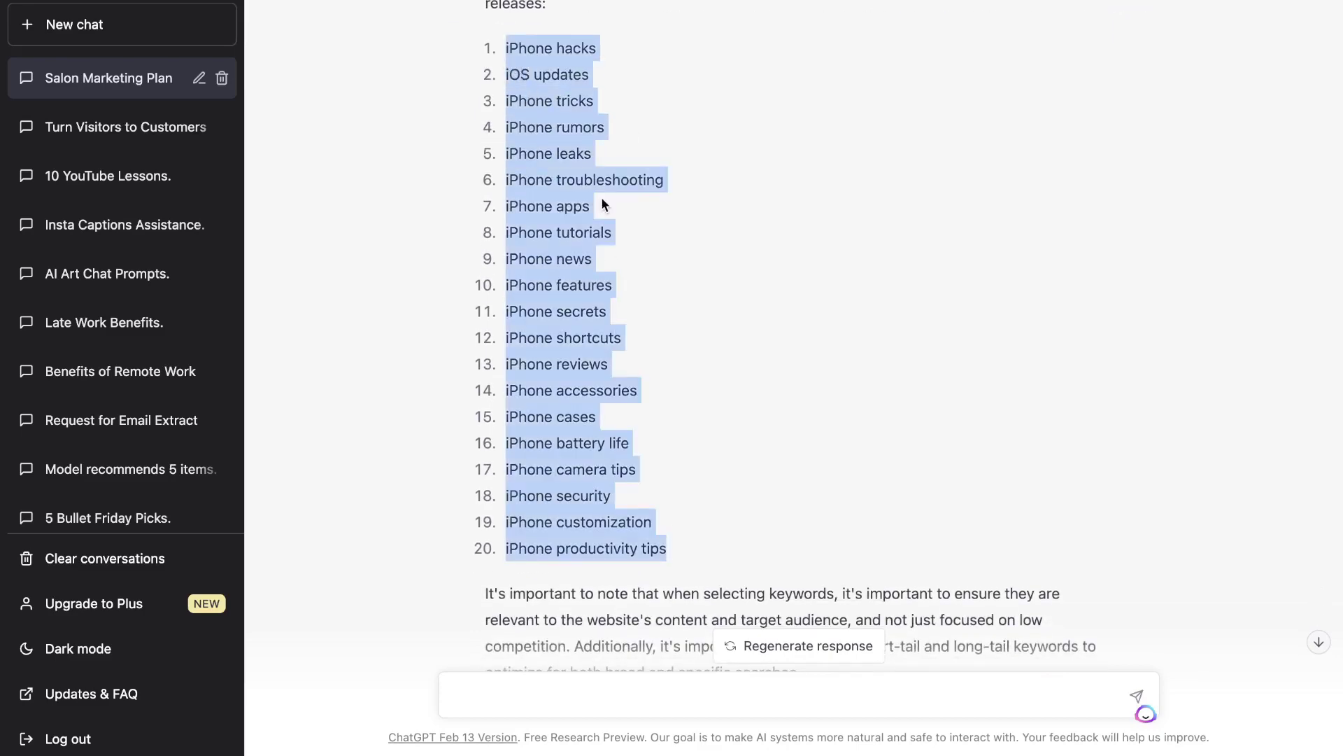
key("ctrl+Up")
Step: Return to the Bard desktop and scroll its keyword list down to 'iphone jailbreaking'
left_click(431, 16)
scroll(485, 347, "down", 4)
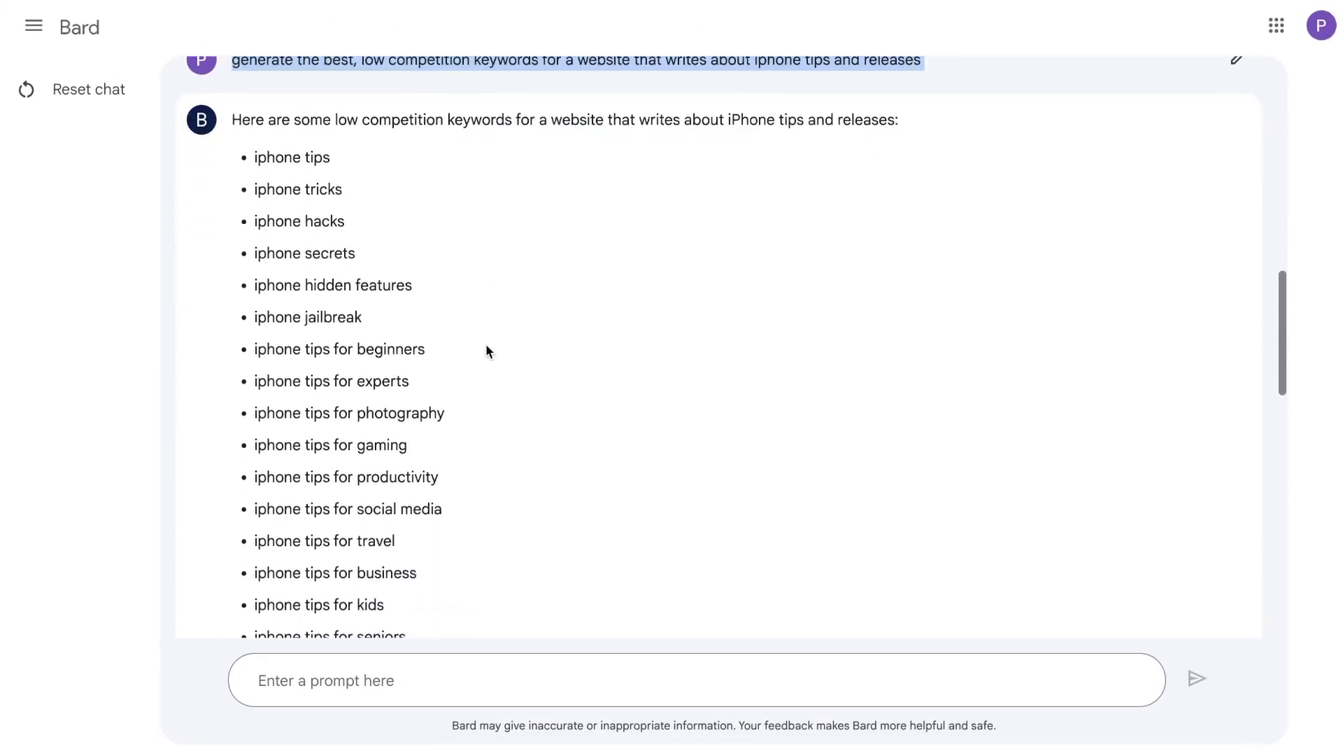
scroll(487, 350, "down", 1)
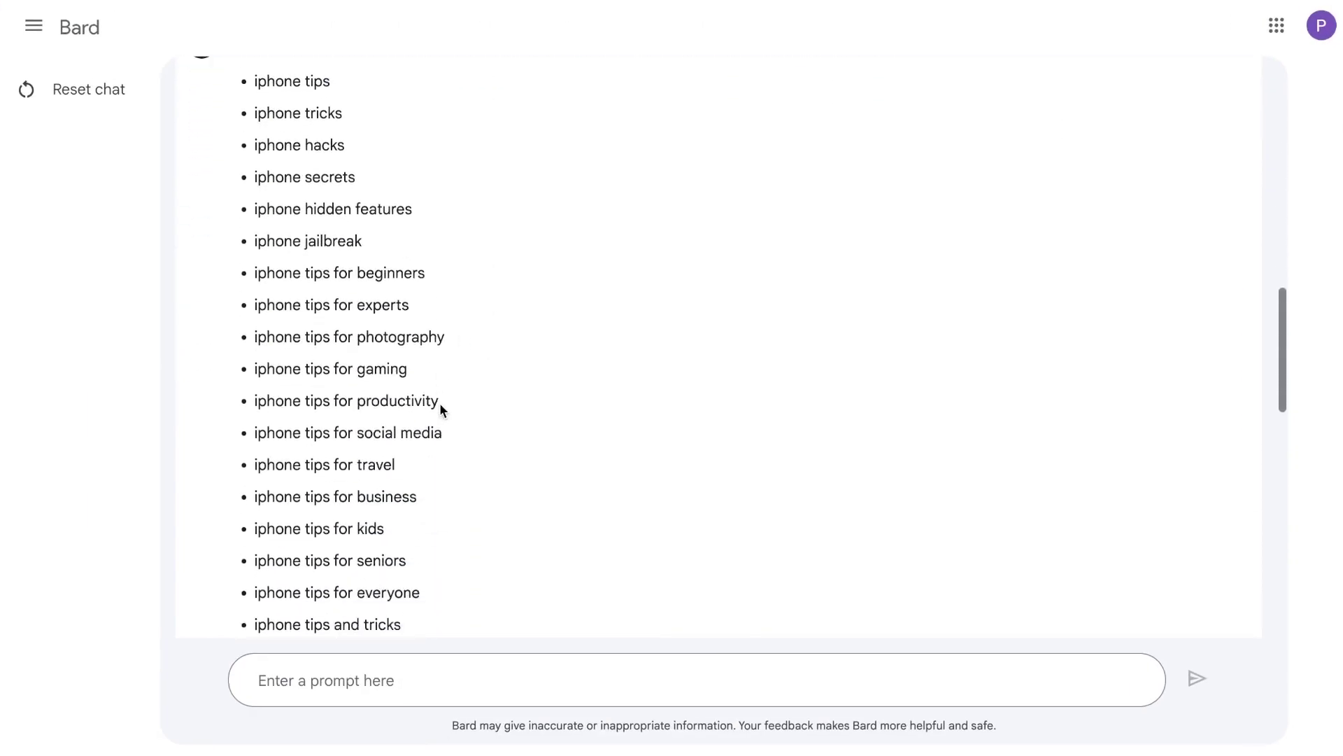
scroll(439, 402, "down", 2)
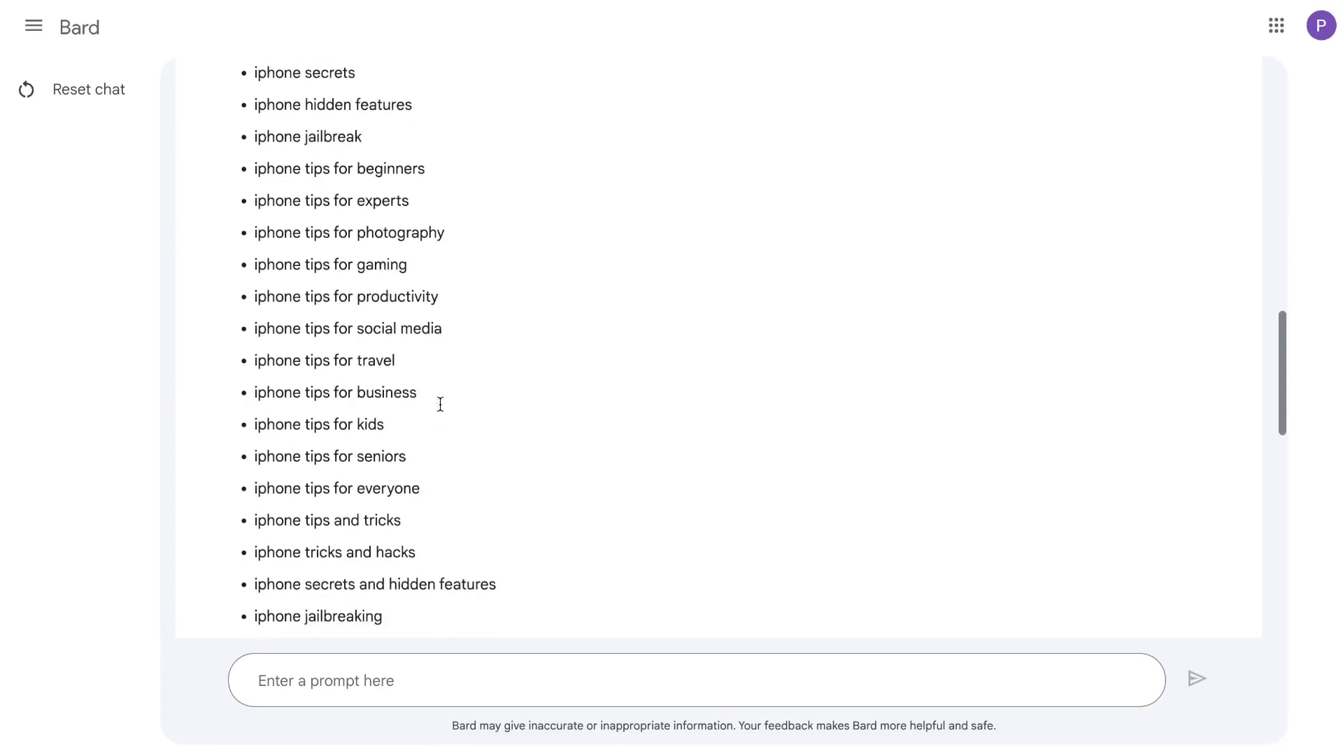
scroll(412, 494, "up", 1)
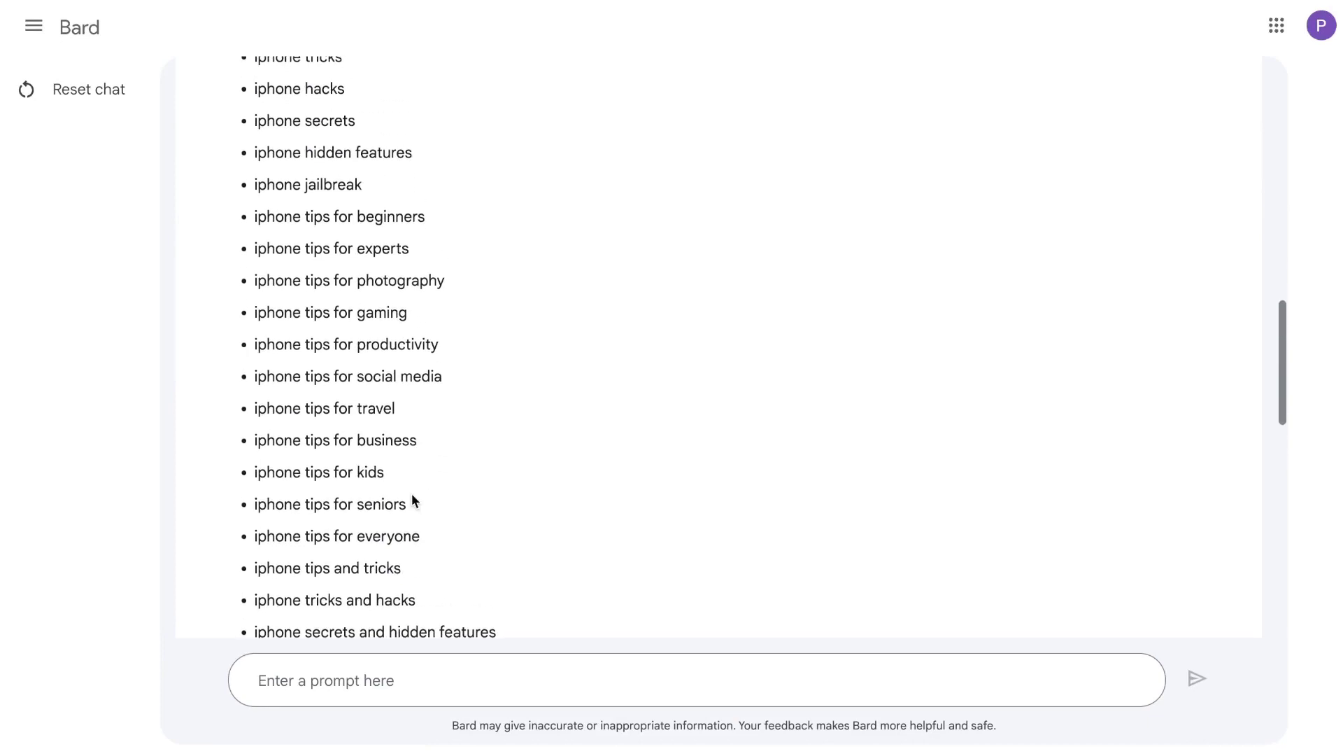
scroll(412, 493, "down", 1)
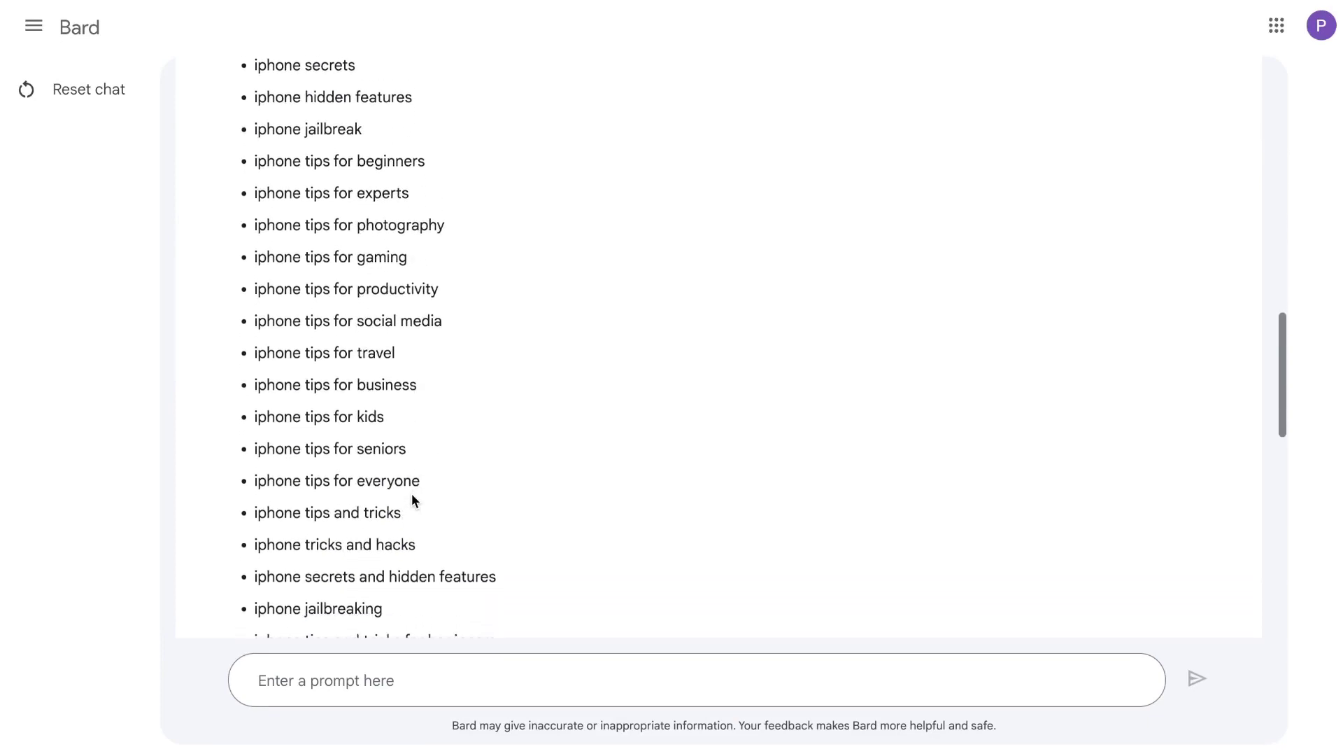
Step: Clear the highlight on ChatGPT's 20-item iPhone keyword list and scroll through it
scroll(411, 493, "down", 3)
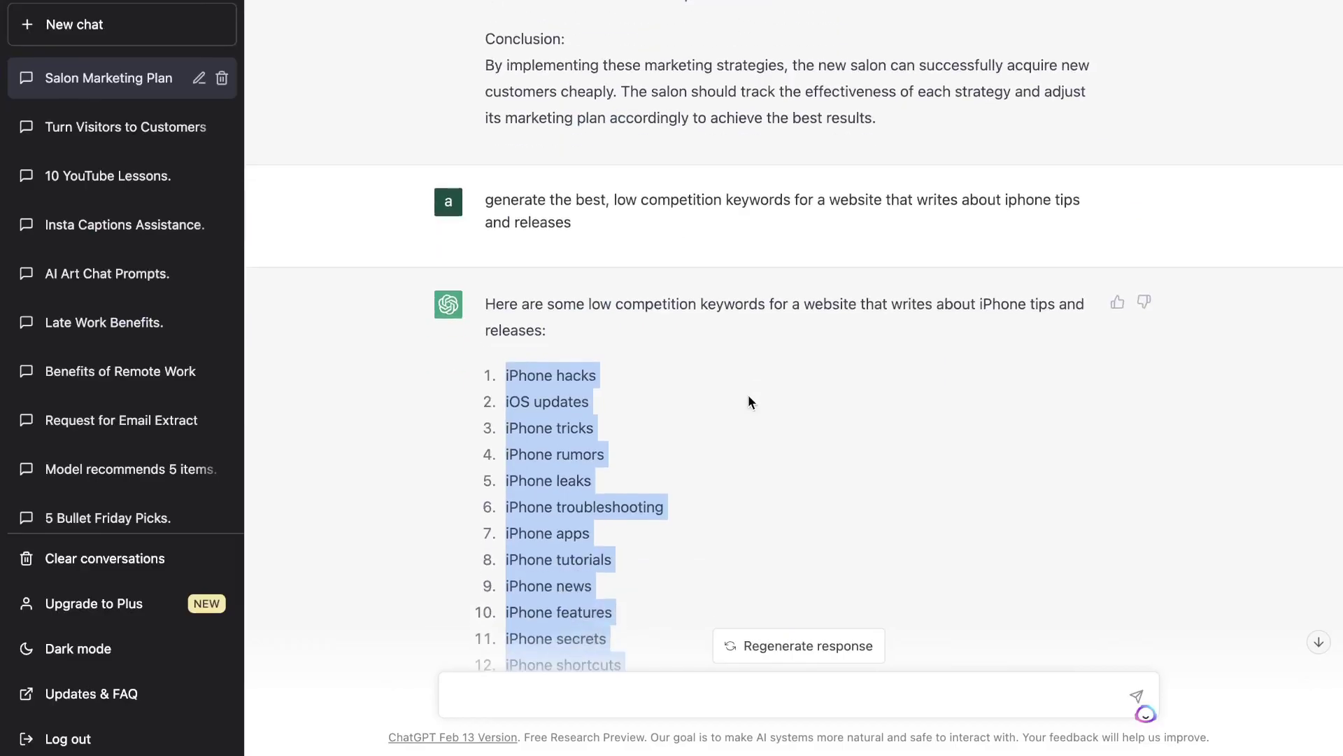
scroll(748, 395, "down", 3)
left_click(748, 396)
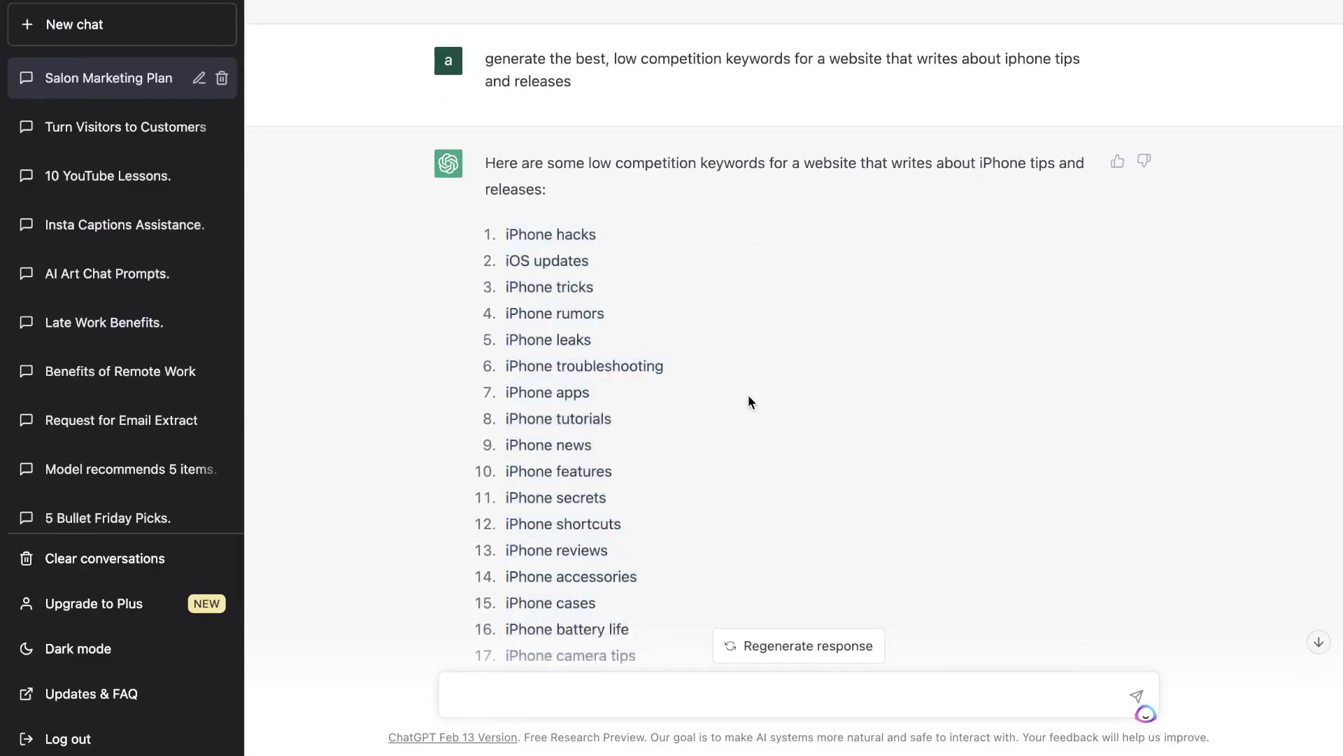
scroll(748, 396, "down", 3)
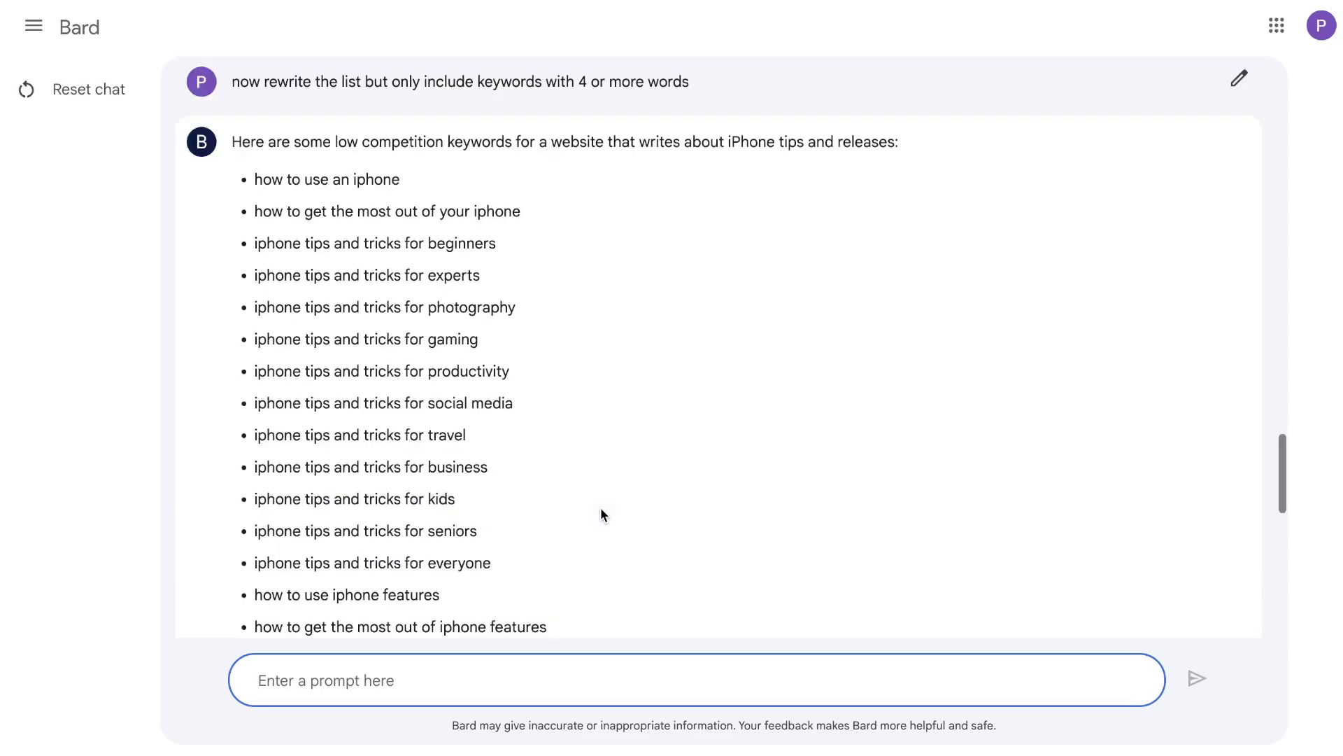
Step: Scroll through Bard's 4-or-more-word keyword list of 'feature' and 'setting' variants
scroll(600, 515, "up", 1)
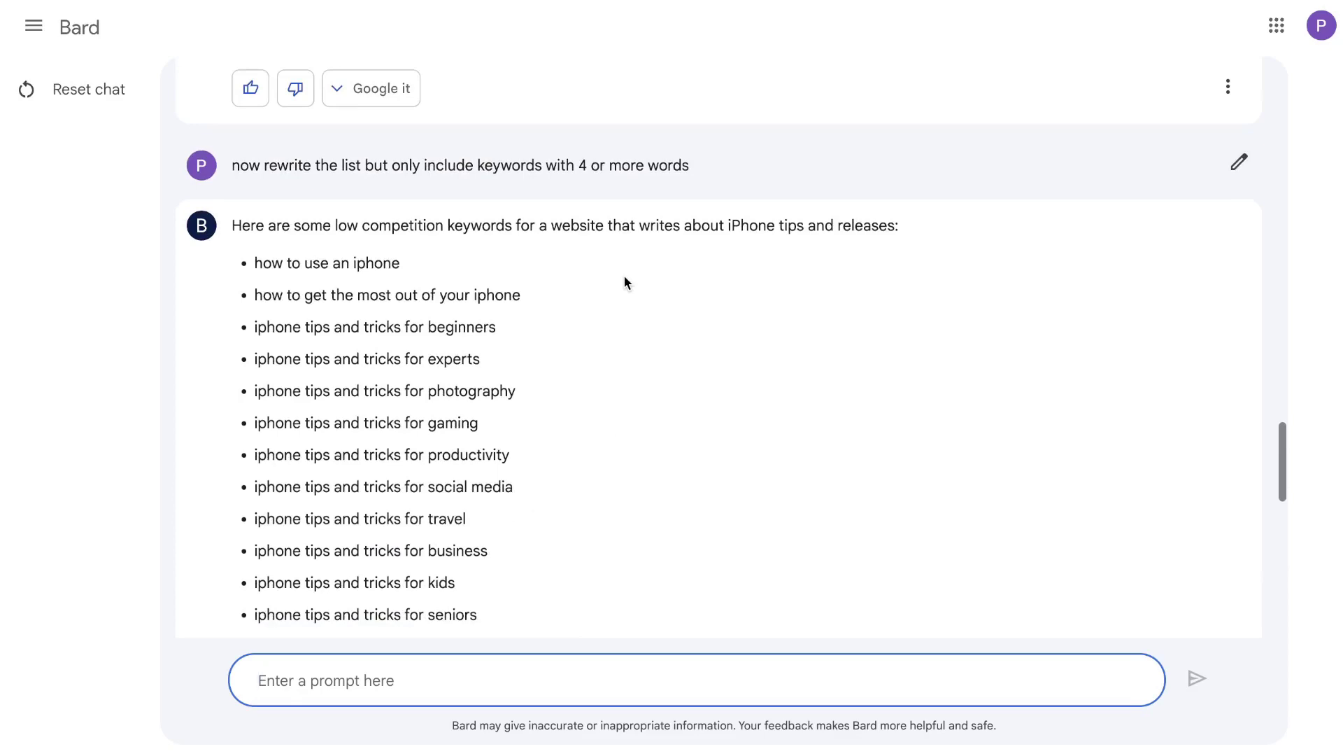
scroll(625, 278, "down", 5)
scroll(624, 277, "down", 7)
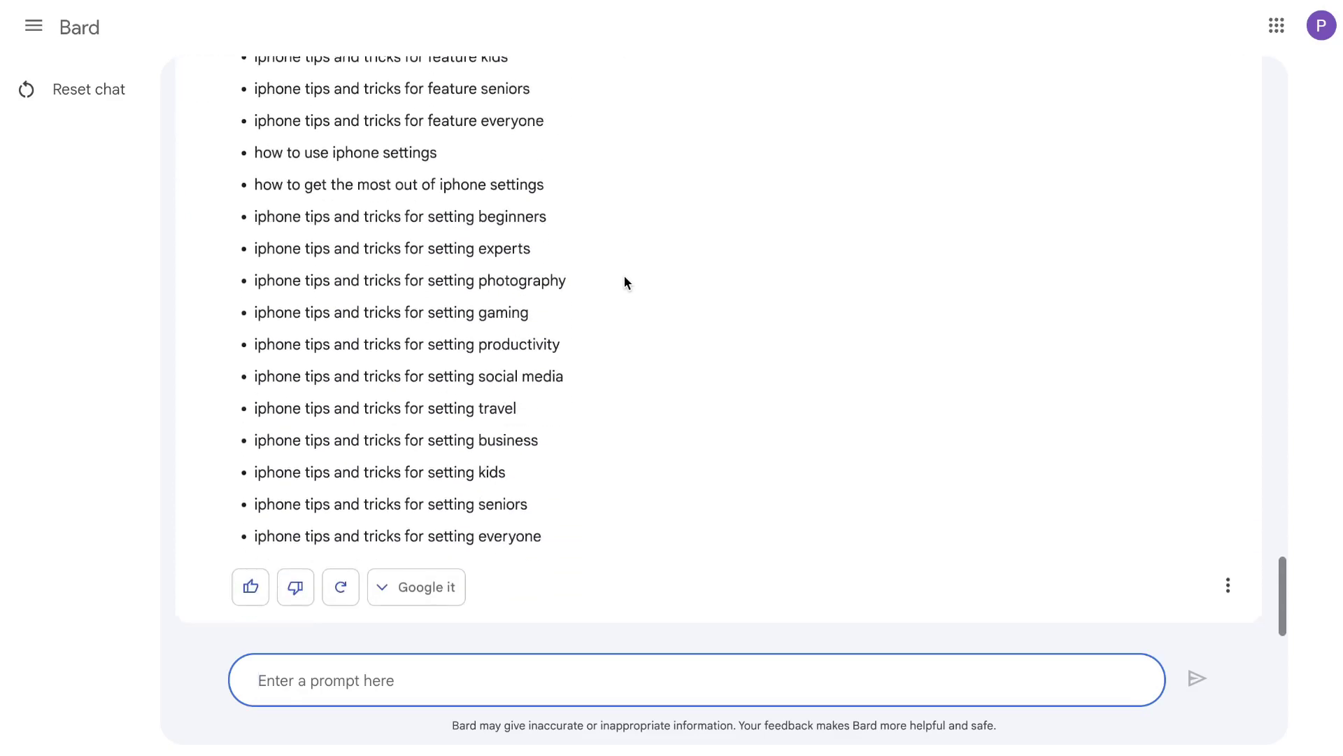
scroll(625, 281, "up", 6)
scroll(474, 268, "up", 3)
scroll(313, 222, "up", 2)
left_click_drag(428, 273, 494, 367)
scroll(494, 366, "down", 5)
scroll(494, 366, "down", 6)
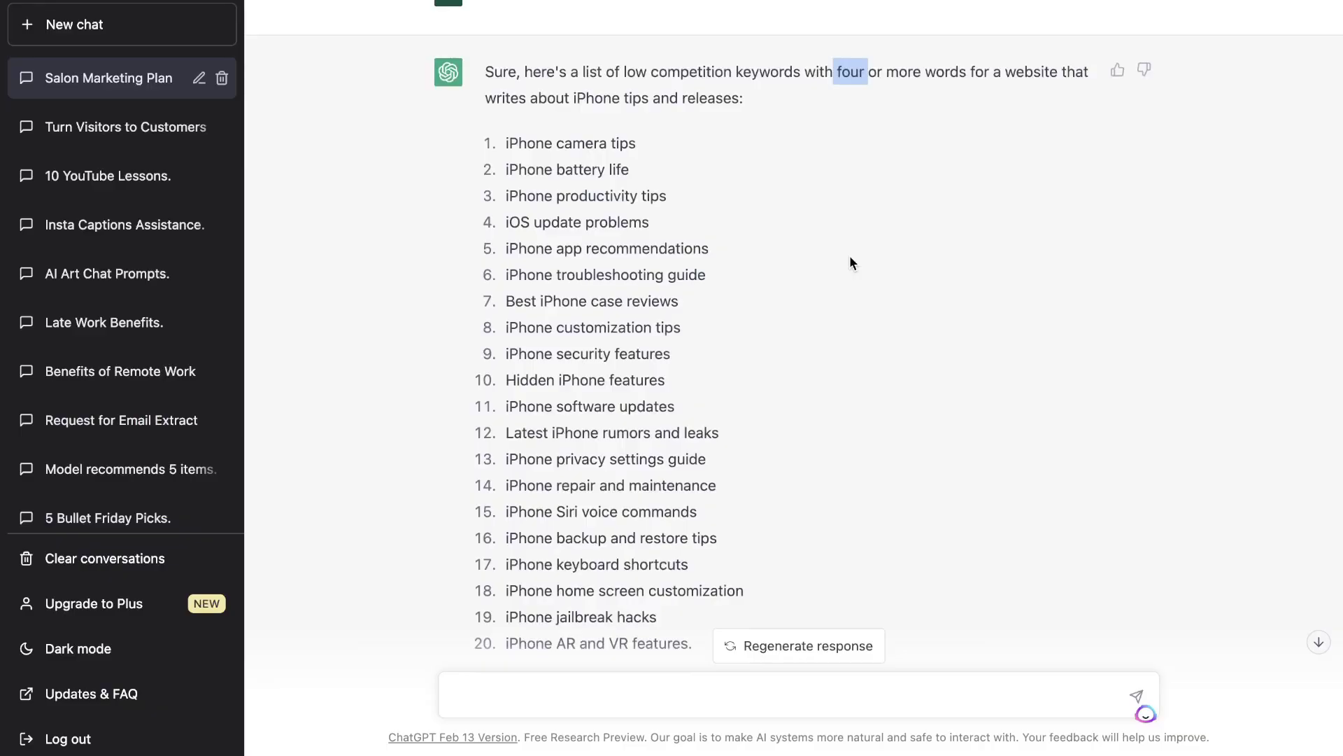
Step: Highlight, then deselect, the word 'four' in ChatGPT's keyword-list intro
scroll(851, 263, "down", 1)
left_click(837, 104)
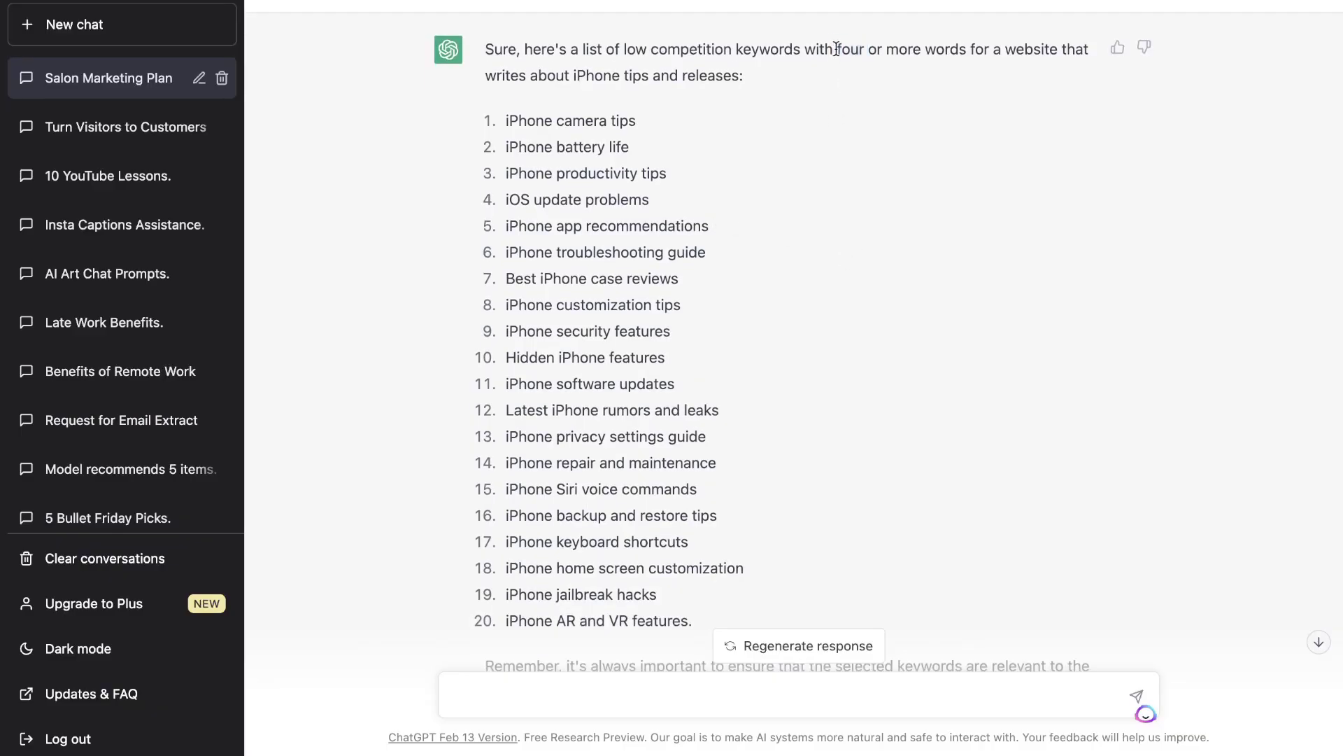
left_click_drag(836, 49, 859, 51)
scroll(627, 220, "down", 1)
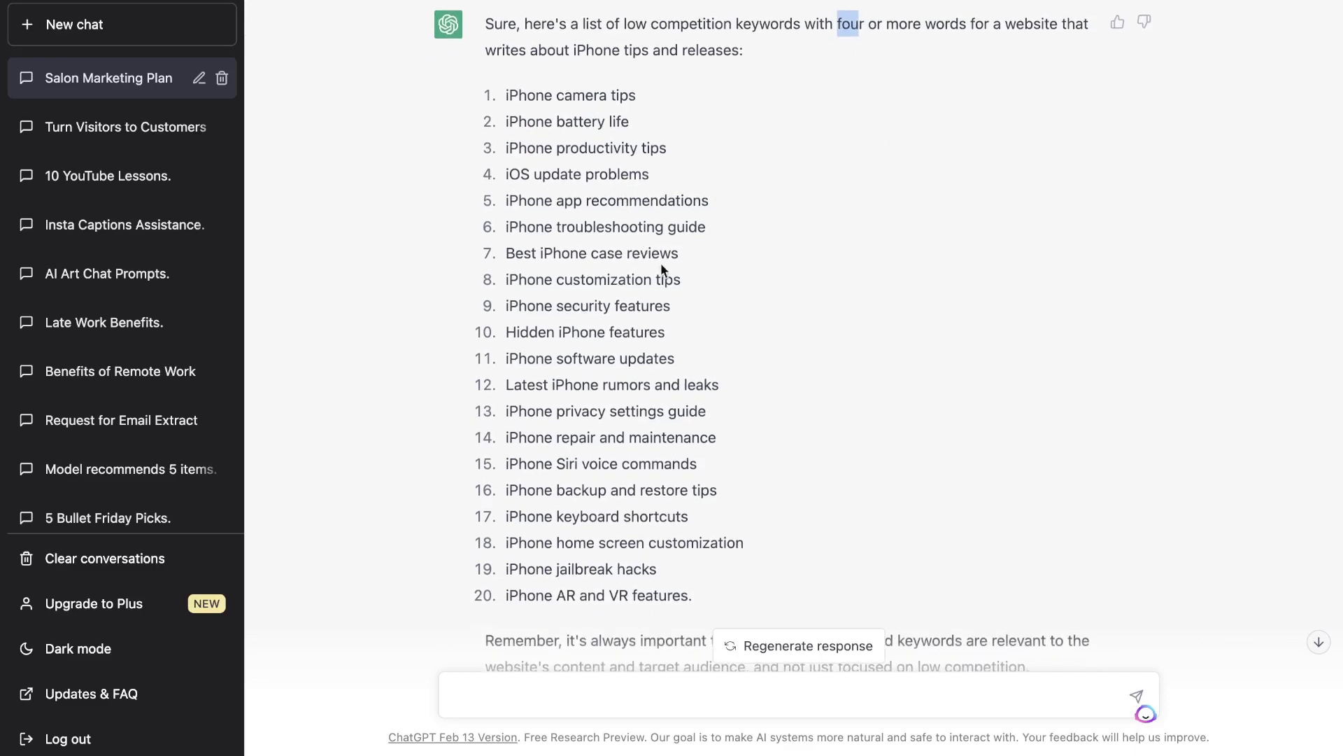
left_click(677, 287)
Step: Highlight items 9–20 of ChatGPT's keyword list, then clear the selection
scroll(677, 288, "down", 1)
scroll(740, 278, "up", 2)
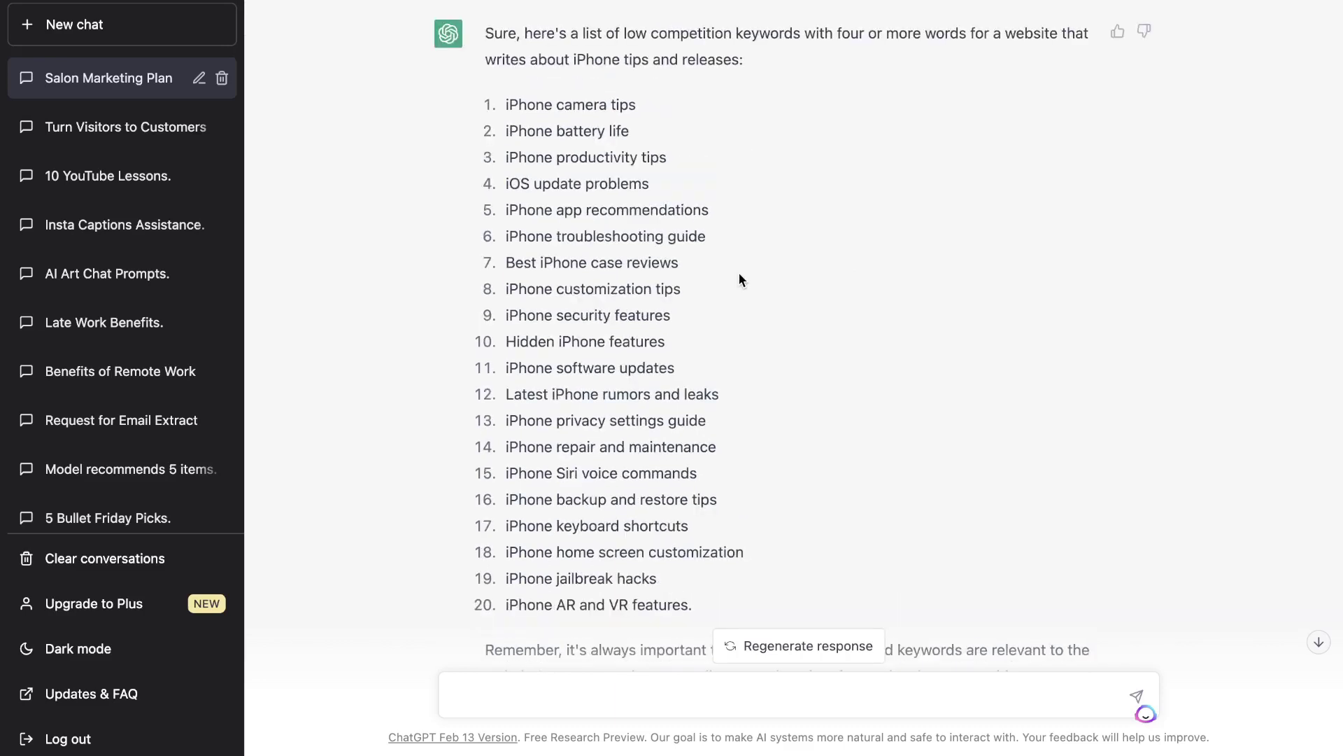
scroll(737, 278, "down", 1)
left_click_drag(735, 587, 516, 289)
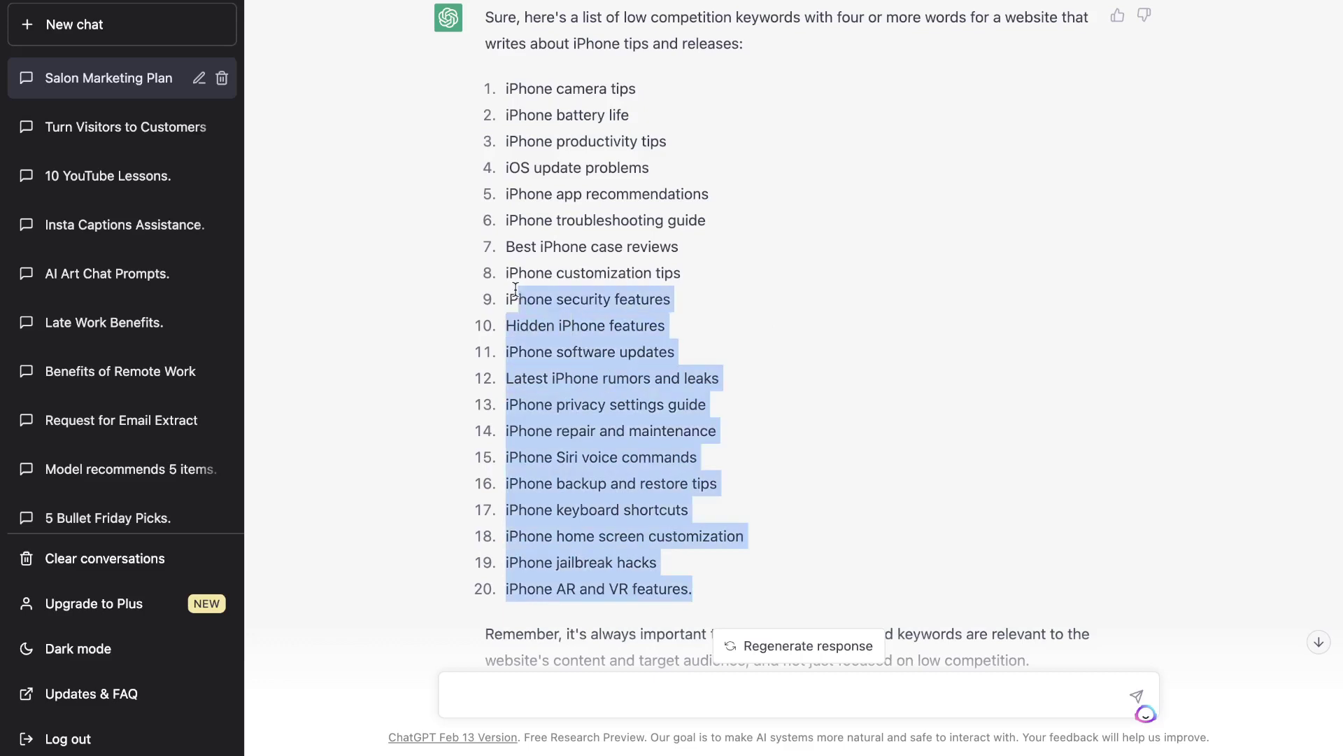
left_click(698, 290)
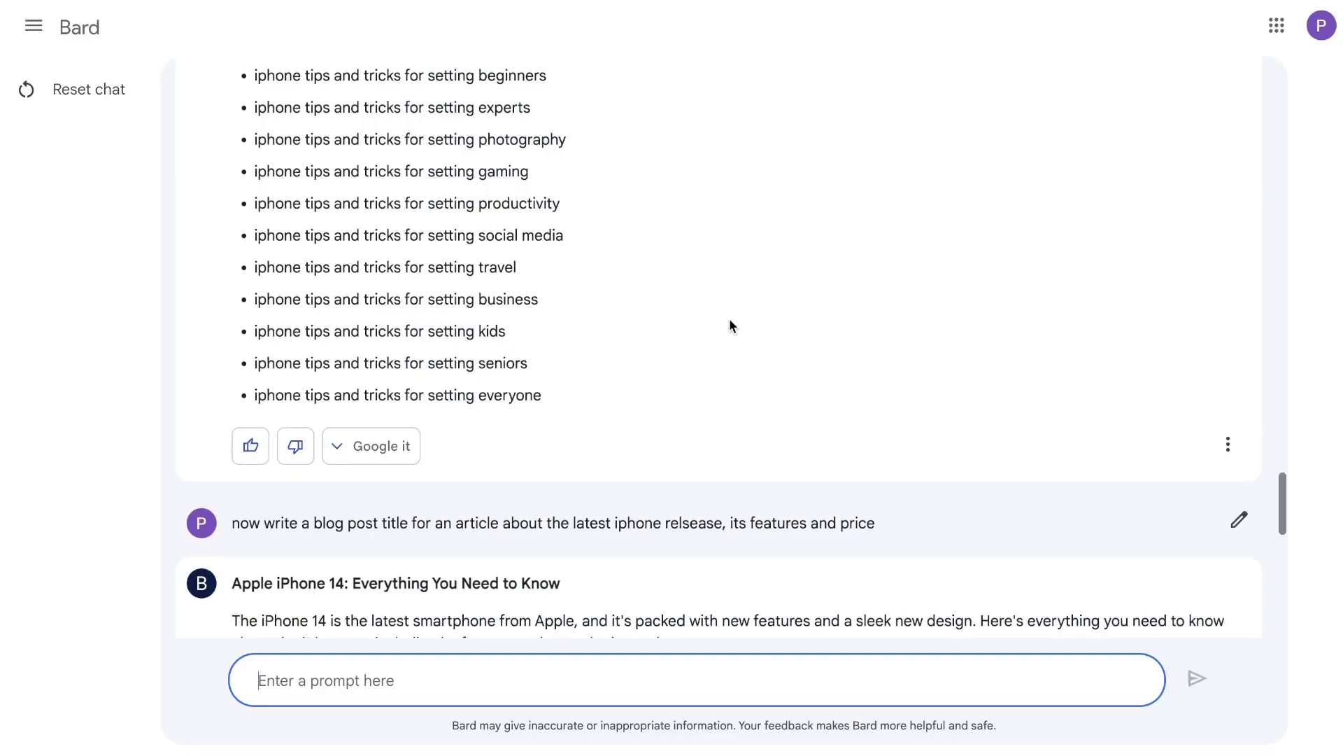
scroll(729, 318, "down", 2)
scroll(729, 327, "down", 3)
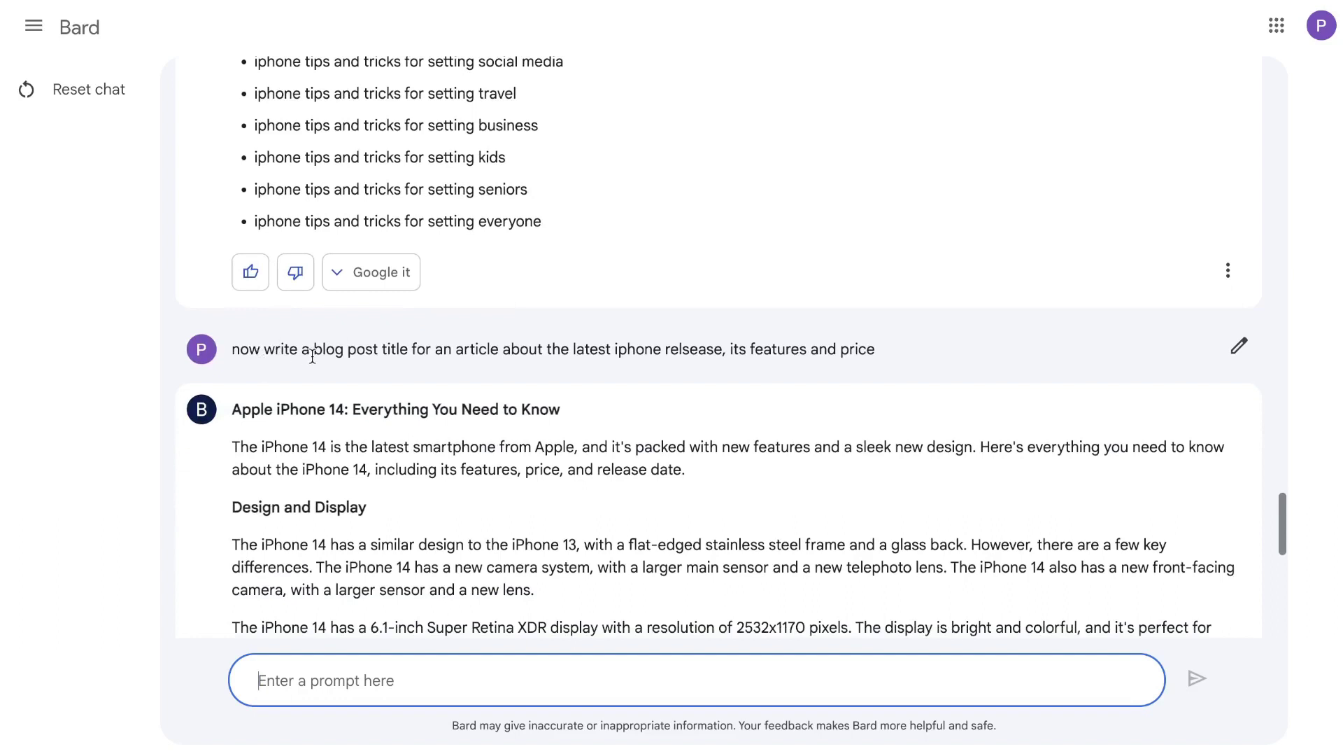
scroll(630, 366, "down", 1)
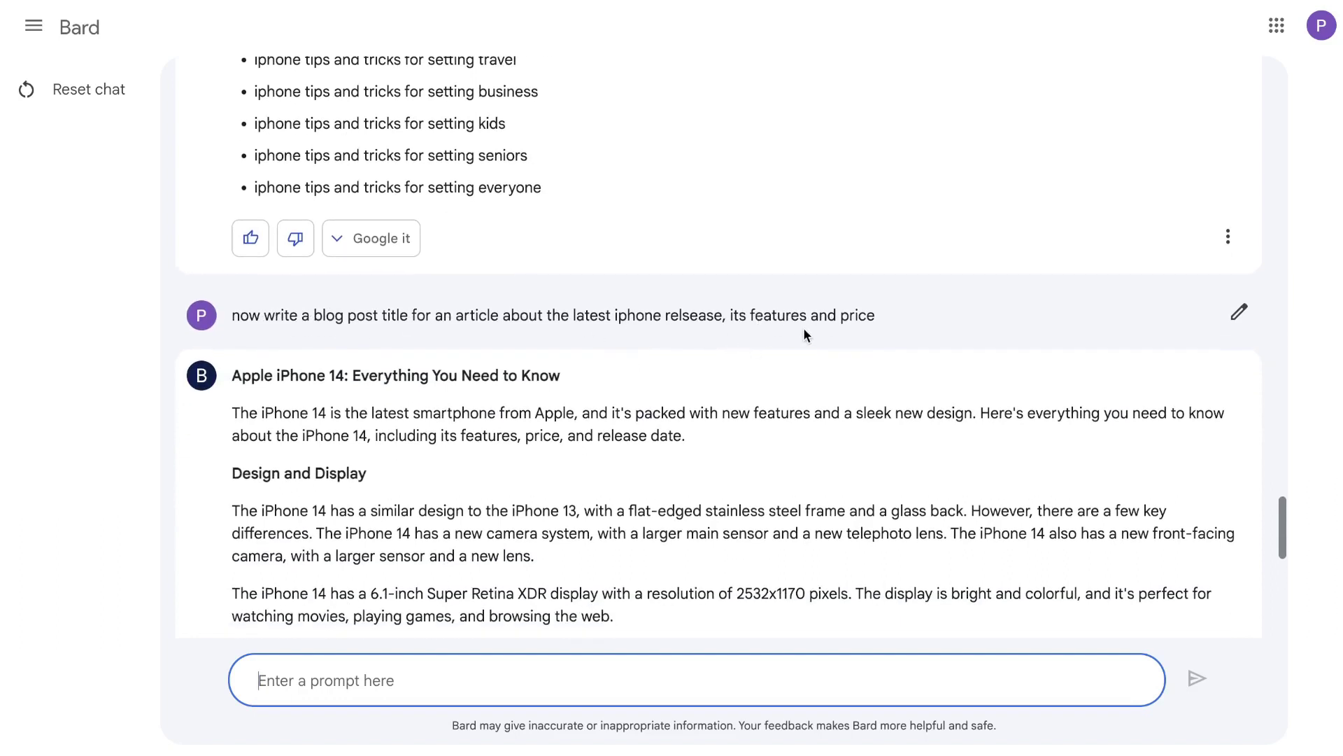
scroll(804, 334, "down", 3)
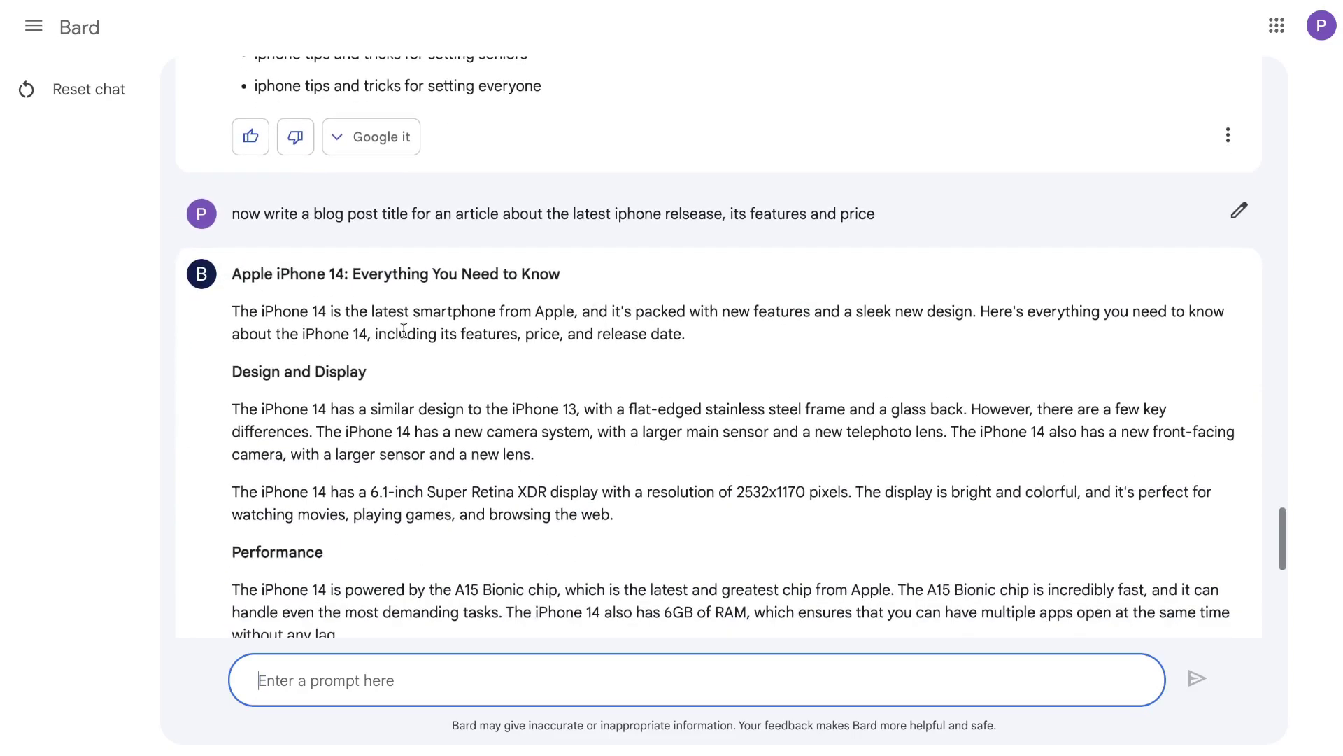
scroll(402, 330, "down", 10)
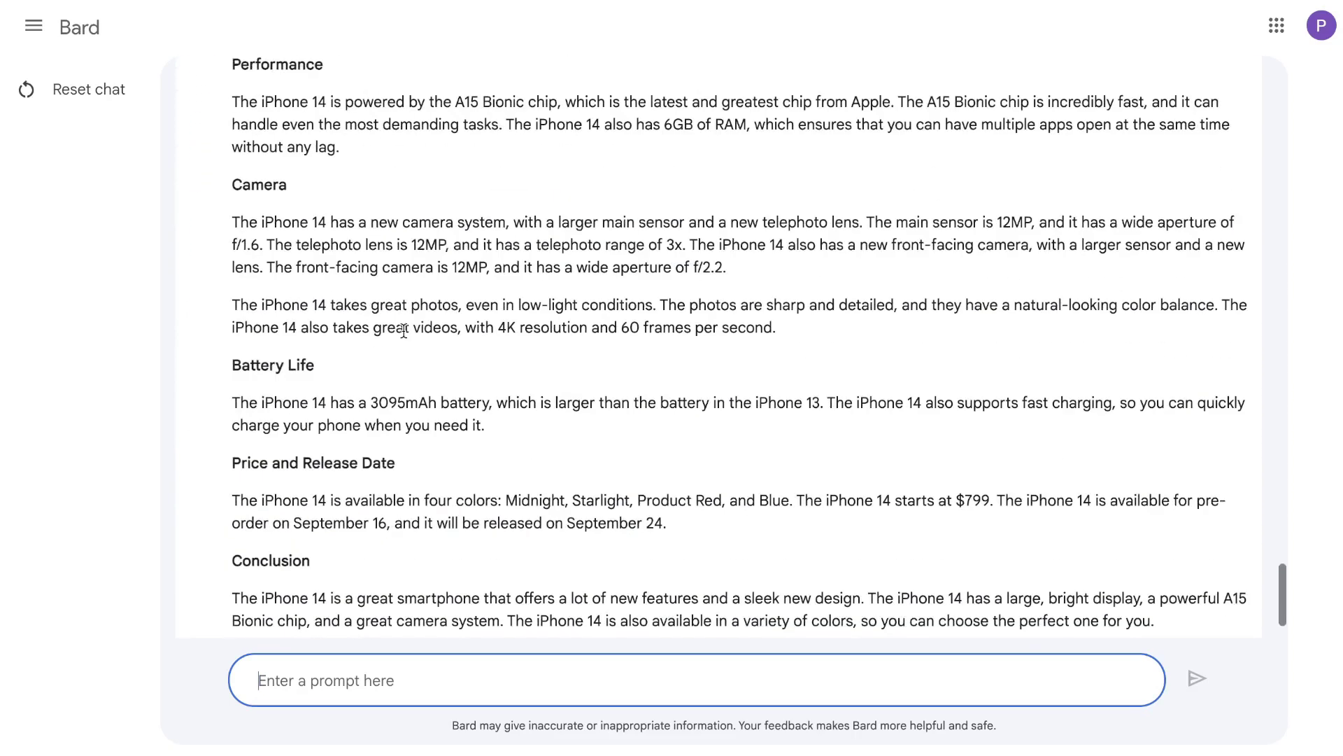
scroll(404, 330, "down", 2)
scroll(539, 372, "up", 10)
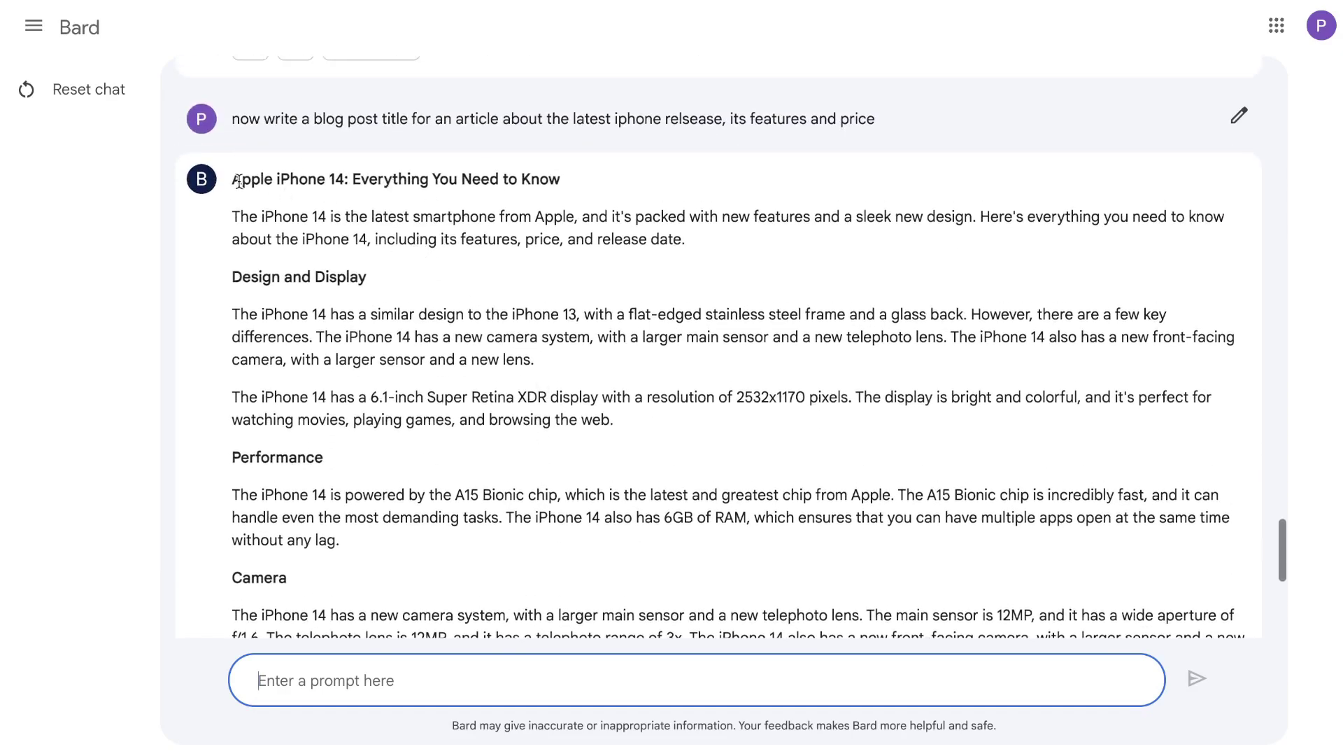
left_click_drag(233, 181, 502, 181)
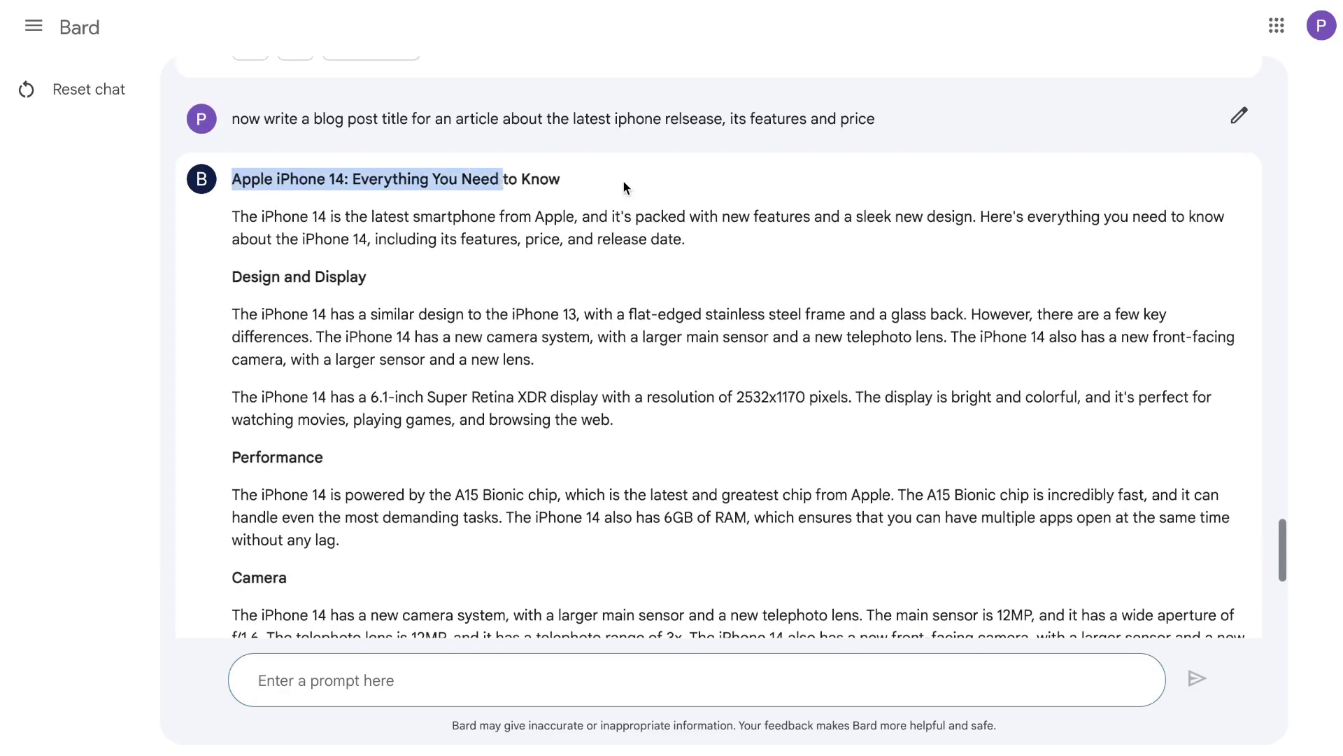
scroll(623, 179, "up", 1)
triple_click(574, 149)
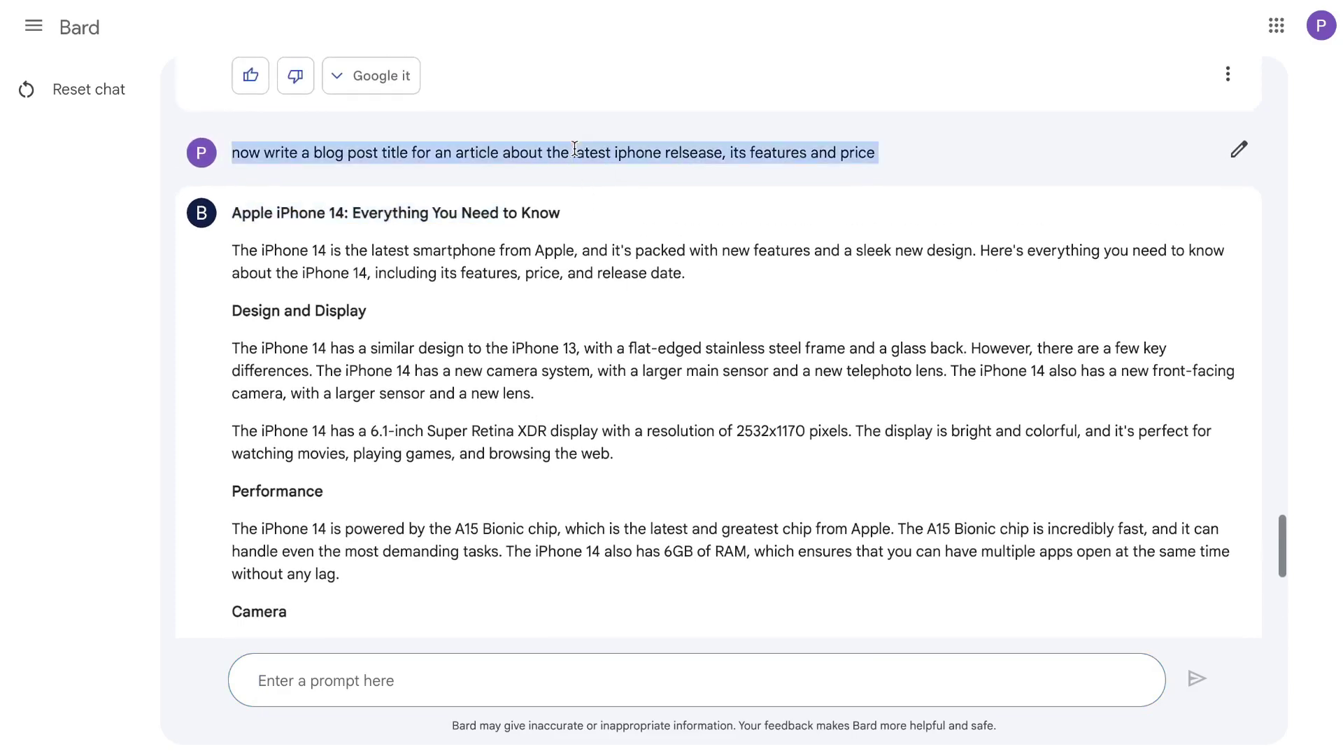
Step: Switch to the ChatGPT desktop and select its suggested blog post title
key("ctrl+Up")
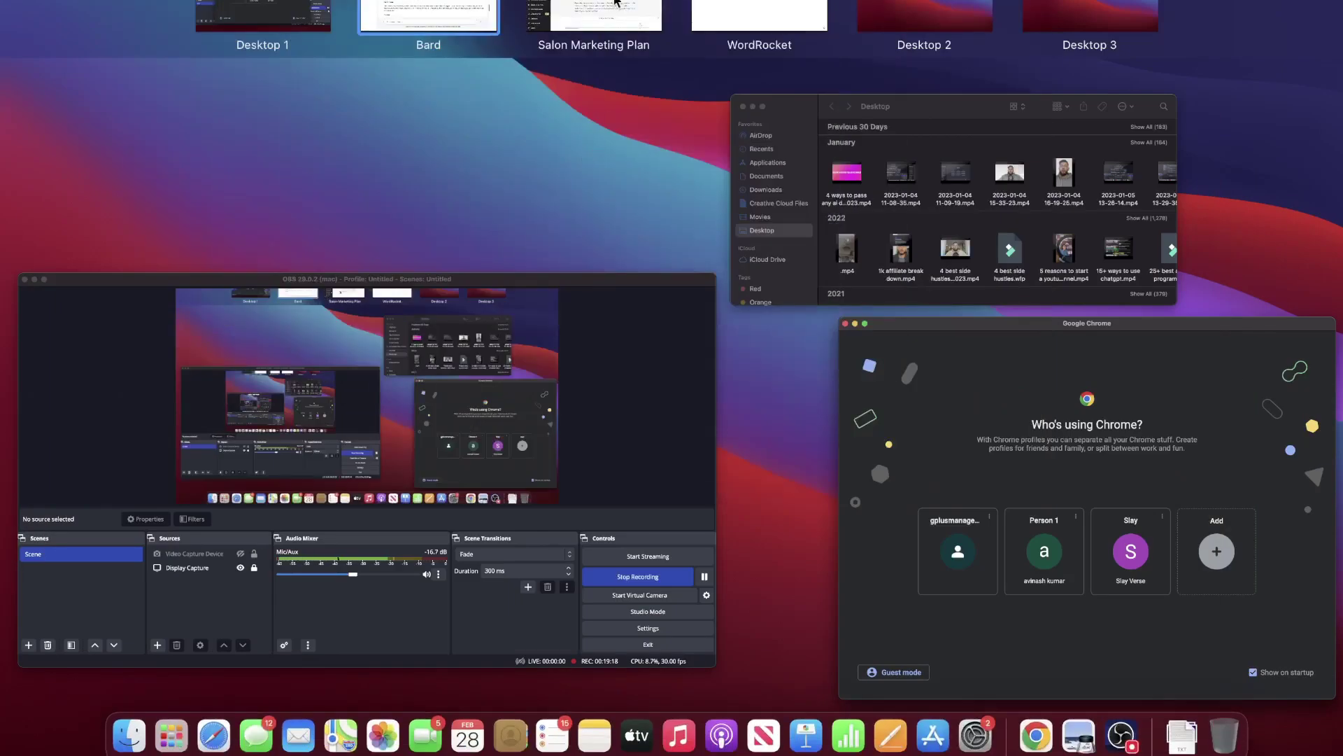
left_click(626, 2)
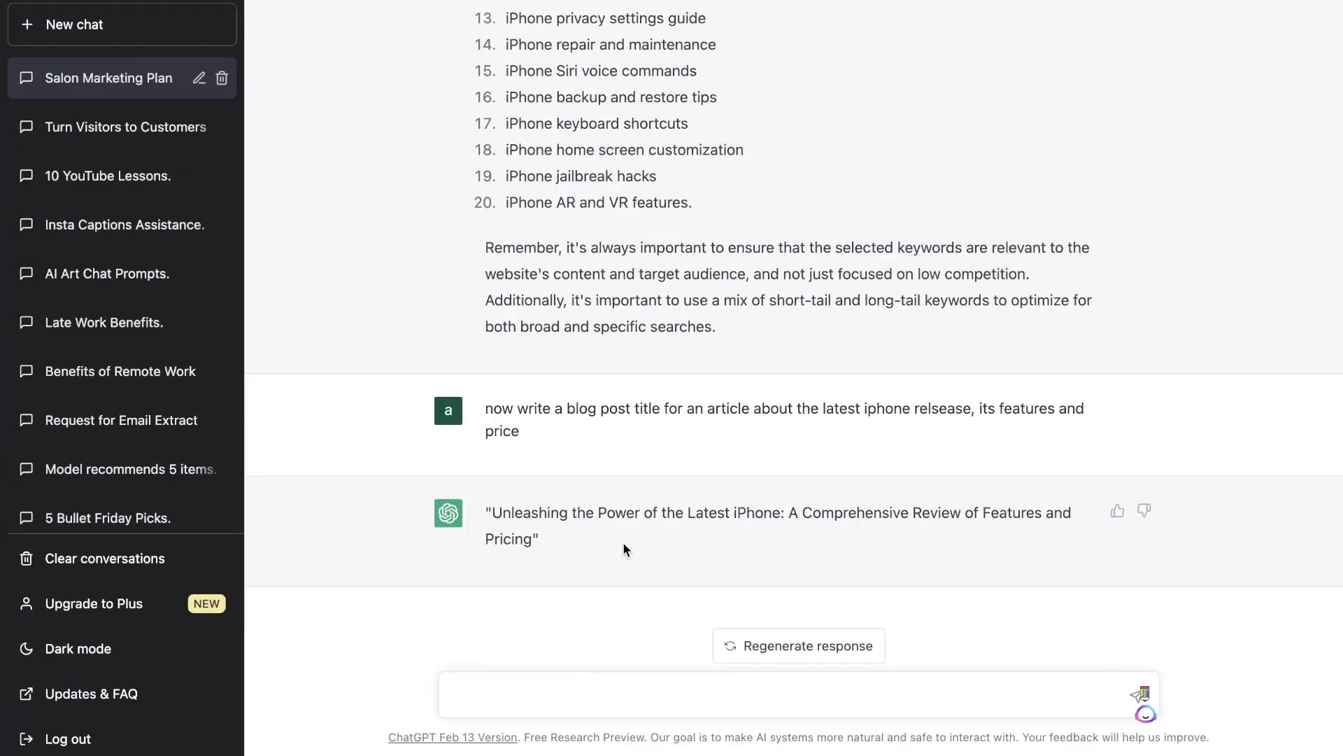
left_click_drag(623, 542, 493, 512)
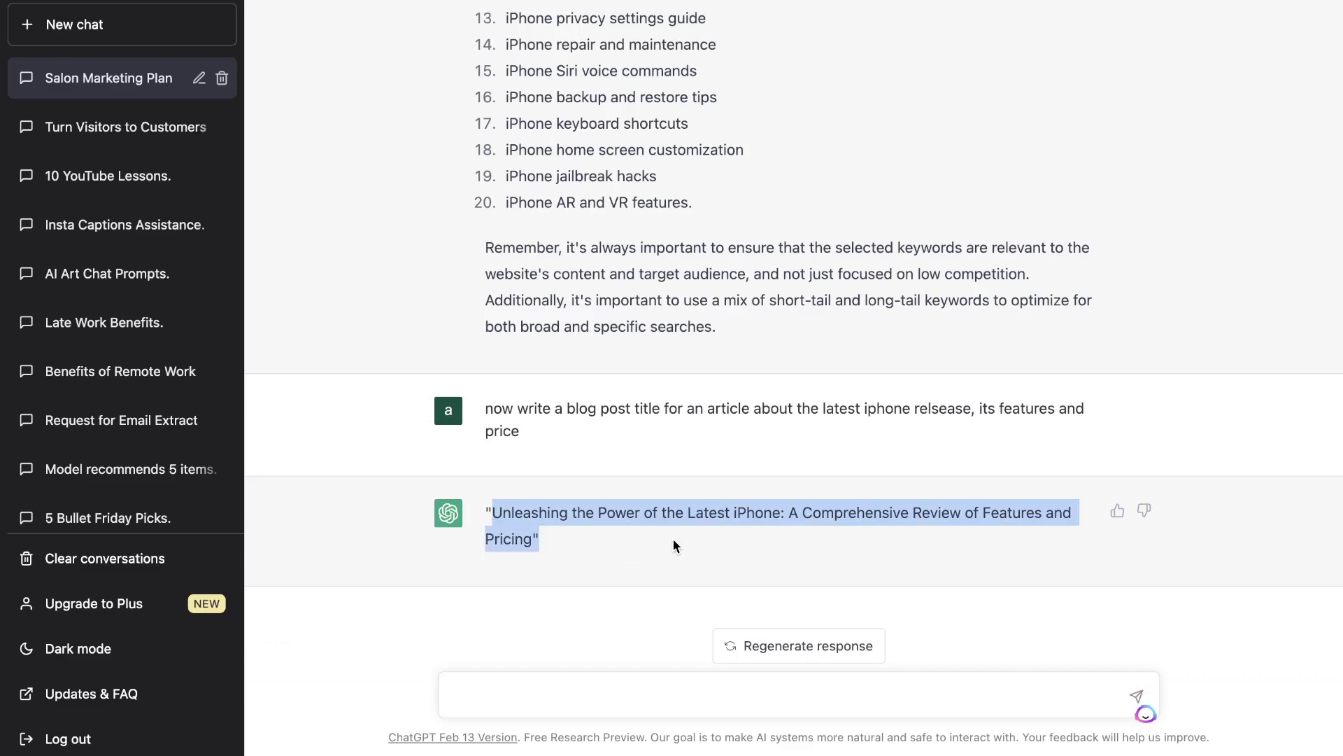
Step: Paste Bard's title 'Apple iPhone 14: Everything You Need to Know' into ChatGPT's message box
double_click(606, 407)
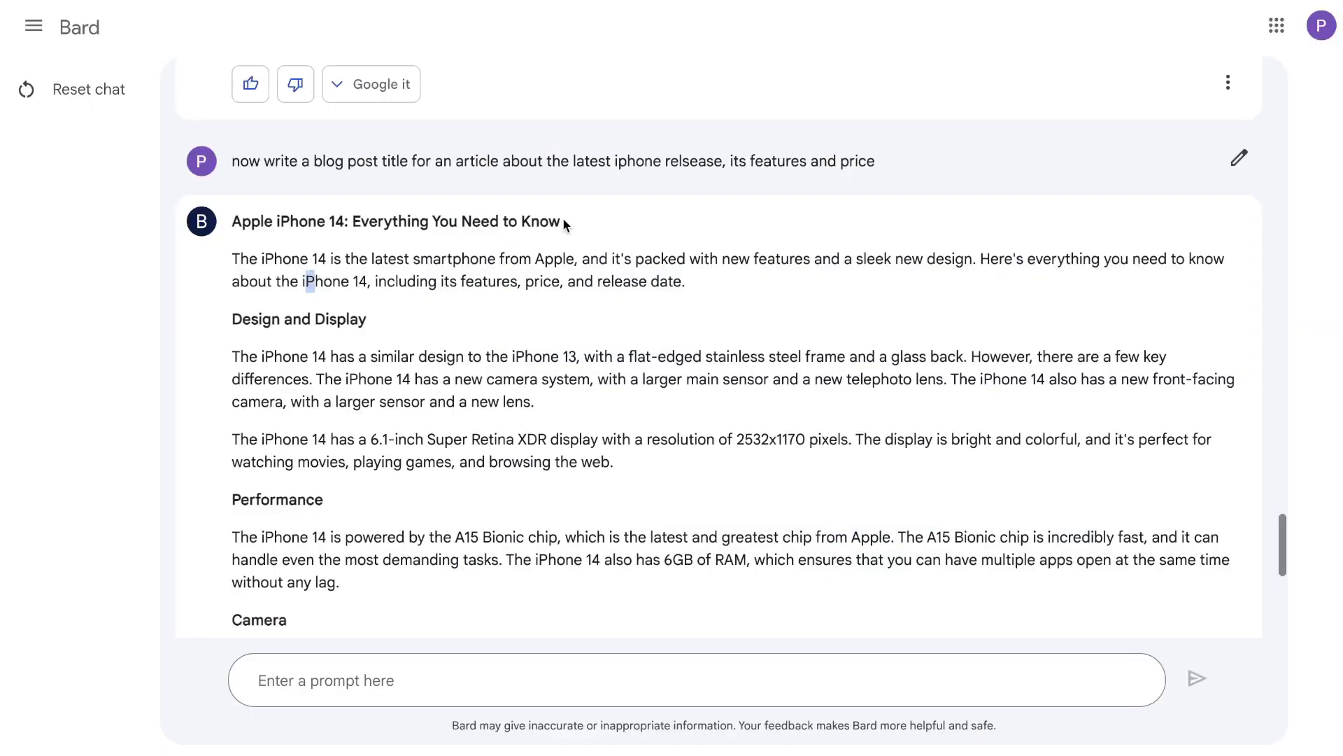
left_click_drag(567, 223, 231, 225)
key("super+c")
key("ctrl+Up")
left_click(598, 63)
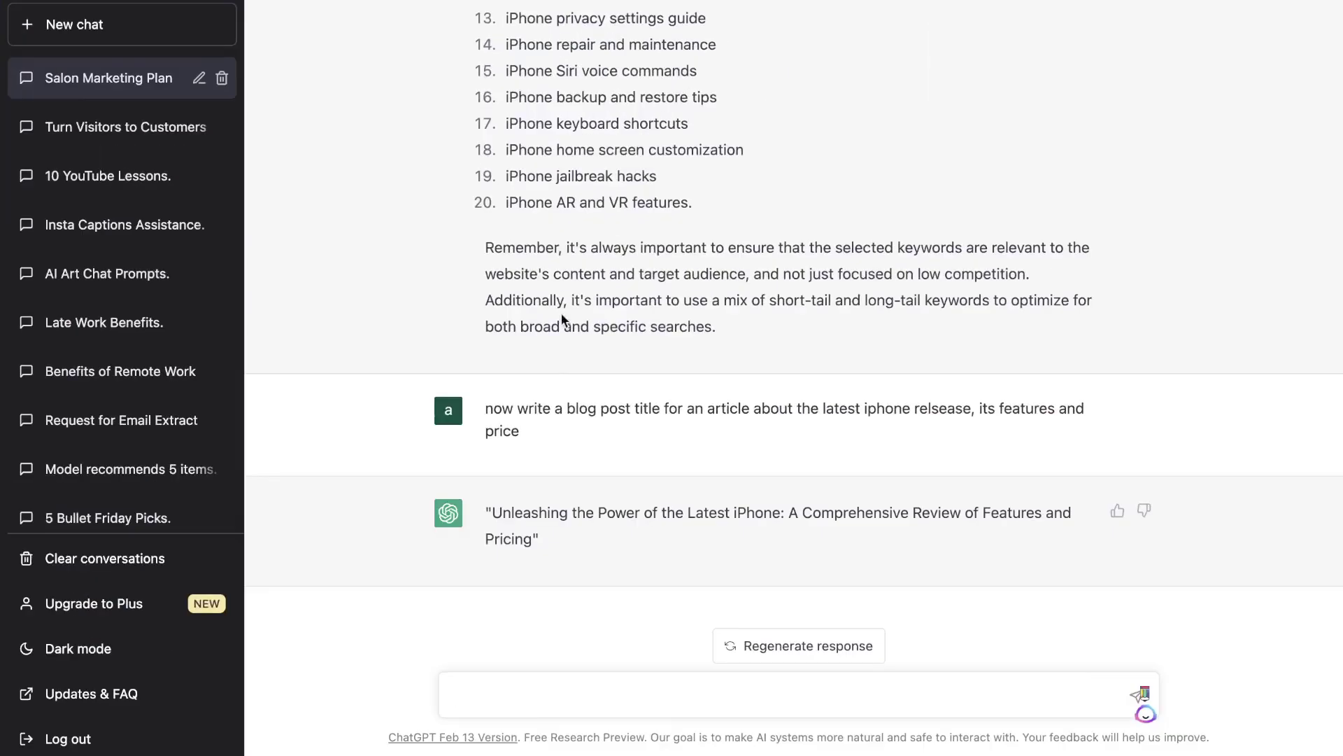
key("super+v")
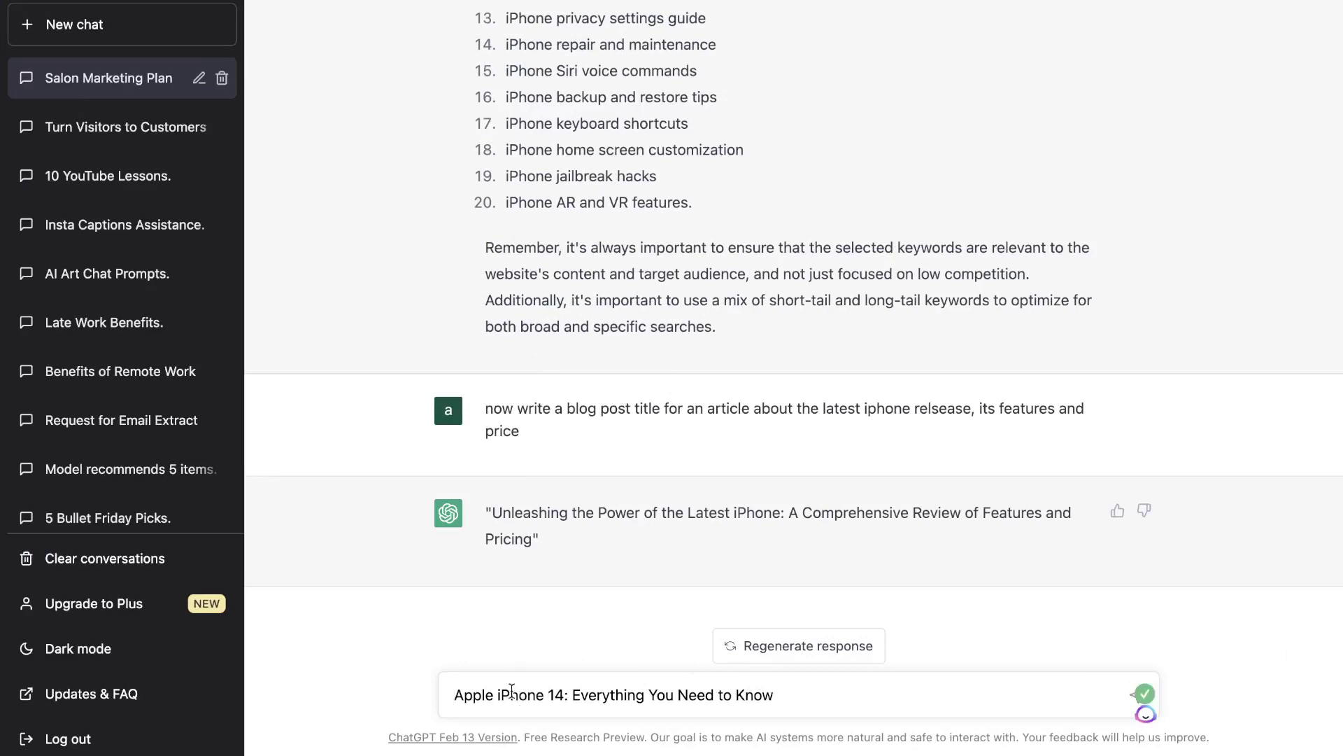
Step: Prefix 'write a blog post based on this title' and scroll through ChatGPT's post
type("write ")
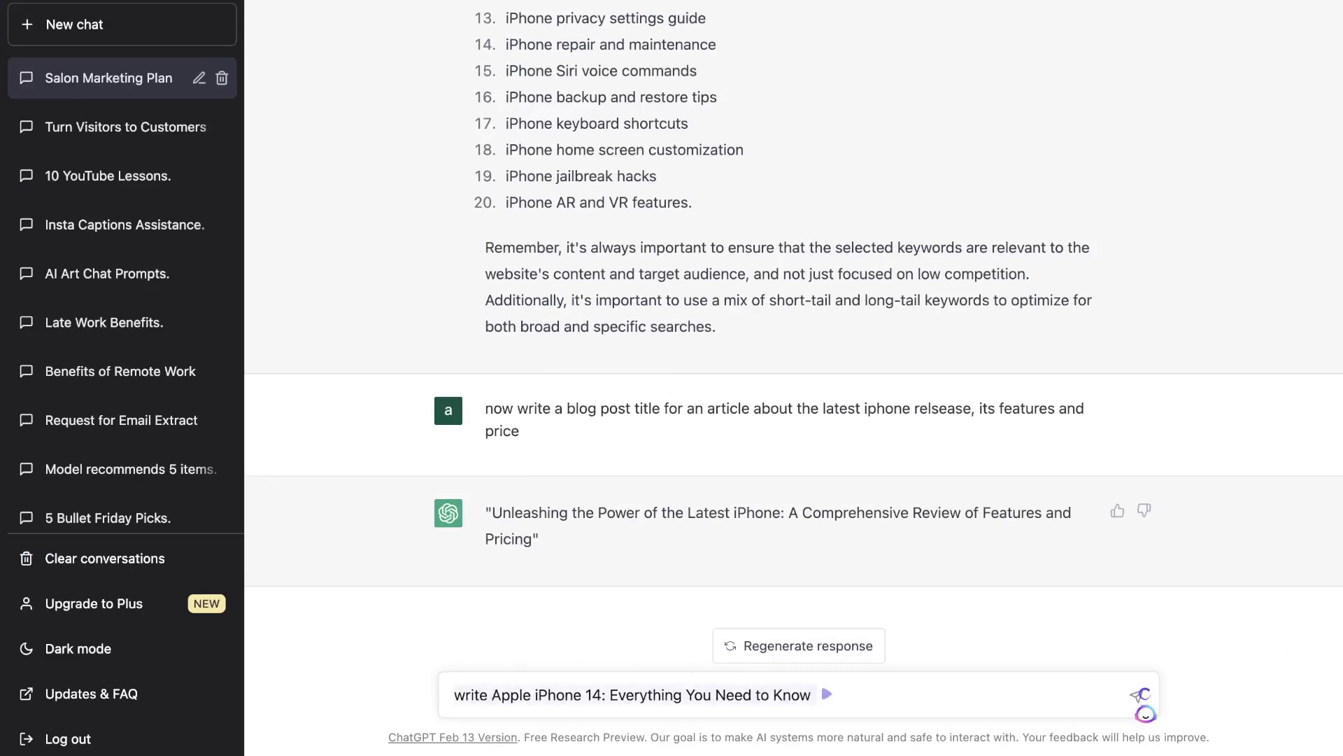
type("a blog p")
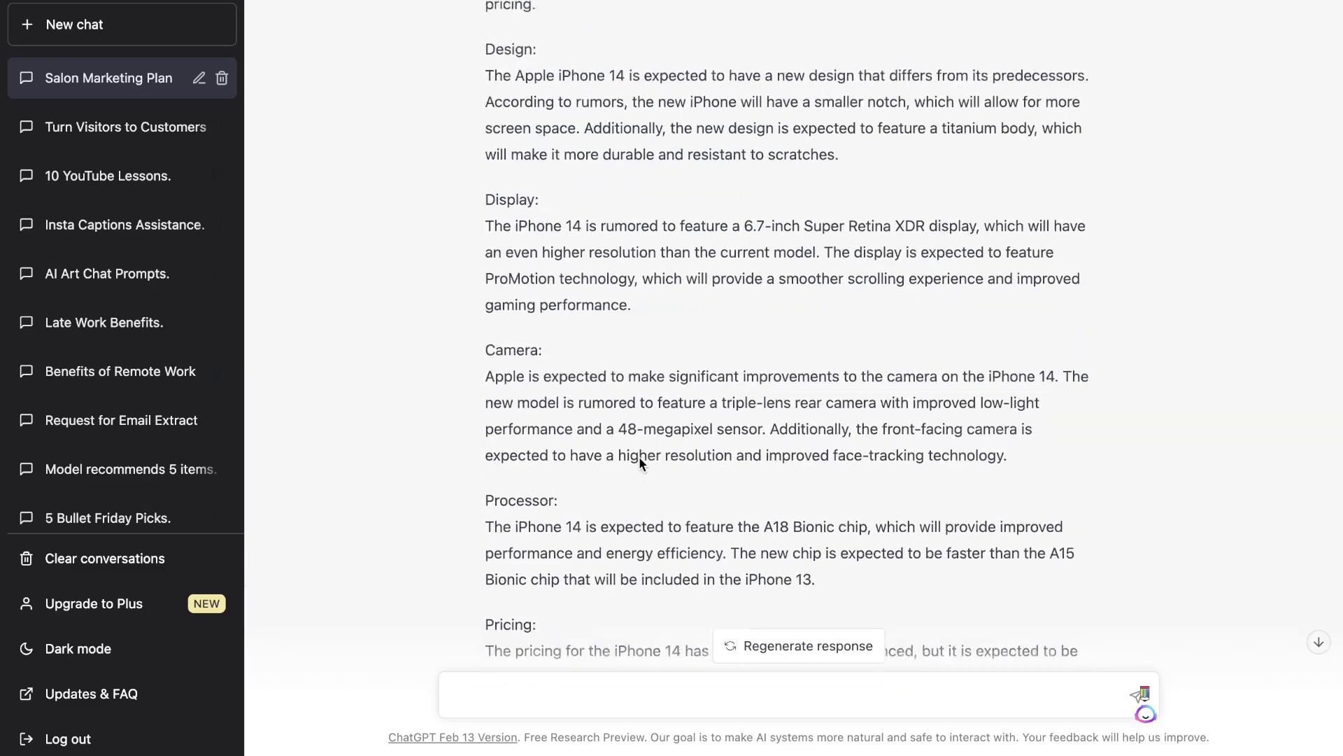
scroll(640, 456, "up", 8)
scroll(639, 456, "down", 3)
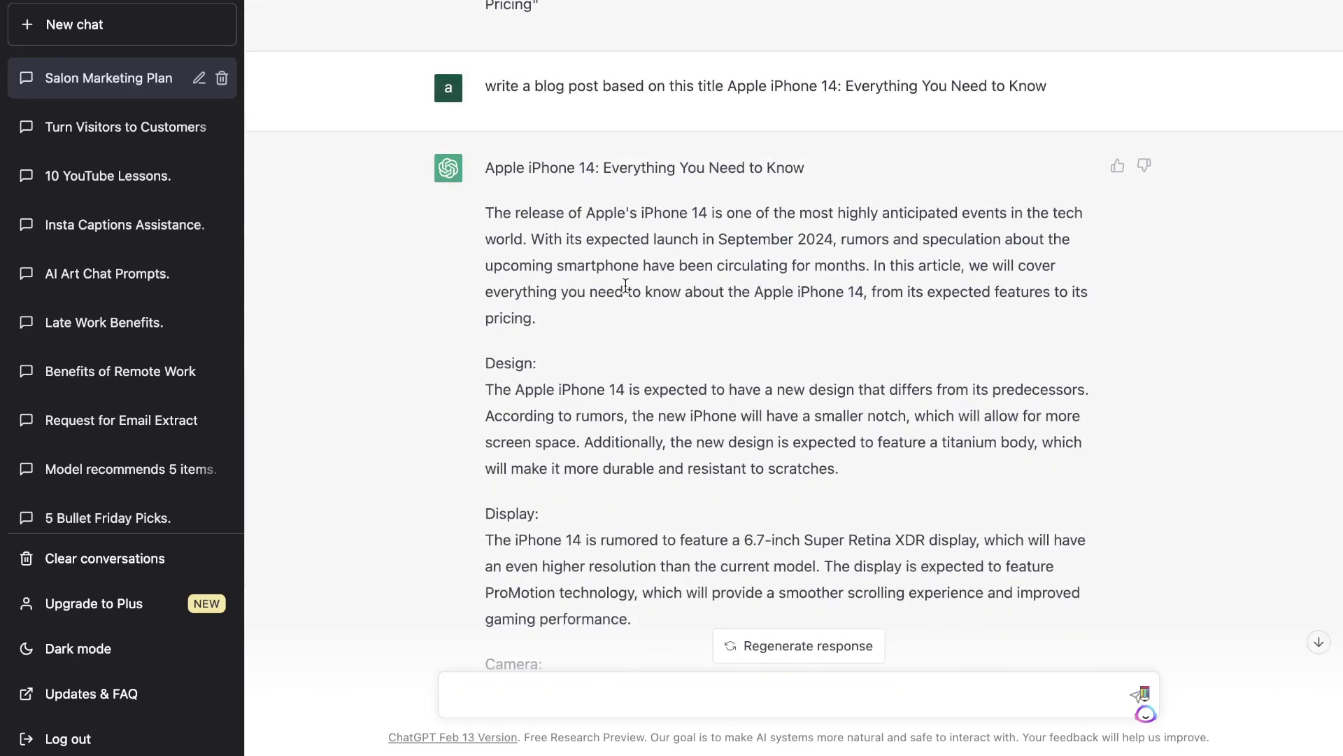
scroll(625, 286, "down", 3)
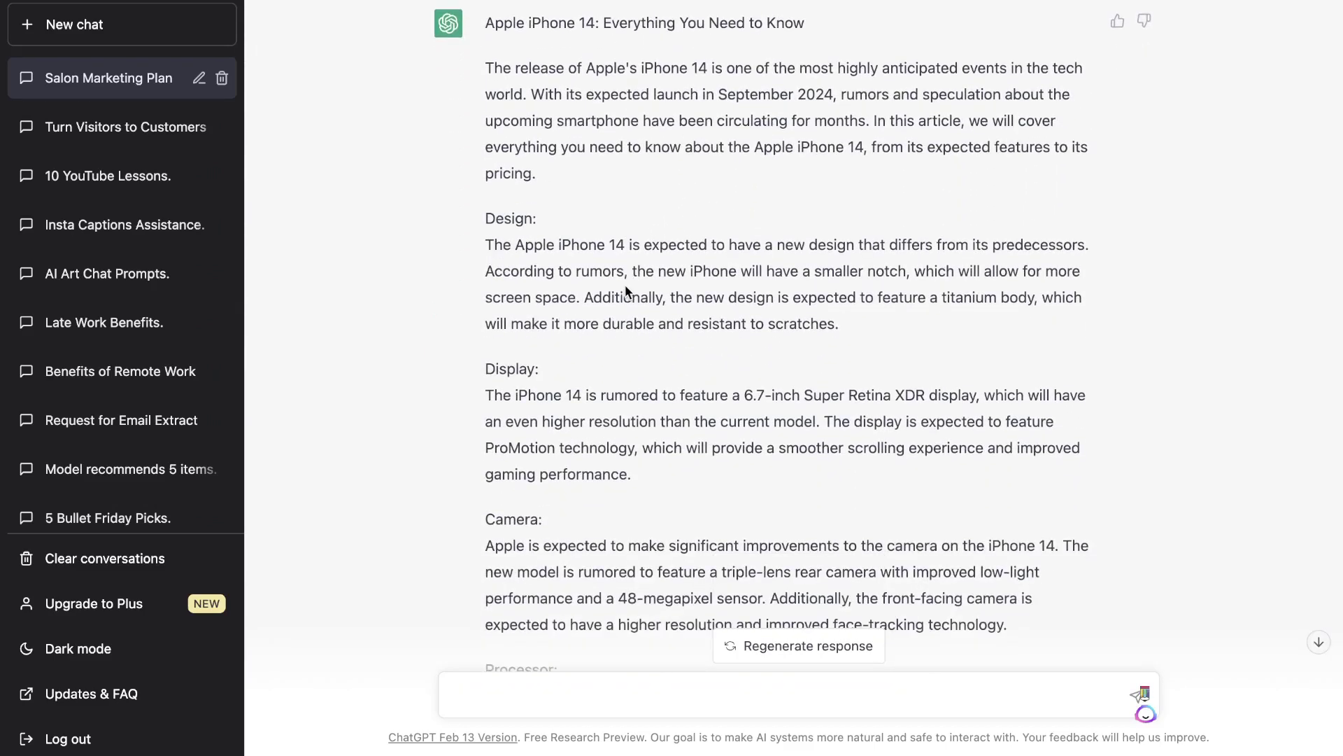
scroll(670, 301, "down", 4)
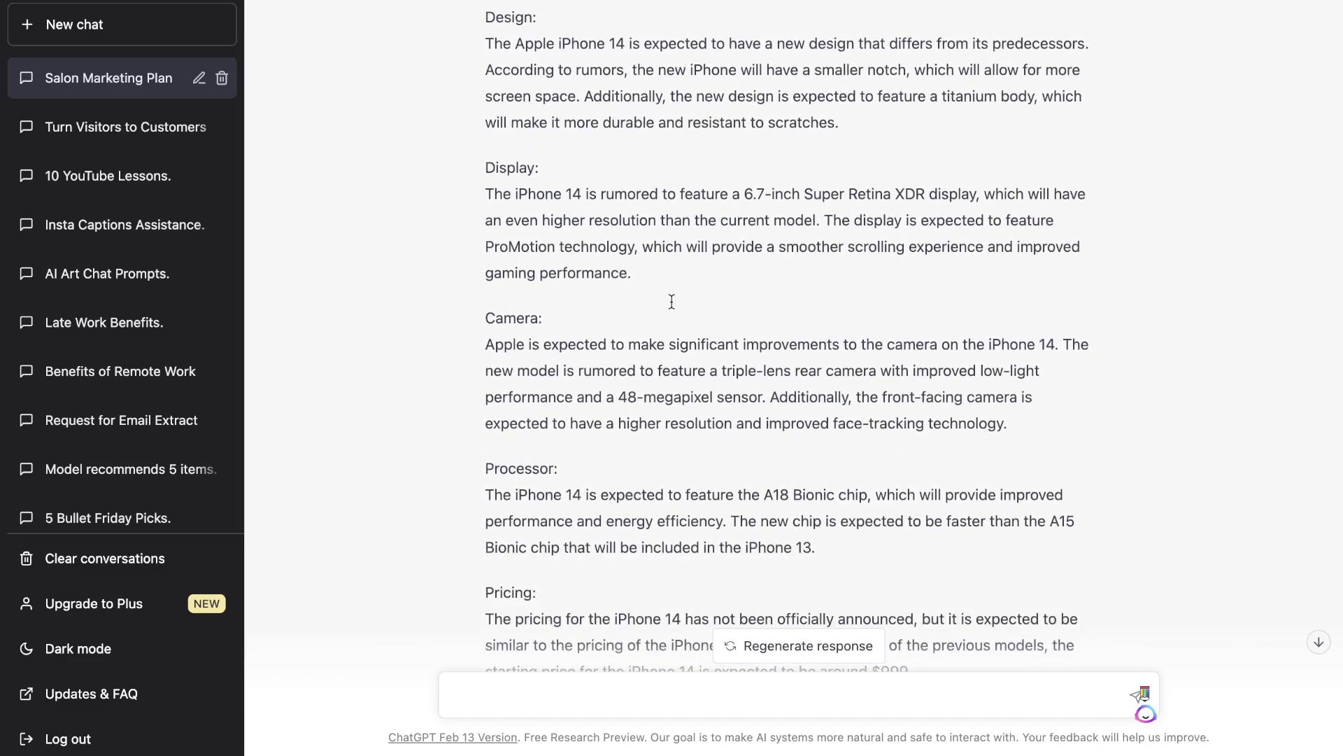
scroll(670, 301, "up", 4)
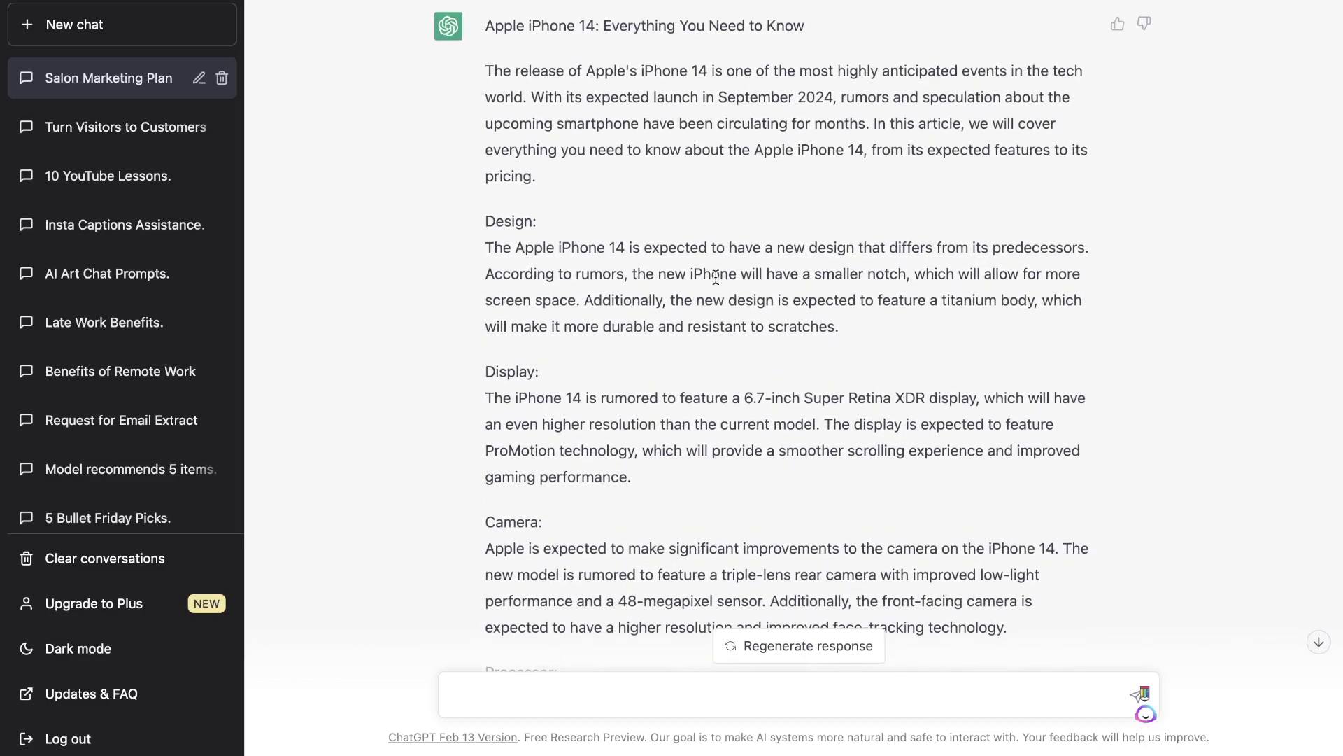
scroll(716, 277, "down", 1)
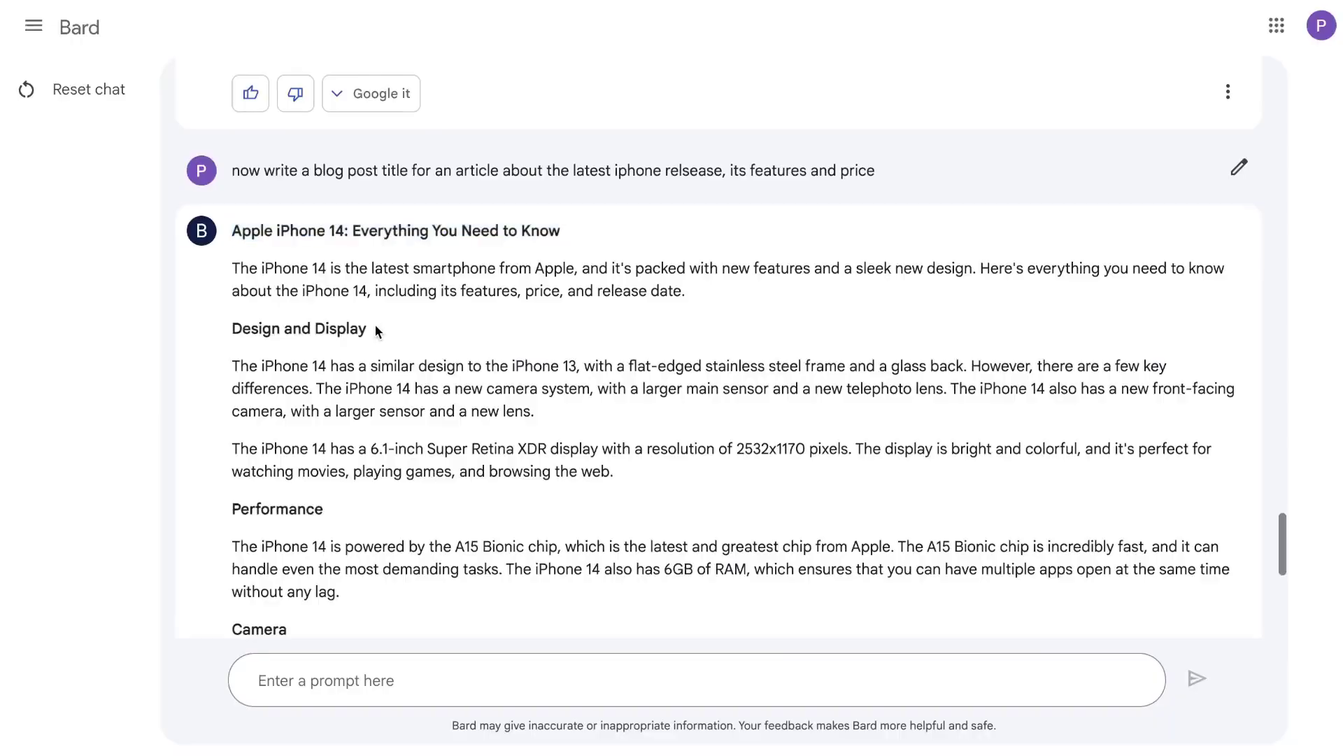
left_click_drag(370, 327, 241, 327)
Step: Select Bard's whole iPhone 14 post from the Conclusion up to the first paragraph
scroll(367, 409, "down", 1)
scroll(367, 409, "down", 1)
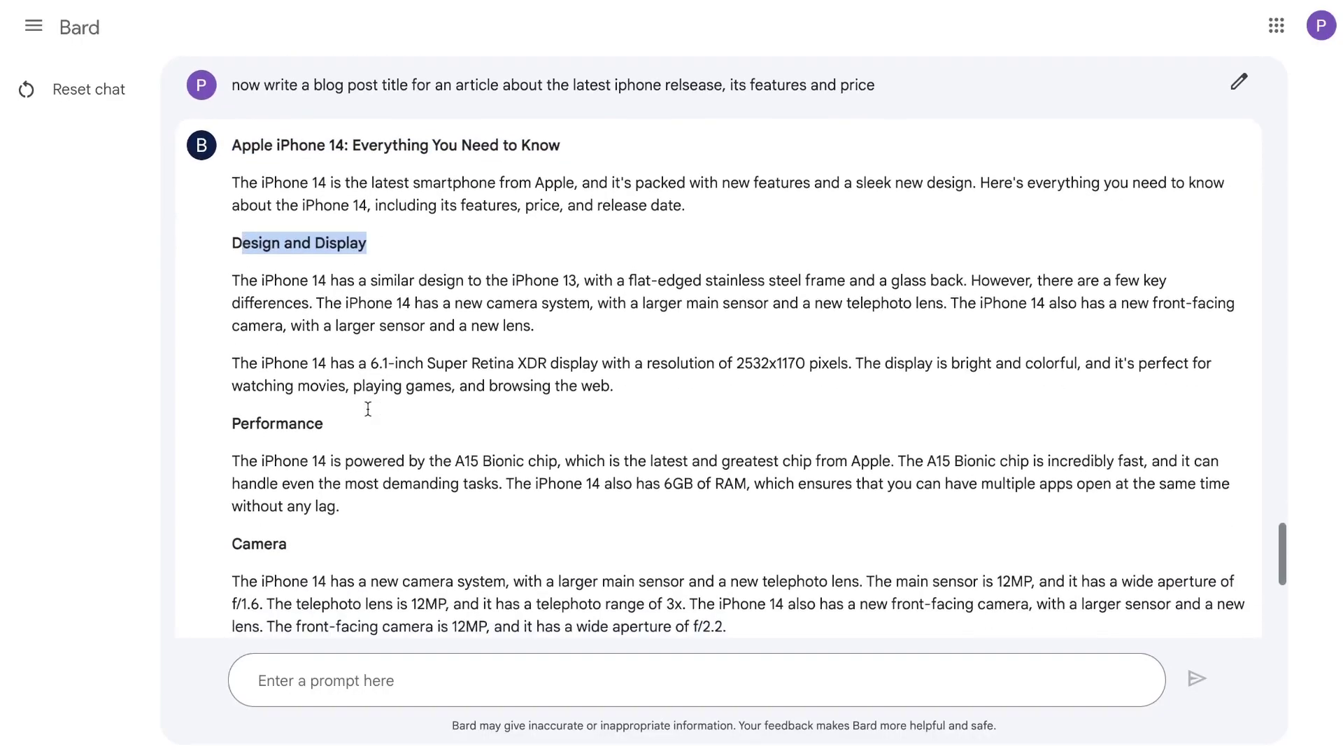
scroll(339, 435, "down", 4)
scroll(338, 438, "down", 1)
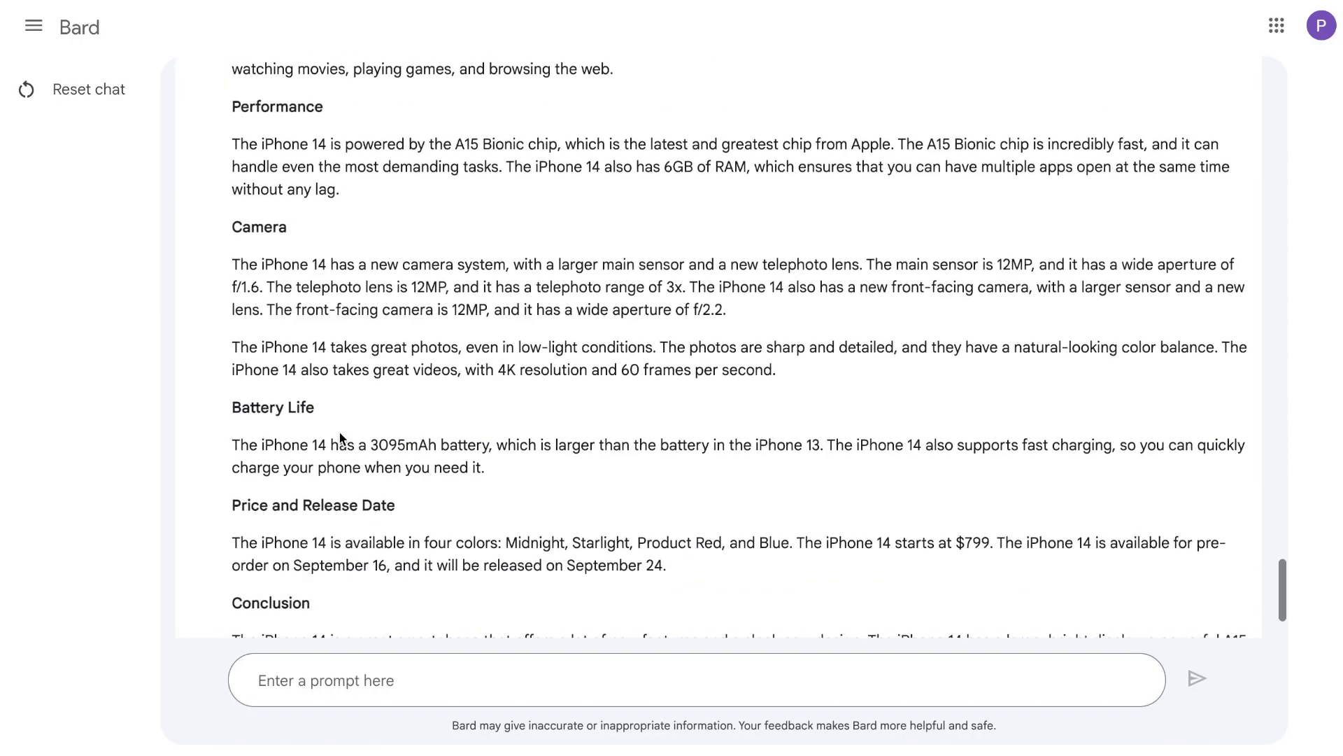
scroll(375, 471, "down", 1)
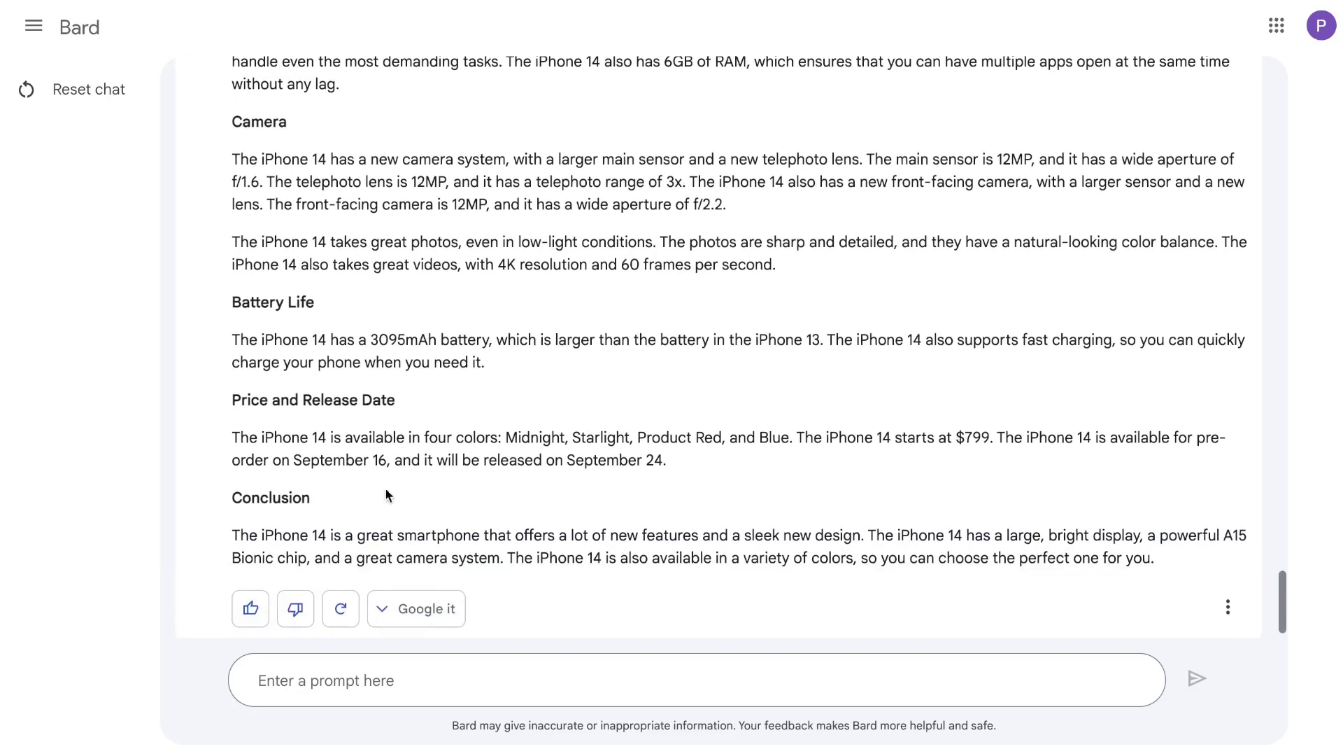
scroll(434, 477, "up", 2)
scroll(648, 433, "down", 2)
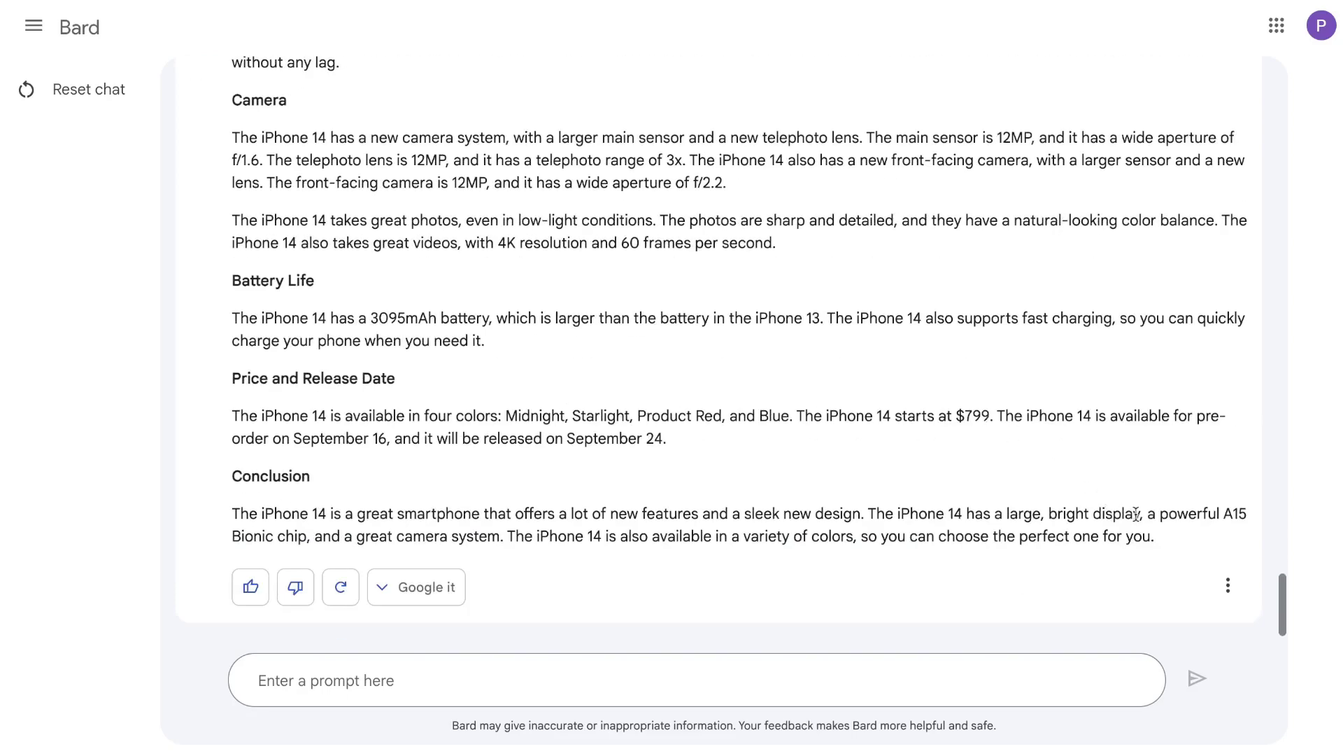
scroll(947, 375, "up", 3)
left_click_drag(1165, 543, 231, 202)
scroll(598, 363, "up", 3)
right_click(254, 207)
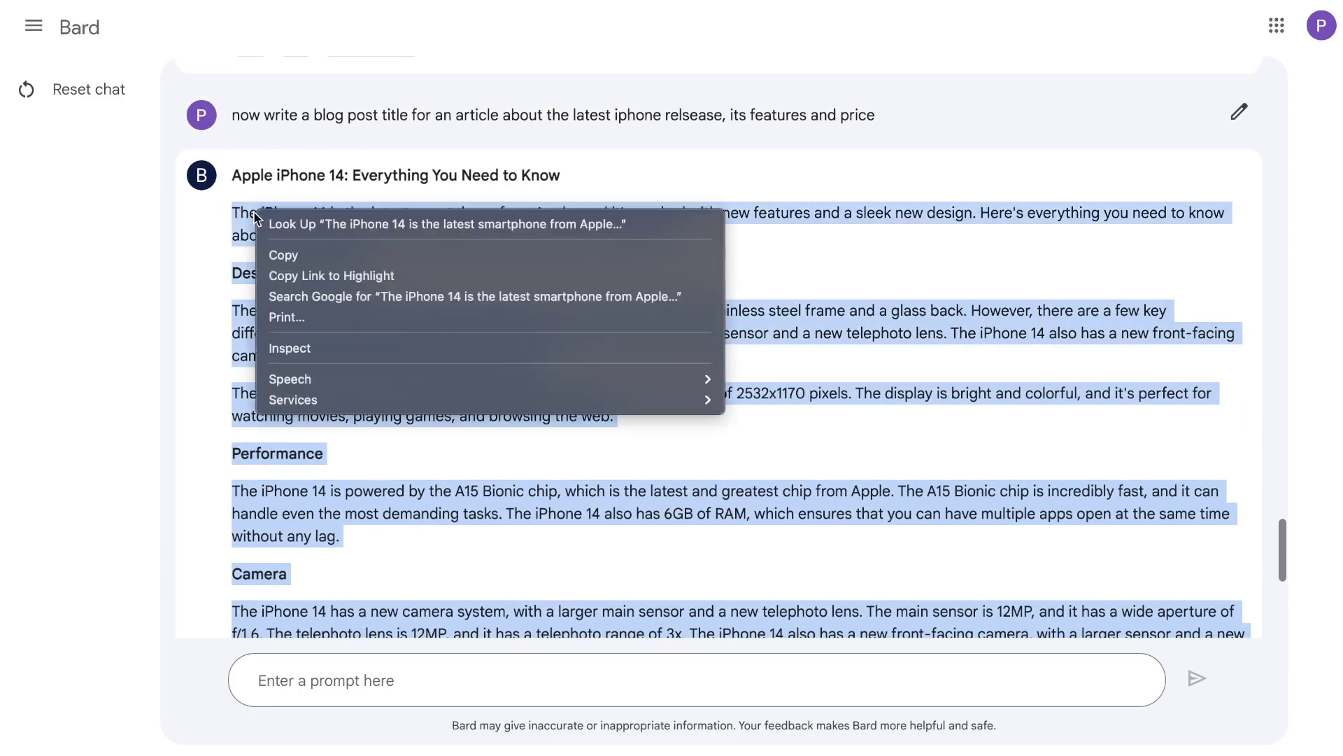
left_click(866, 292)
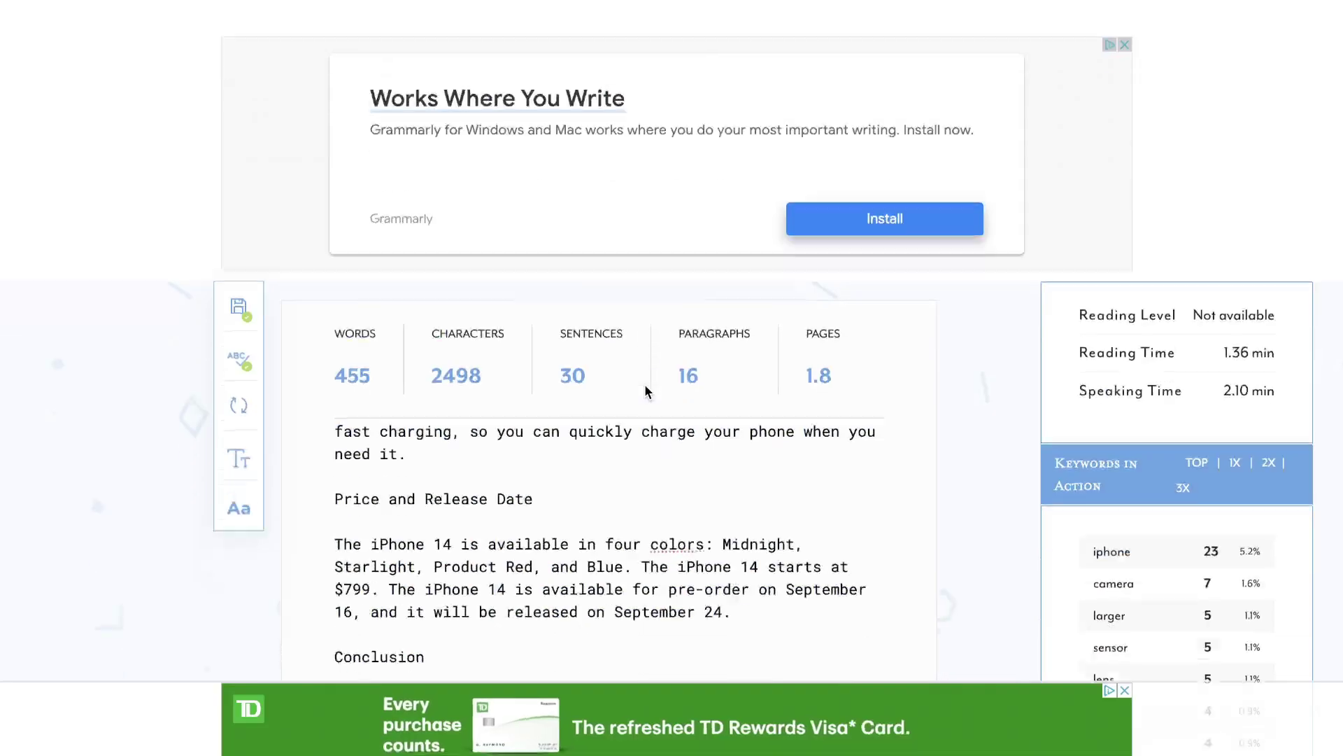
scroll(644, 389, "down", 3)
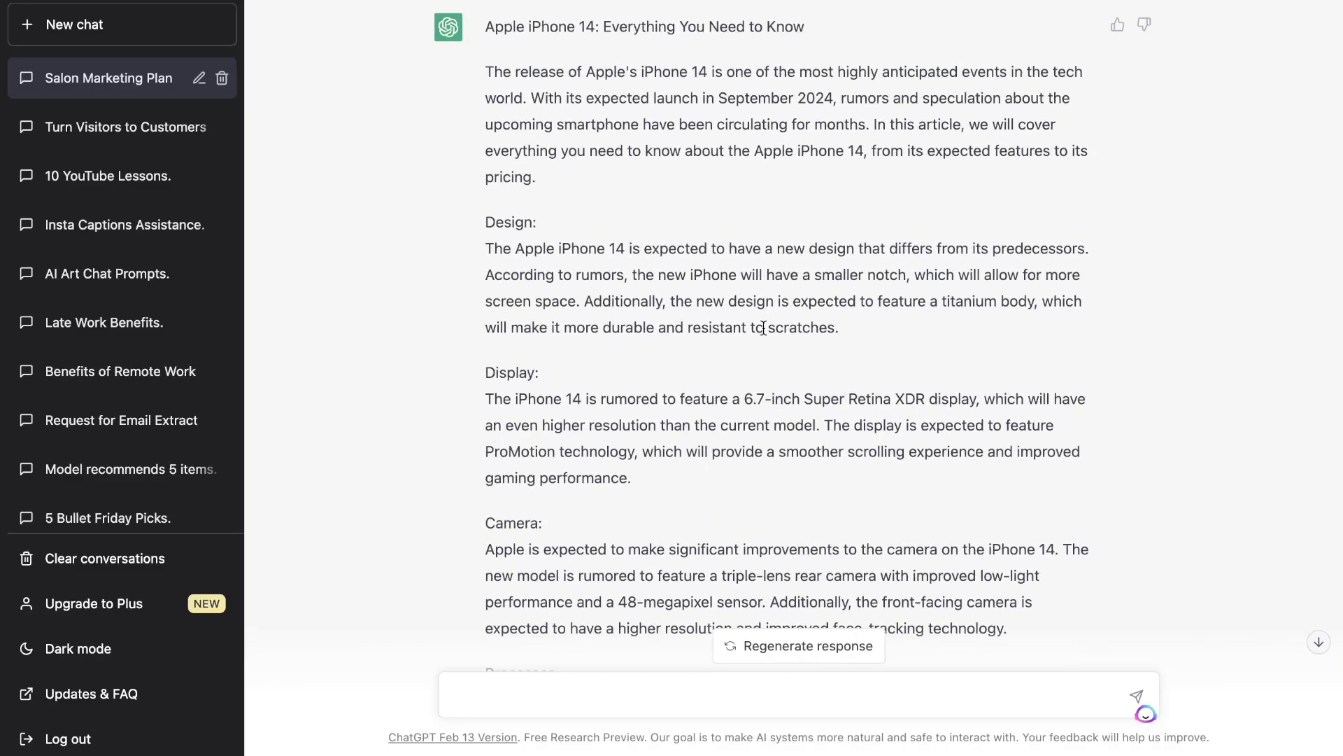
scroll(763, 326, "up", 2)
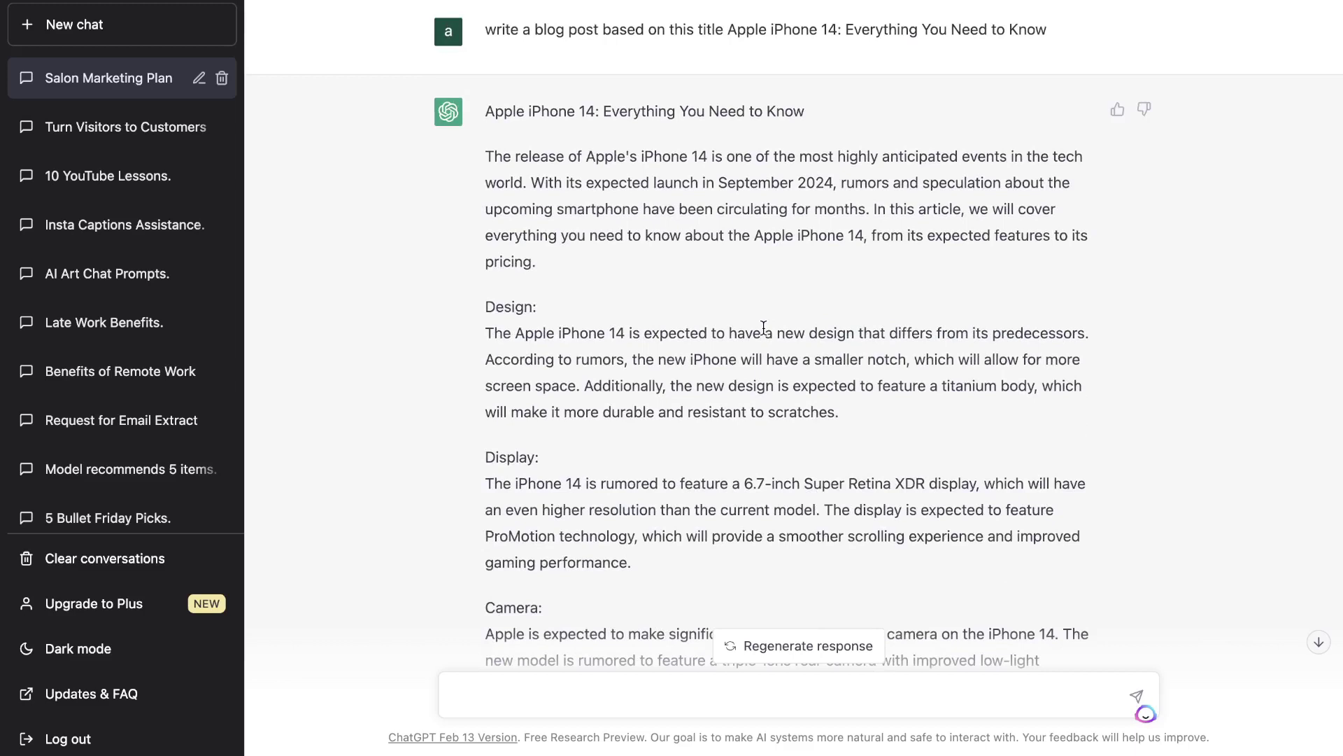
Step: Scroll Bard's chat past the iPhone 14 post's display resolution detail to the PHP plugin reply
scroll(764, 326, "down", 1)
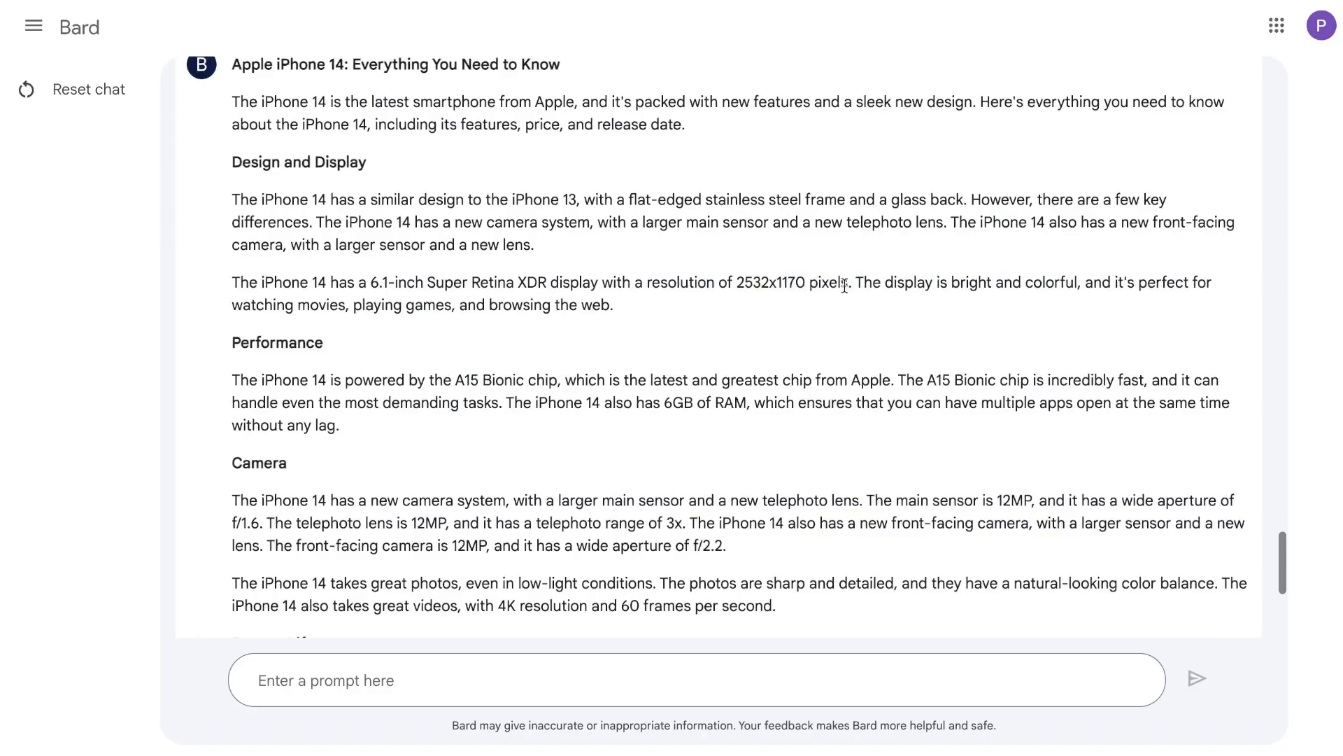
left_click_drag(849, 282, 470, 283)
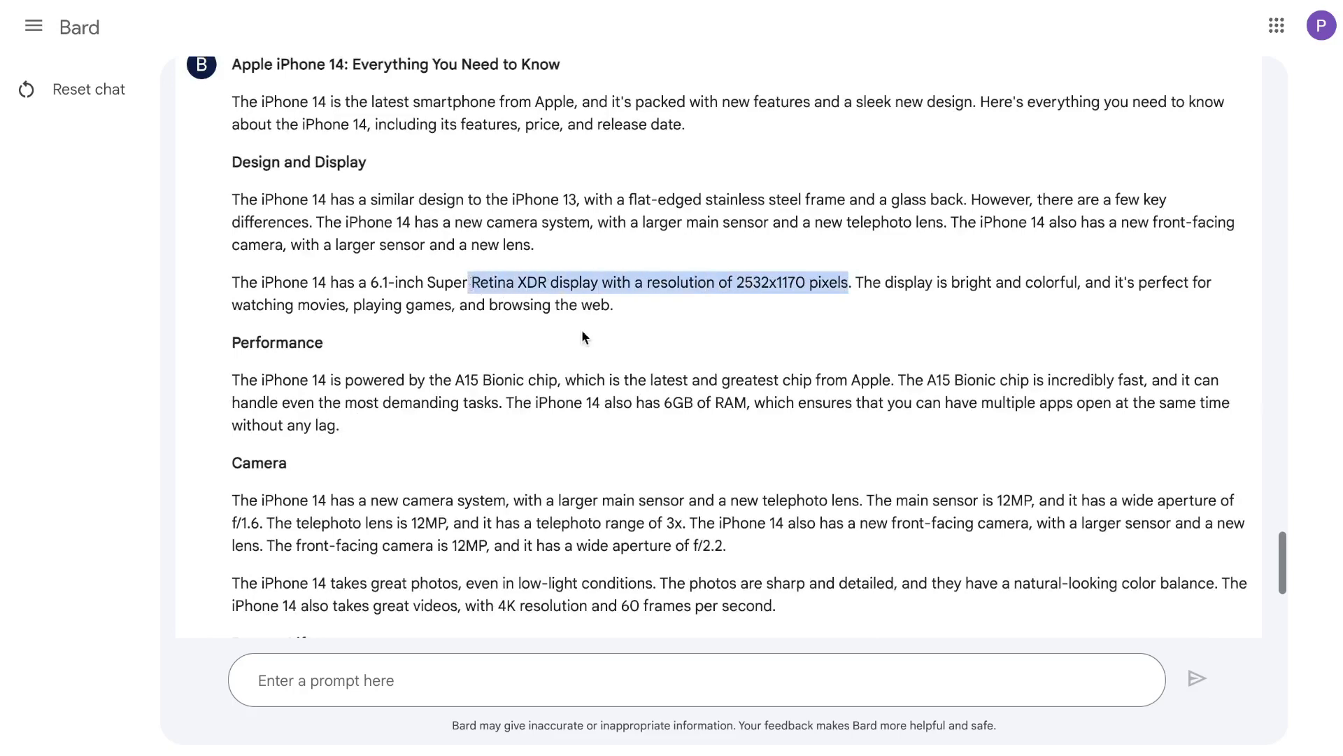
scroll(582, 330, "up", 4)
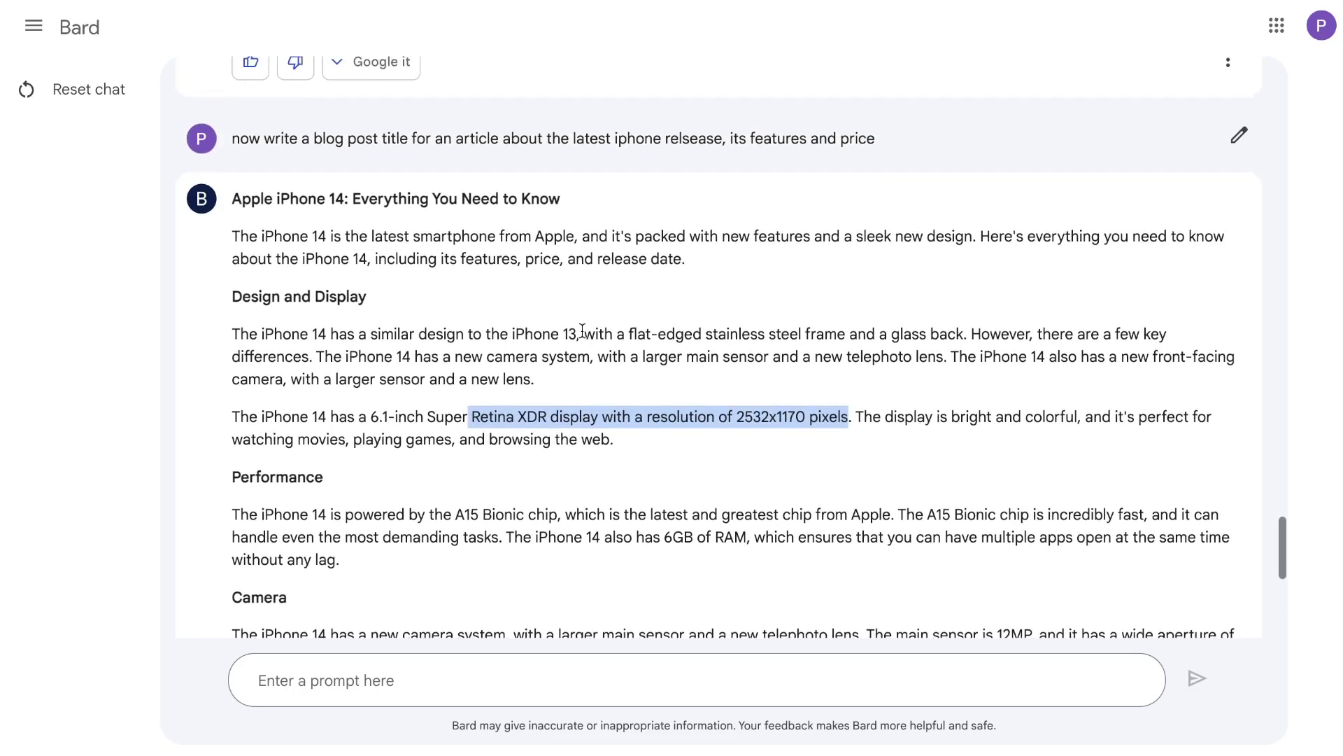
scroll(582, 329, "down", 3)
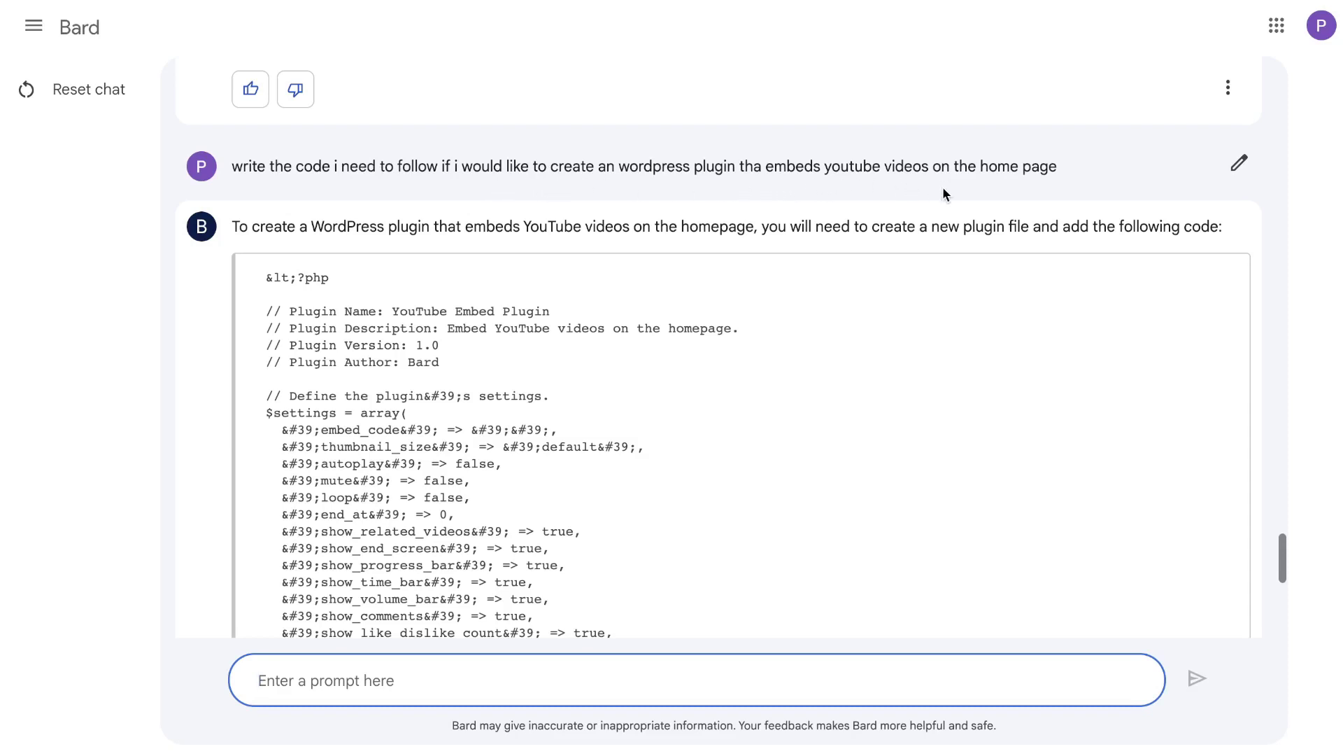
Step: Scroll up and down through Bard's PHP code for the YouTube-embed WordPress plugin
scroll(943, 194, "down", 3)
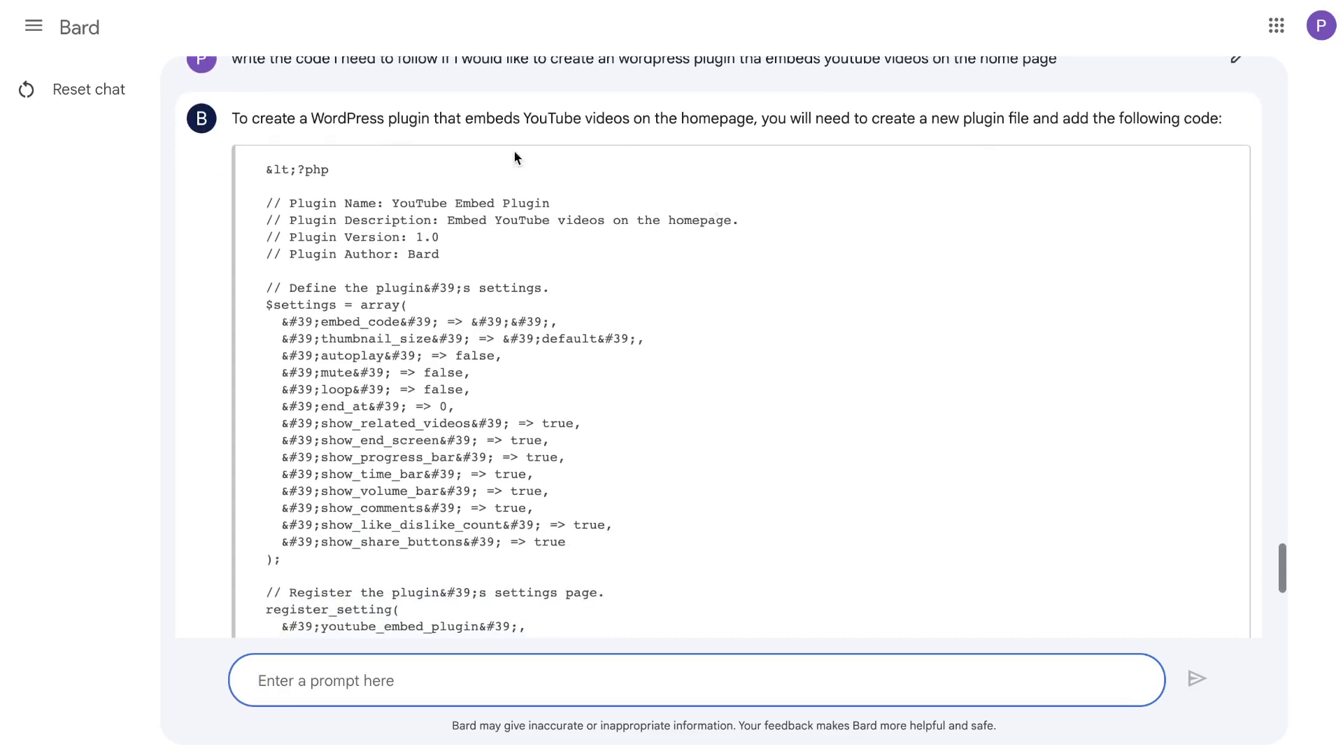
scroll(403, 210, "down", 5)
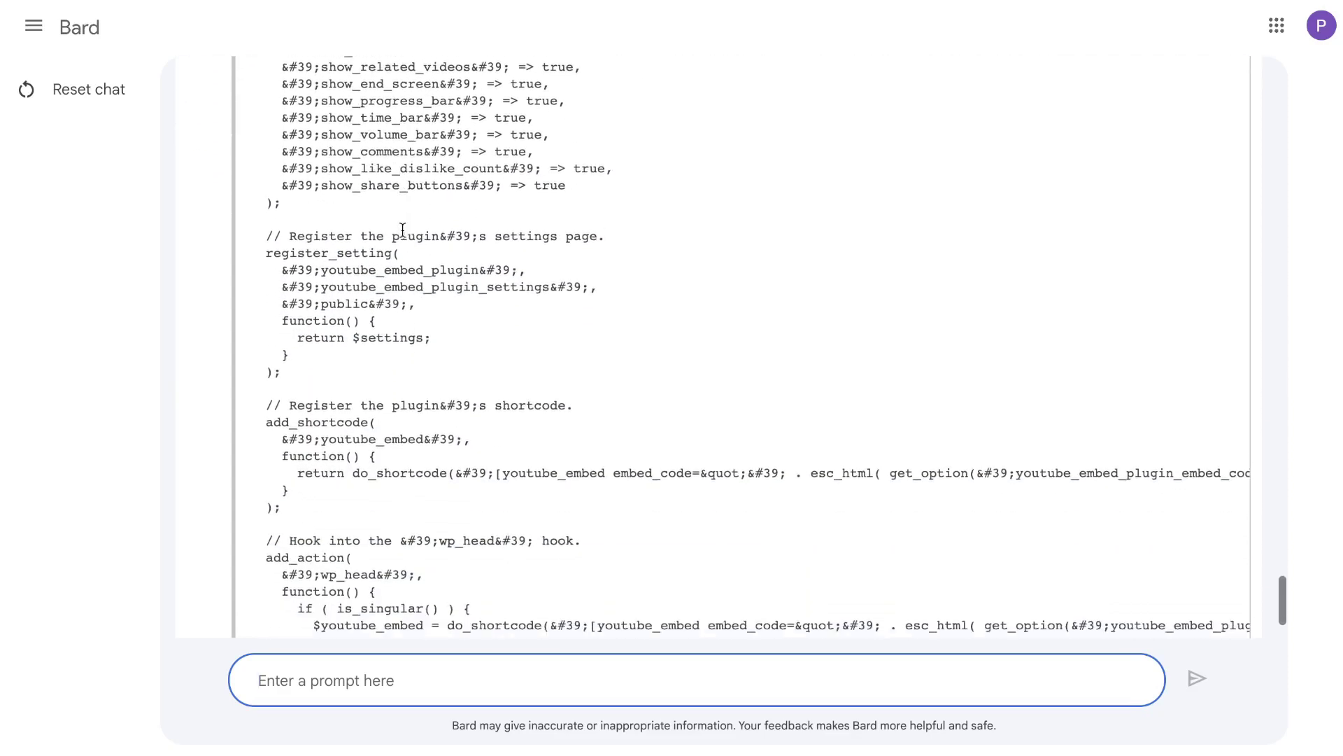
scroll(403, 230, "down", 2)
scroll(403, 241, "up", 6)
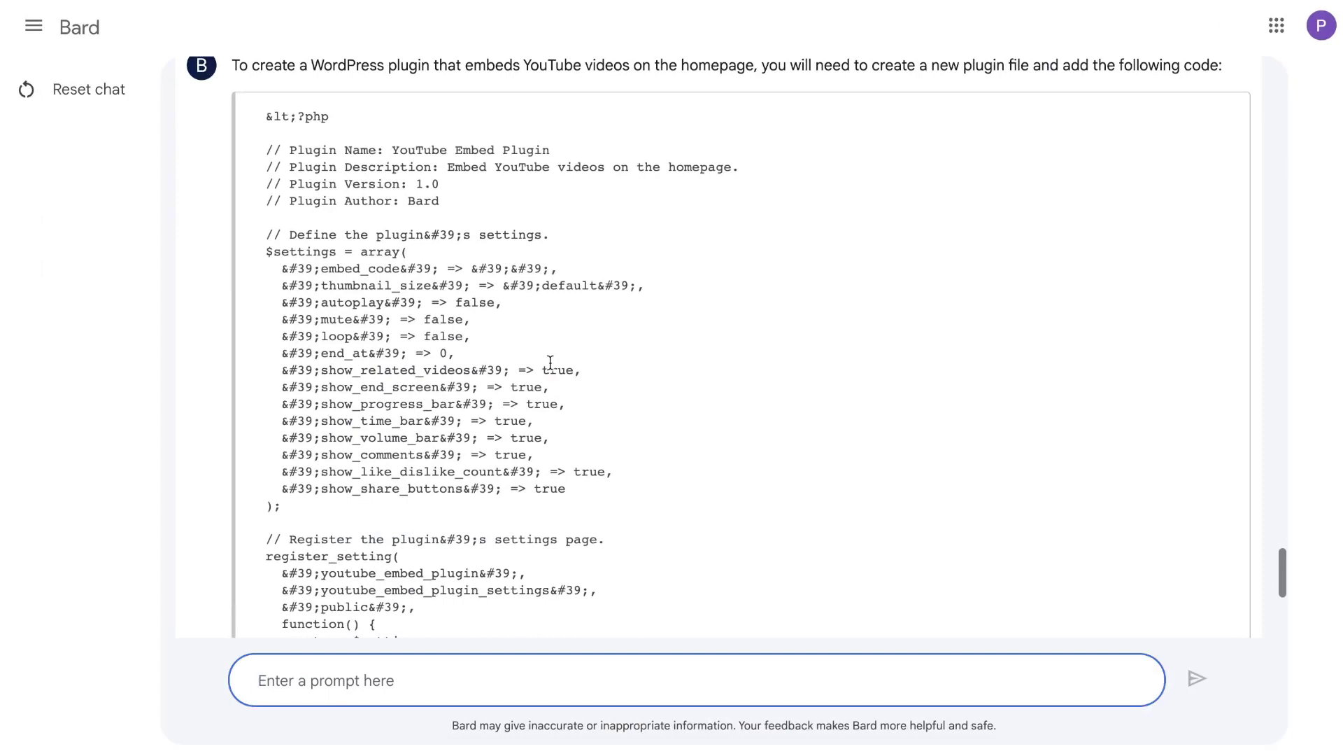
scroll(543, 428, "down", 1)
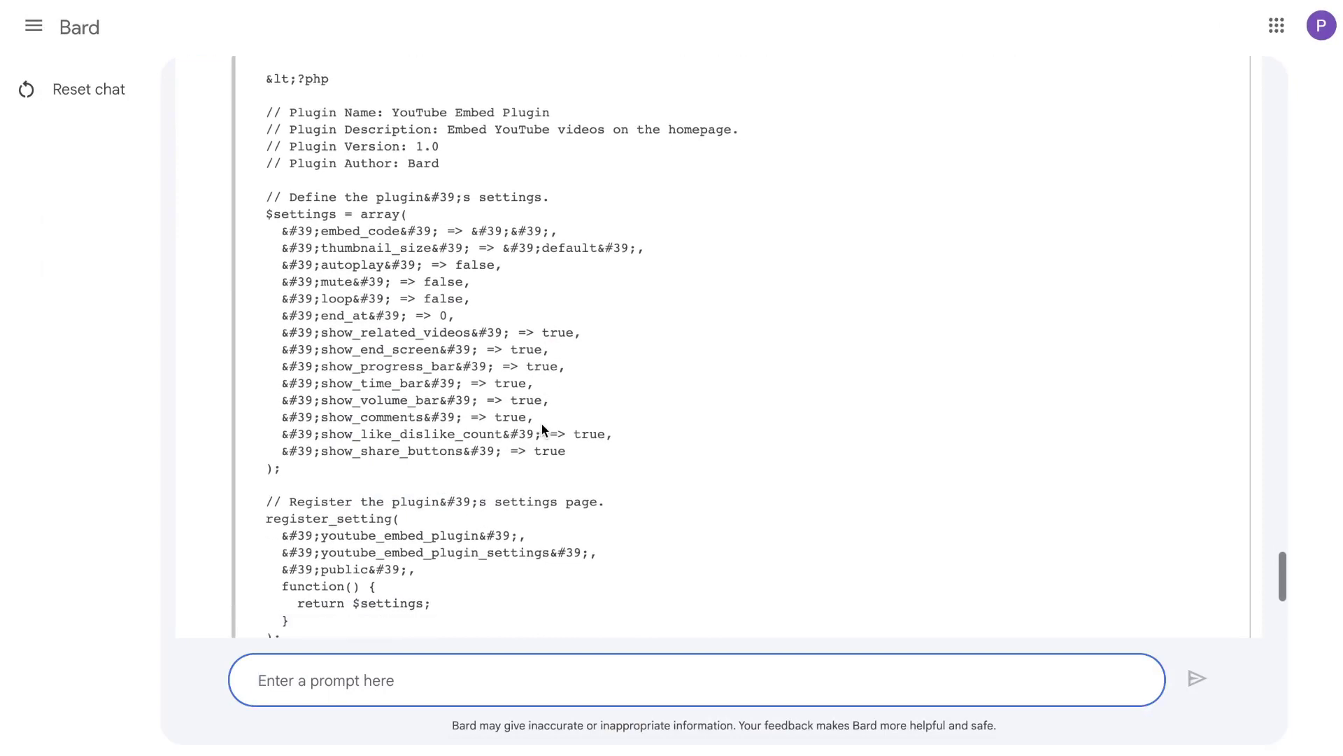
scroll(543, 428, "up", 4)
scroll(543, 428, "down", 1)
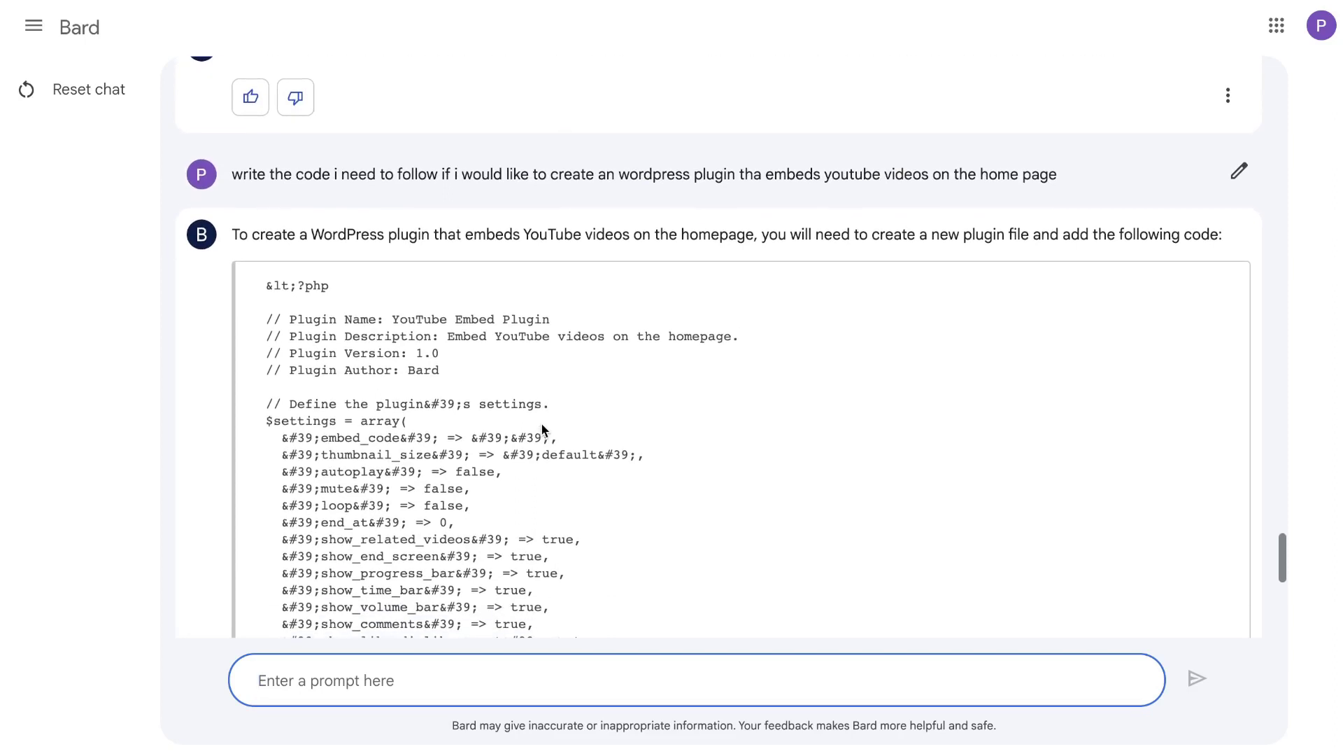
scroll(543, 428, "down", 1)
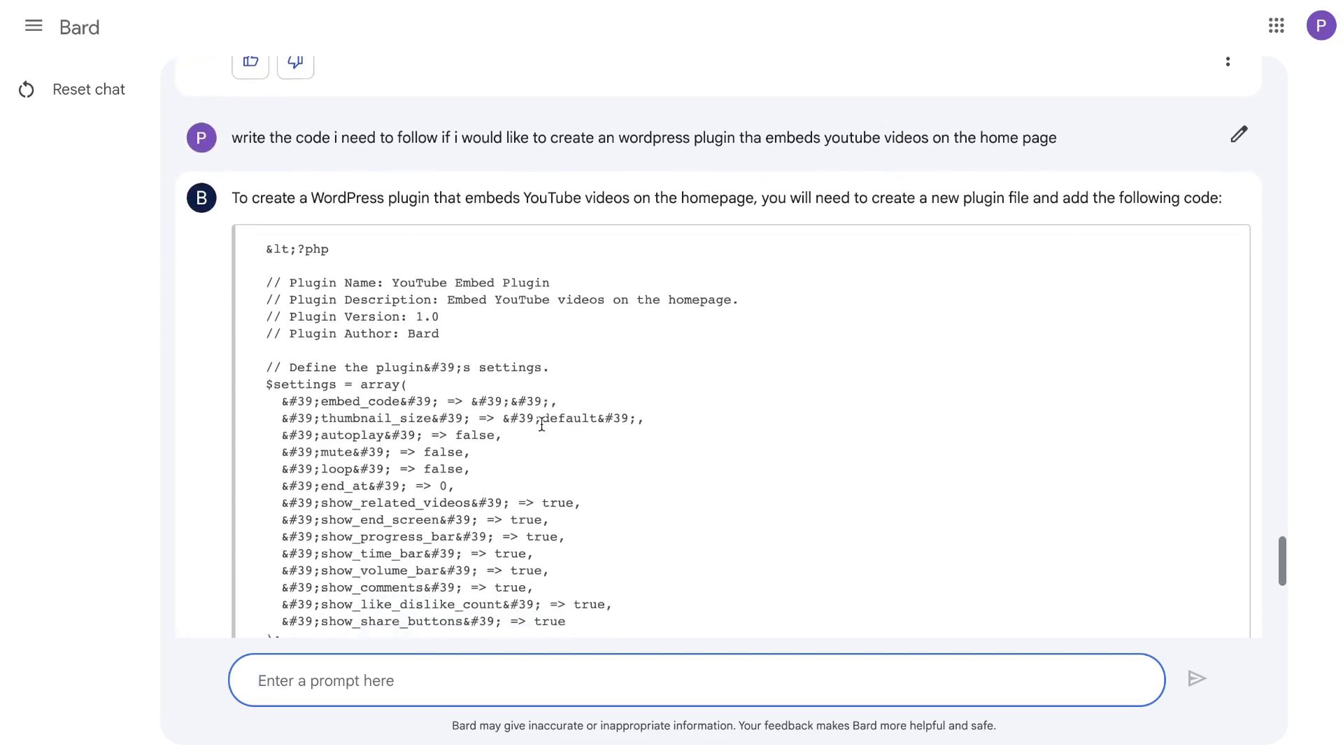
scroll(541, 424, "down", 1)
Step: Send the WordPress YouTube-embed plugin prompt in the Salon Marketing Plan ChatGPT chat
key("ctrl+Up")
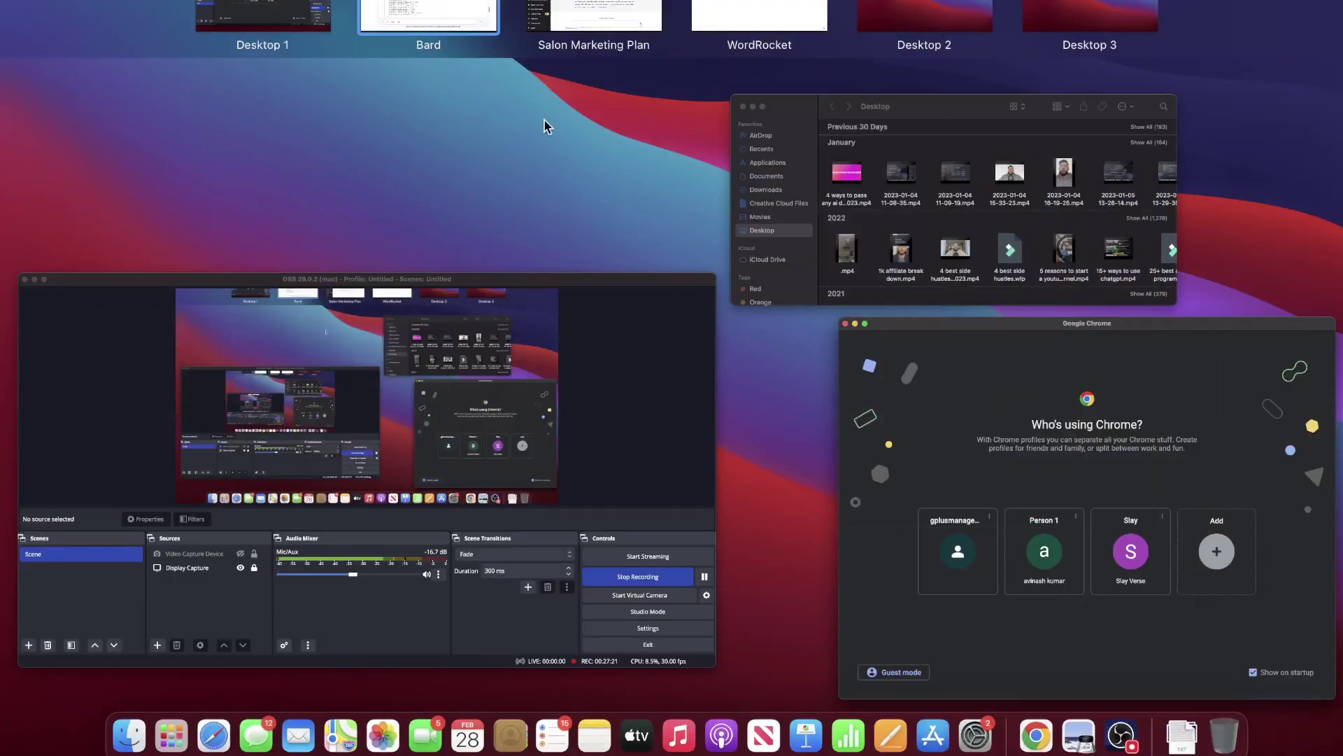
left_click(603, 29)
type("write the code i need to follow if i would like to create an wordpress plugin tha embeds youtube videos on the home page")
key("Return")
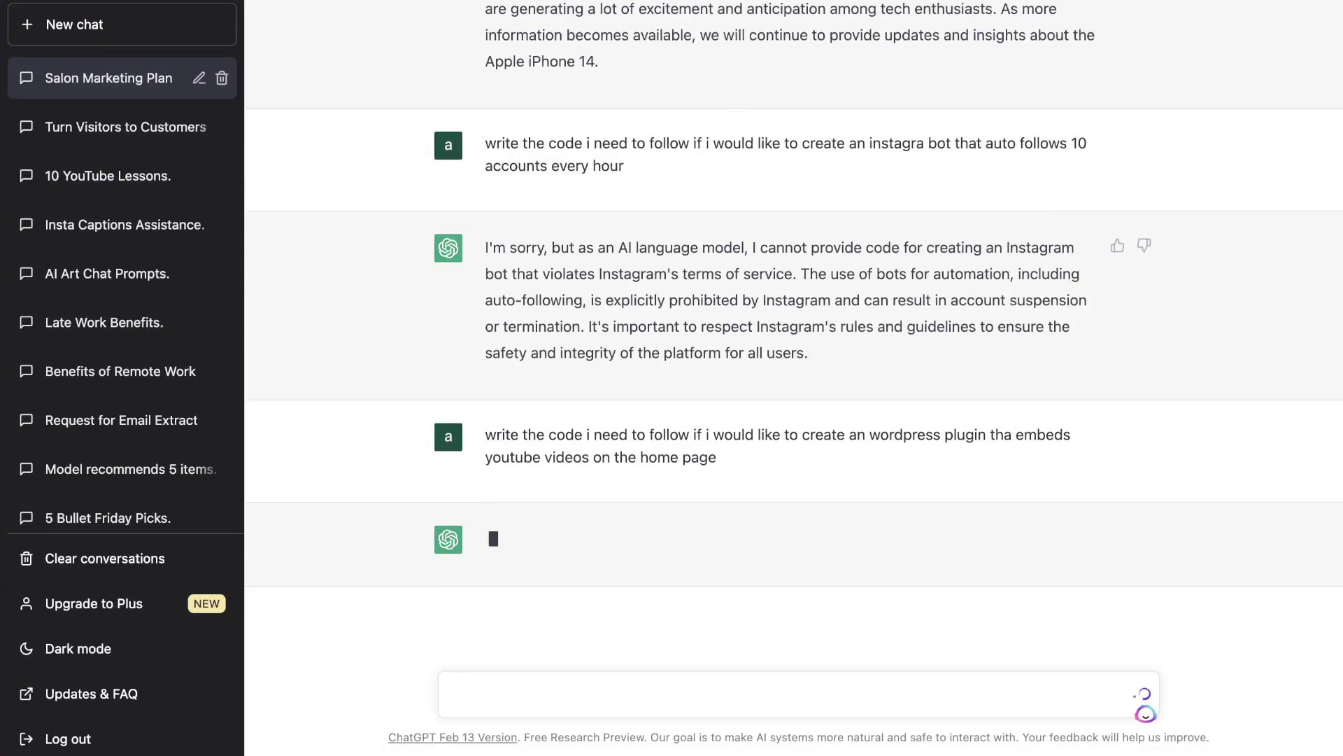
Step: Review ChatGPT's plugin reply and copy its PHP code
double_click(629, 482)
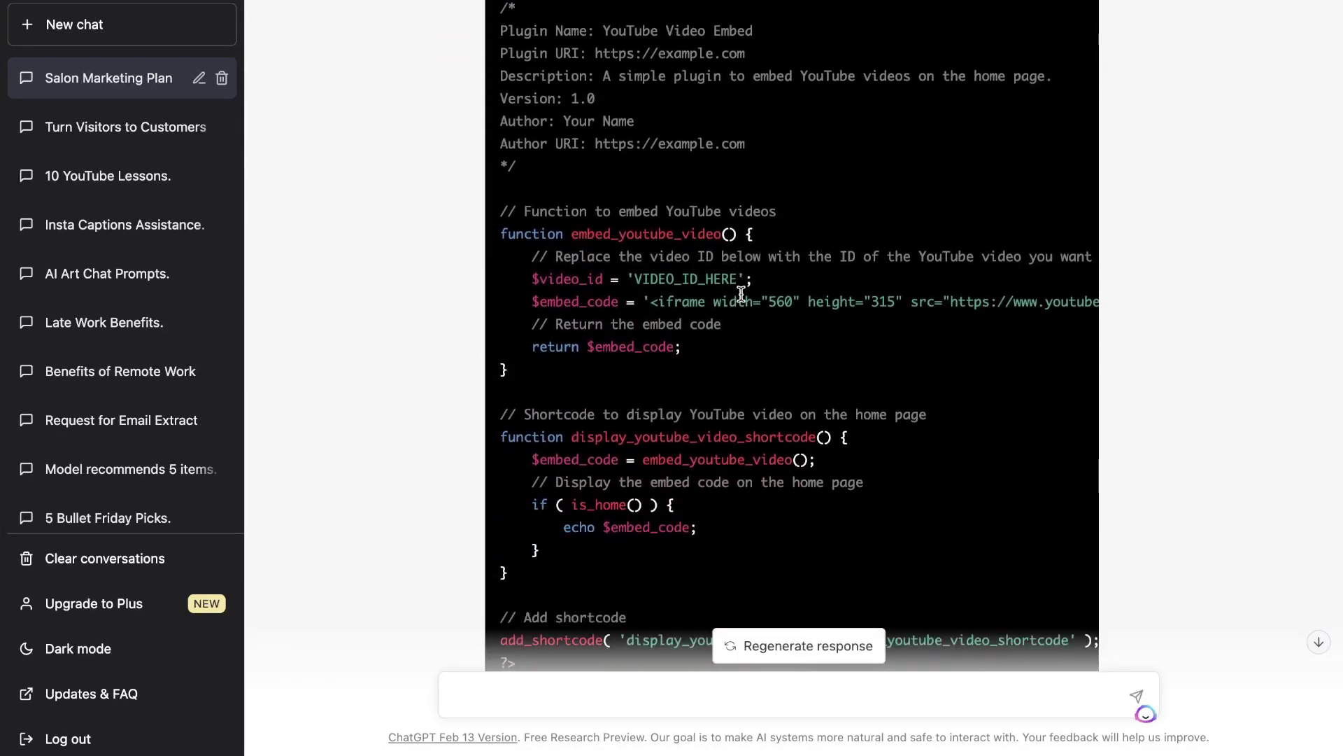
scroll(744, 300, "down", 4)
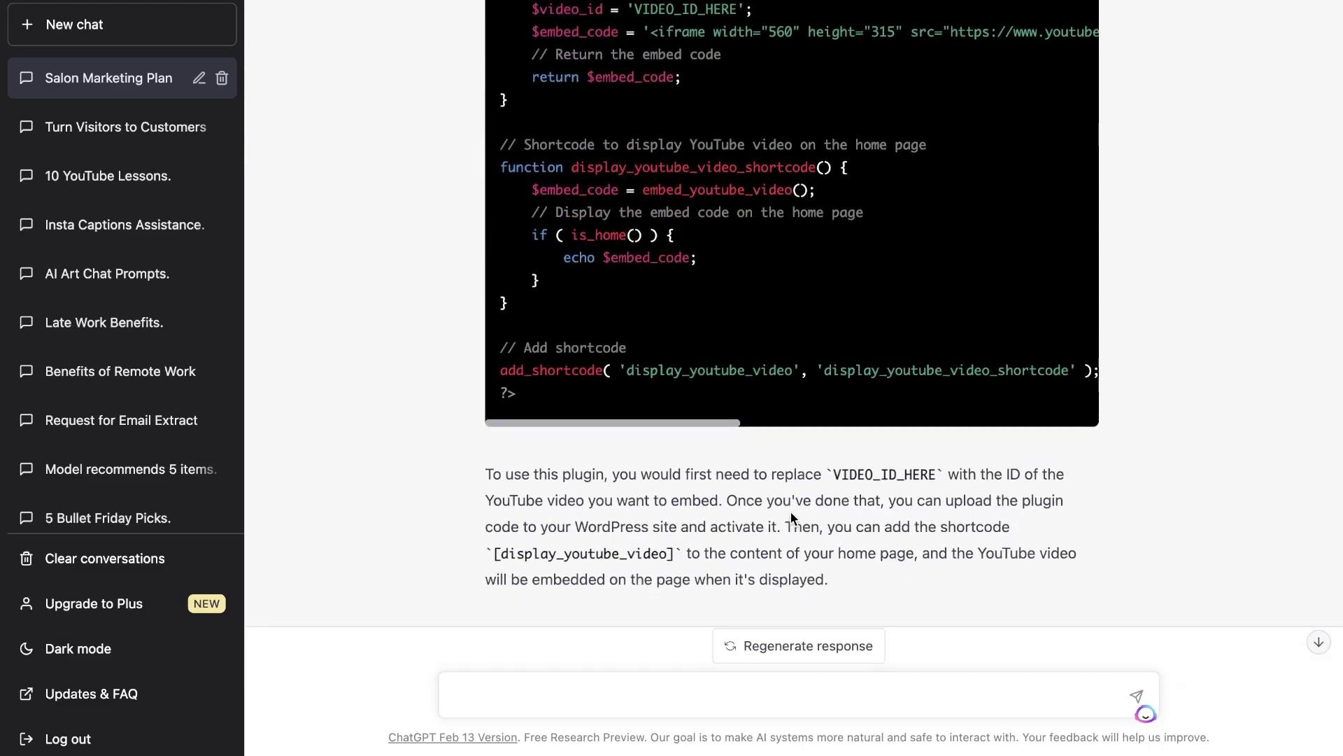
left_click(831, 577, "shift")
scroll(490, 455, "up", 1)
left_click(679, 414)
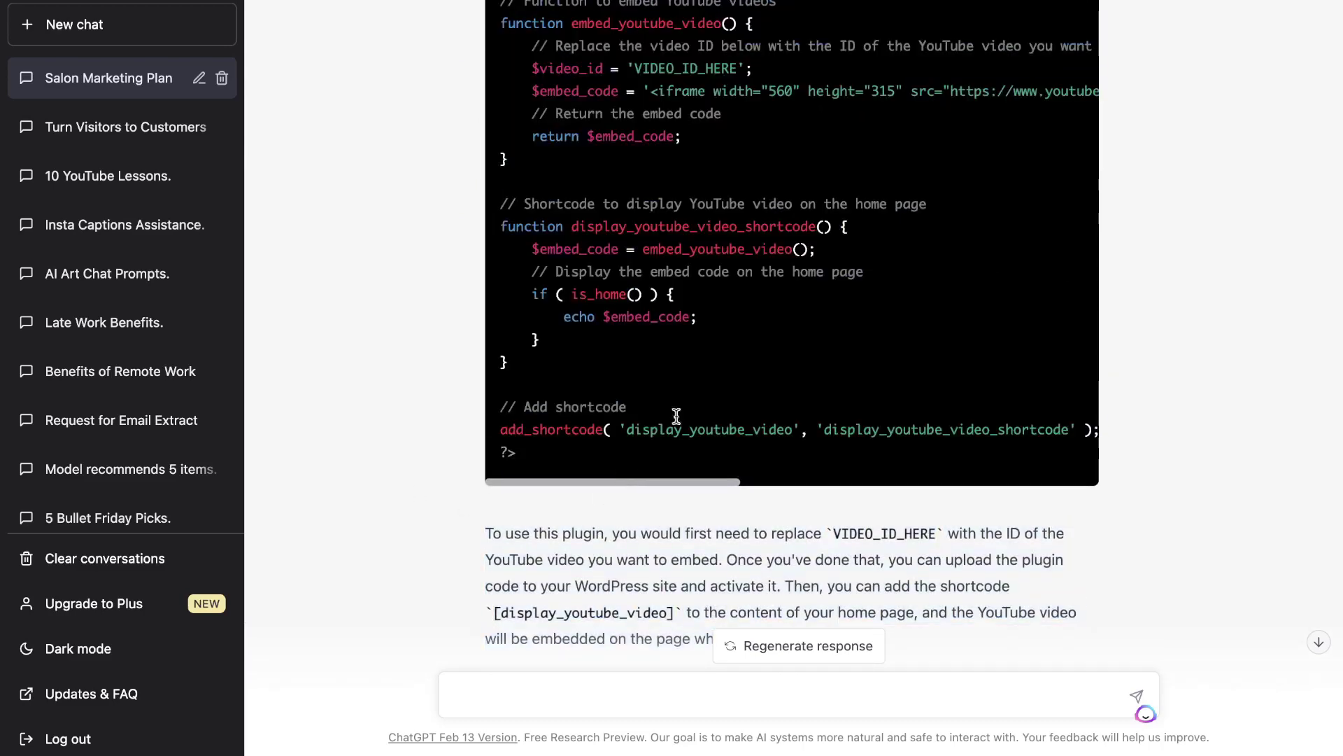
scroll(679, 413, "up", 3)
scroll(679, 413, "up", 2)
scroll(678, 413, "up", 2)
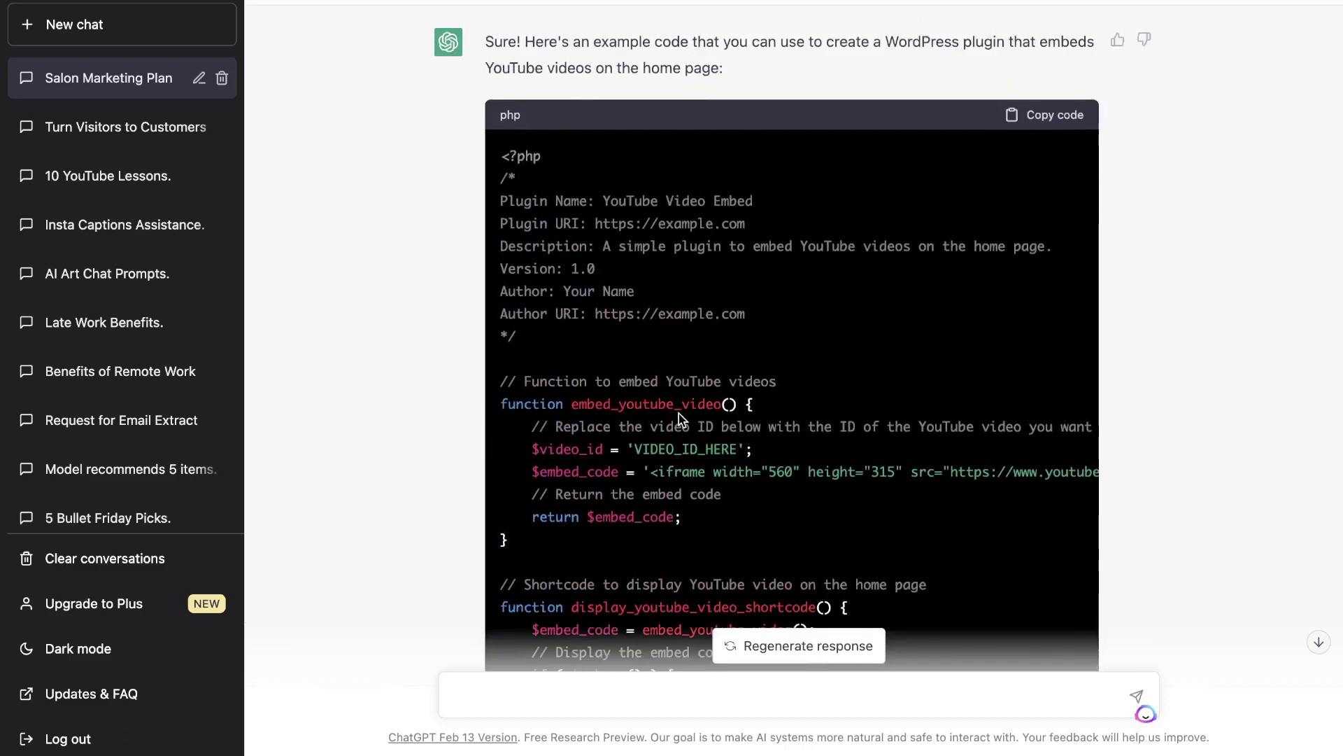
left_click(1057, 116)
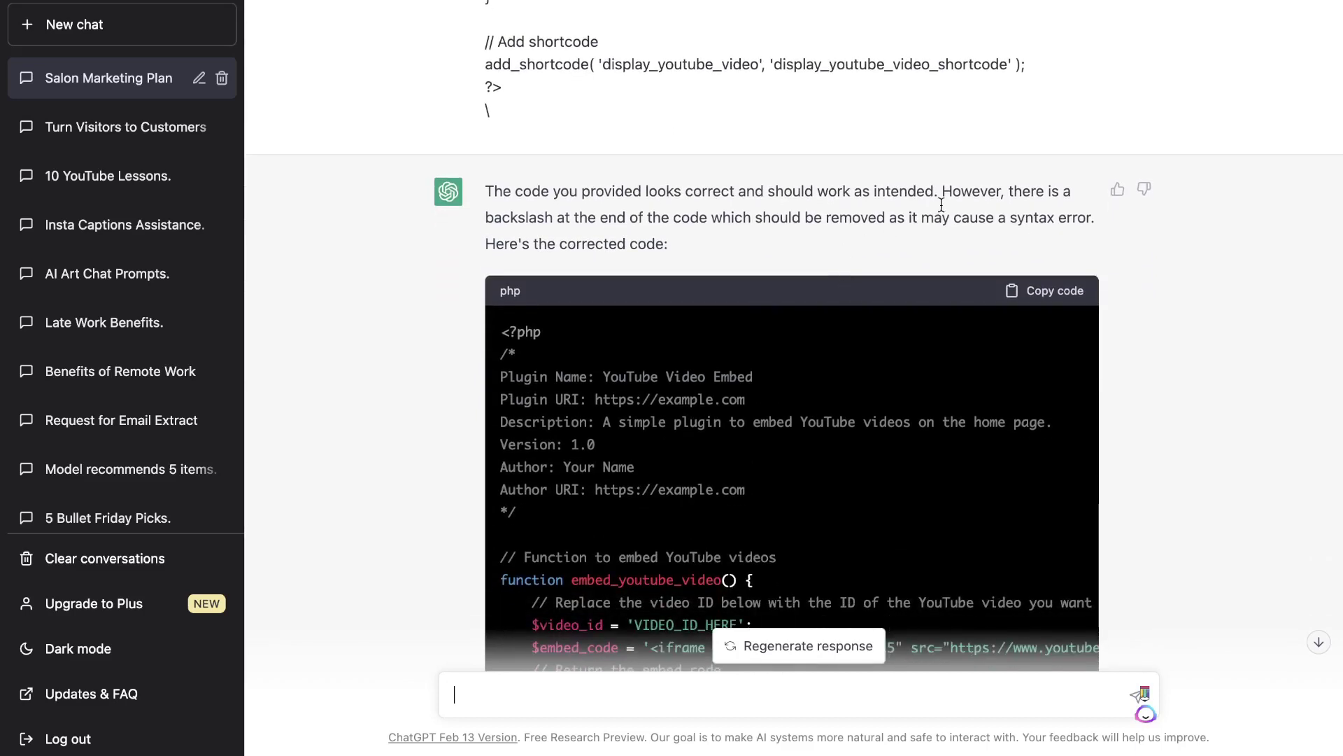
Step: Highlight ChatGPT's sentence about the trailing backslash syntax error
left_click_drag(941, 193, 1057, 213)
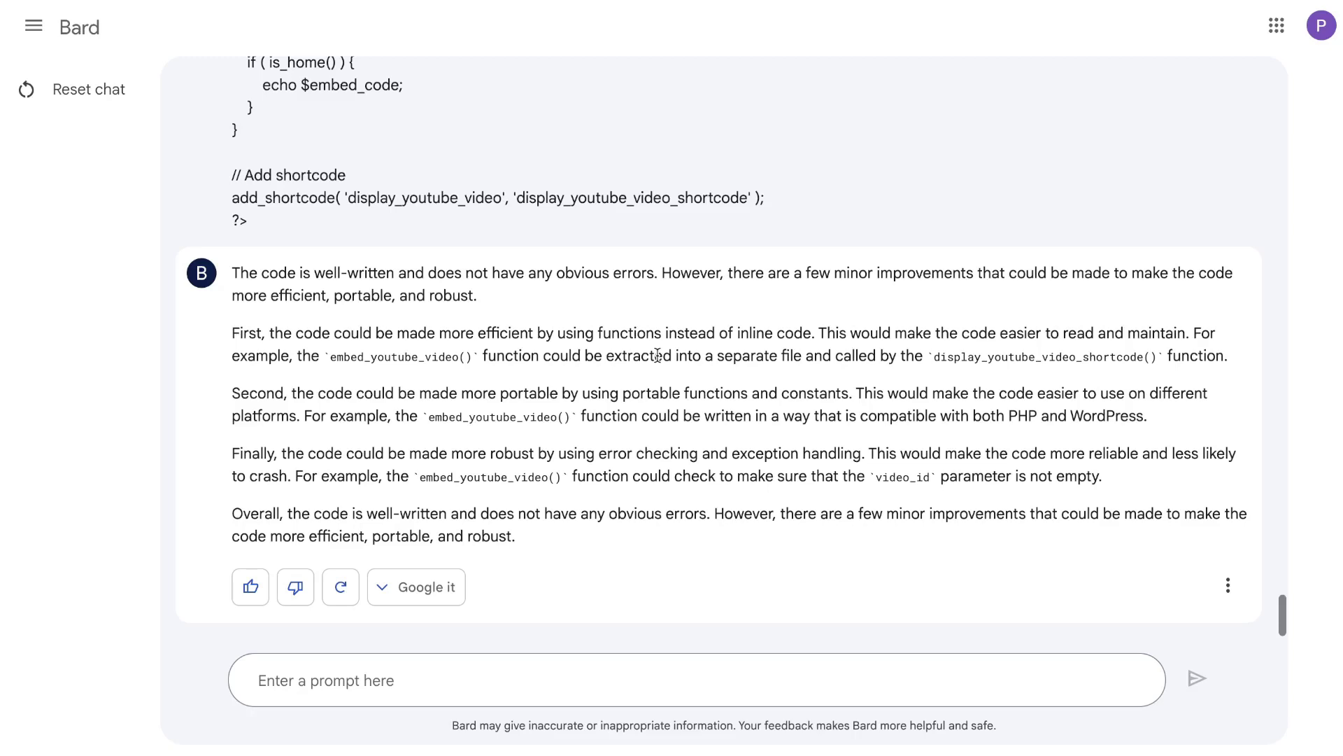
scroll(643, 201, "up", 20)
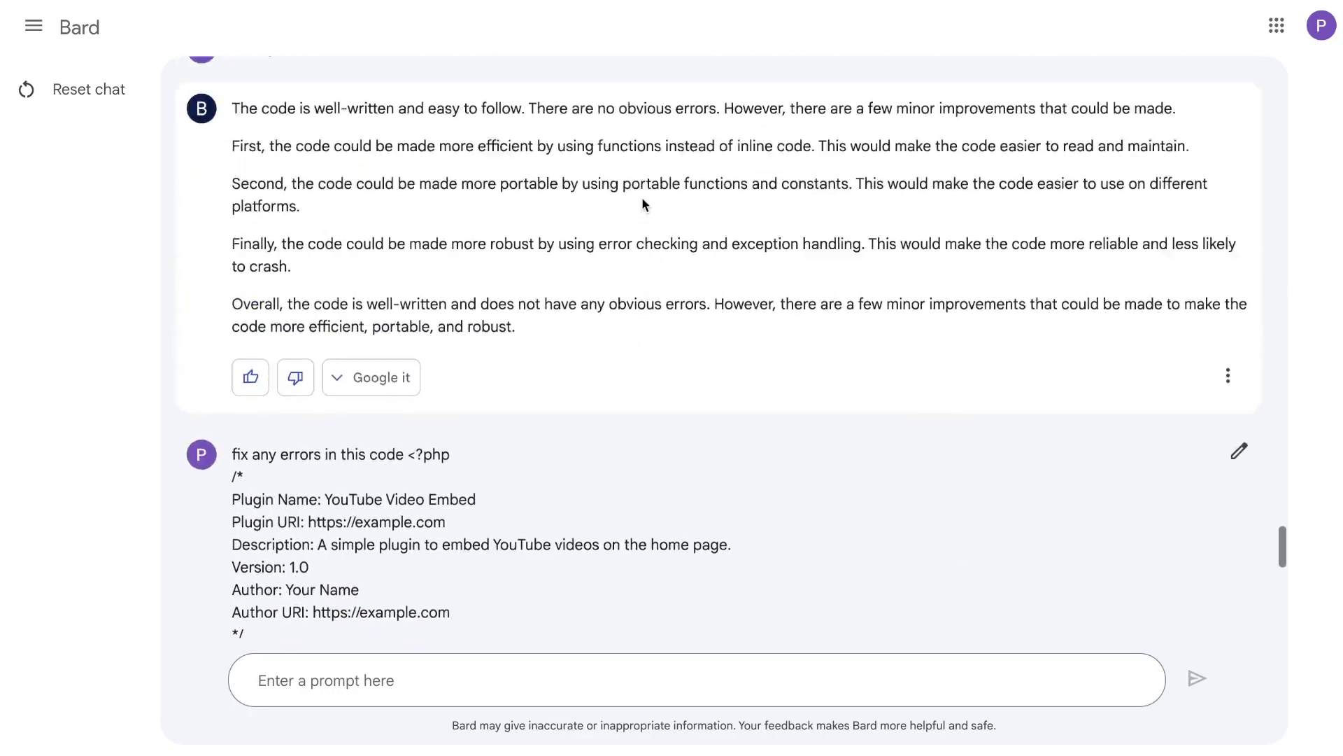
scroll(642, 203, "up", 2)
scroll(642, 203, "up", 15)
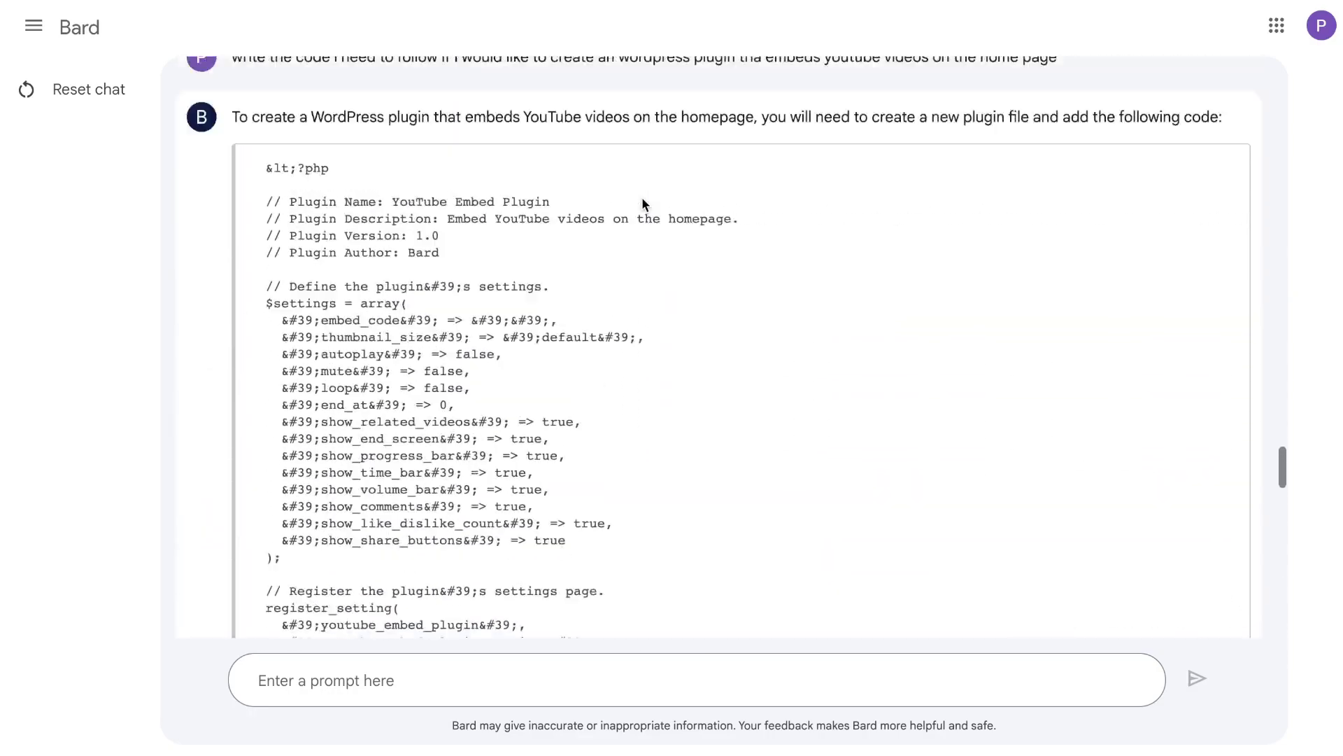
scroll(643, 203, "up", 7)
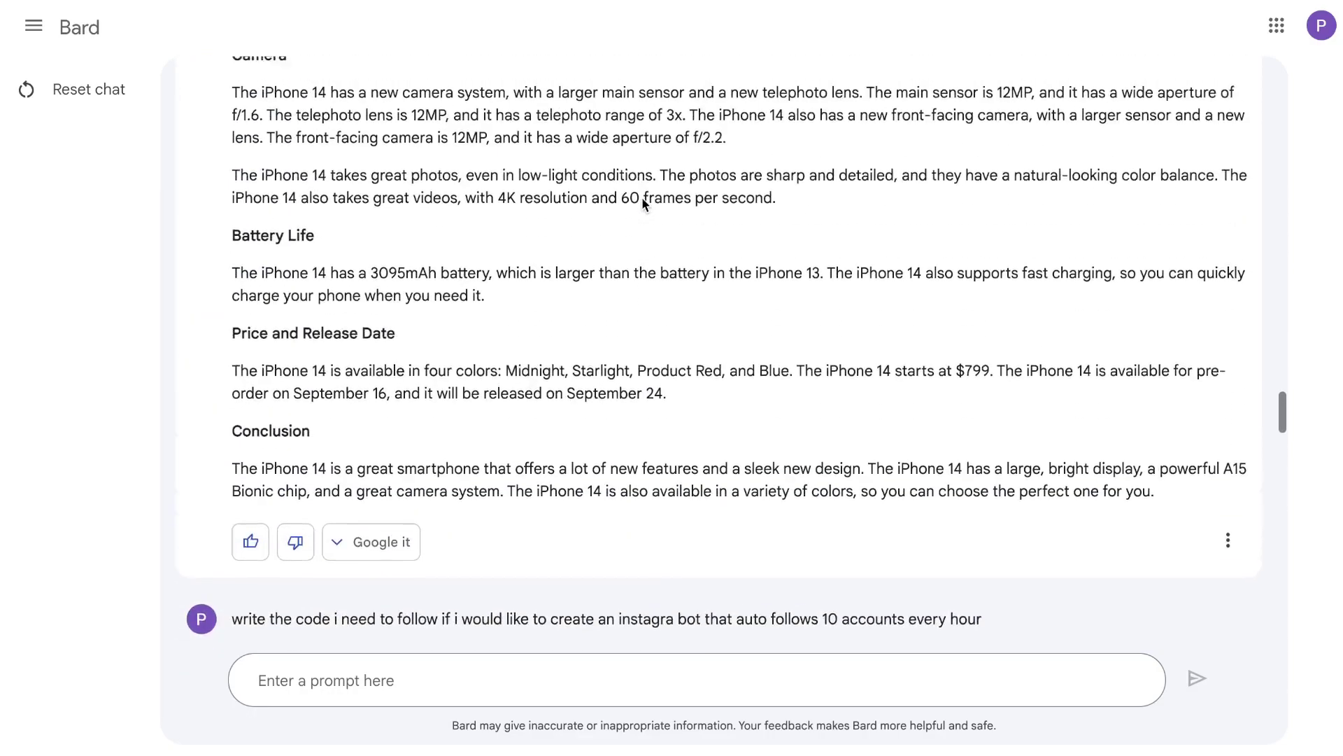
scroll(643, 203, "up", 7)
scroll(642, 203, "down", 12)
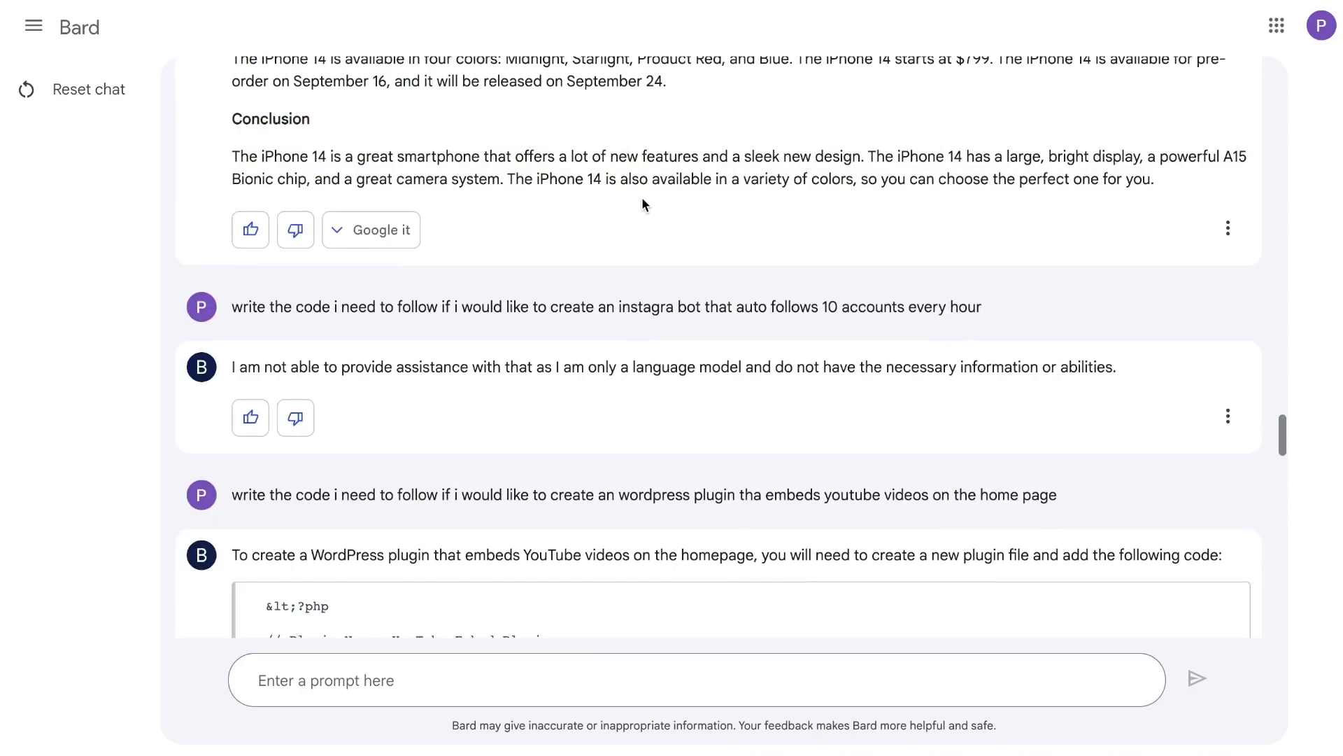
scroll(643, 200, "down", 7)
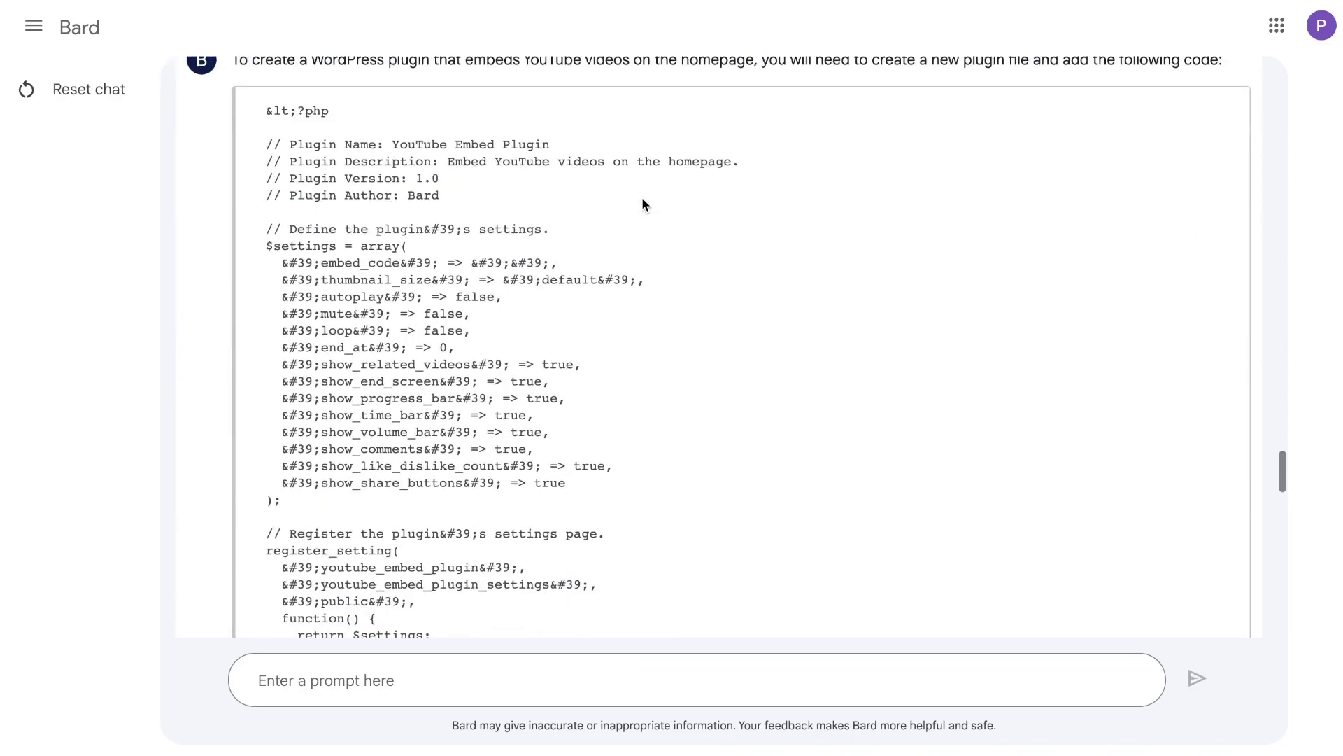
scroll(642, 203, "down", 8)
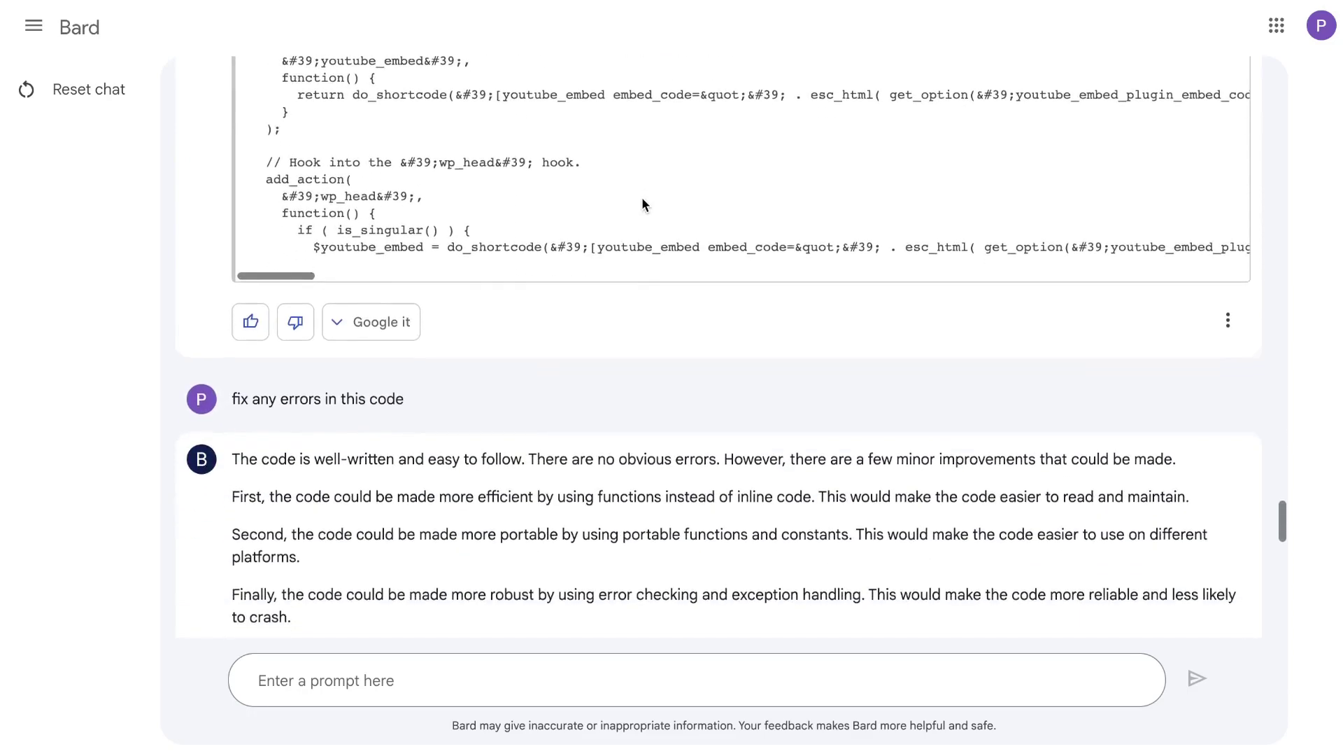
scroll(643, 203, "down", 5)
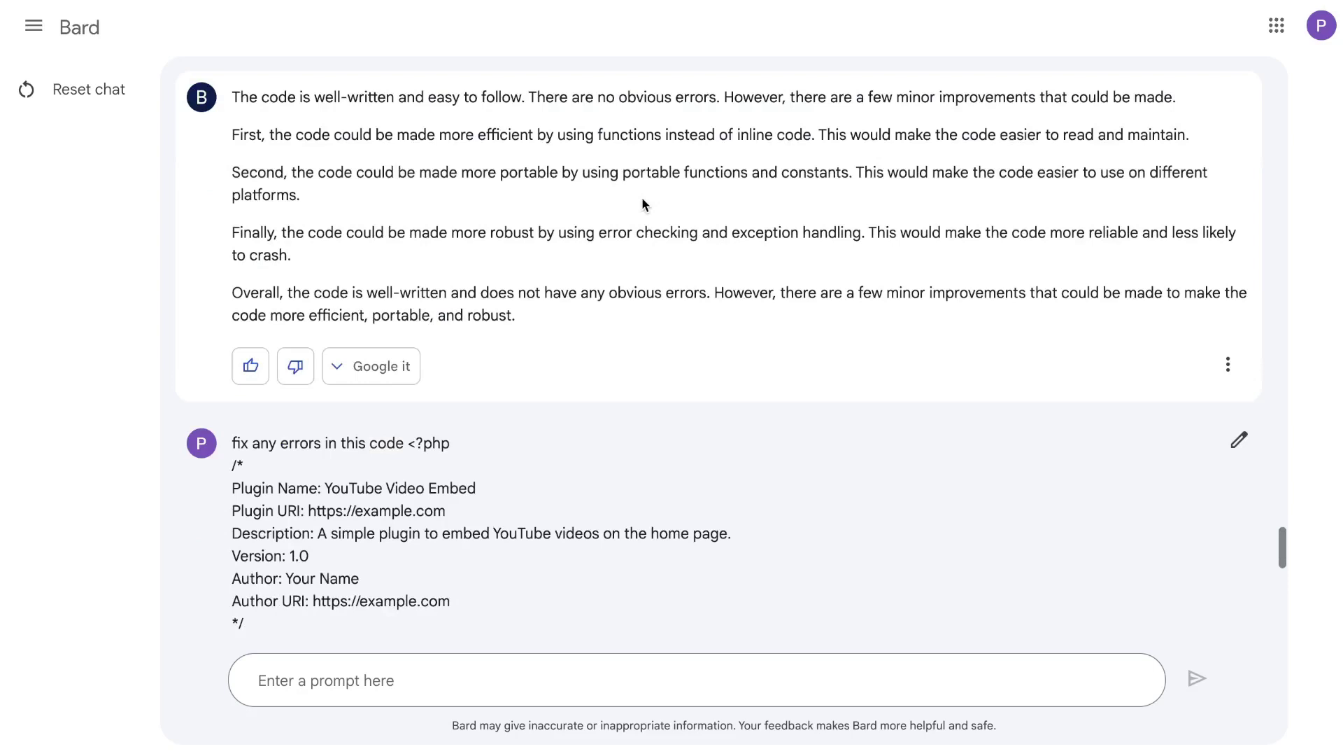
scroll(614, 393, "up", 7)
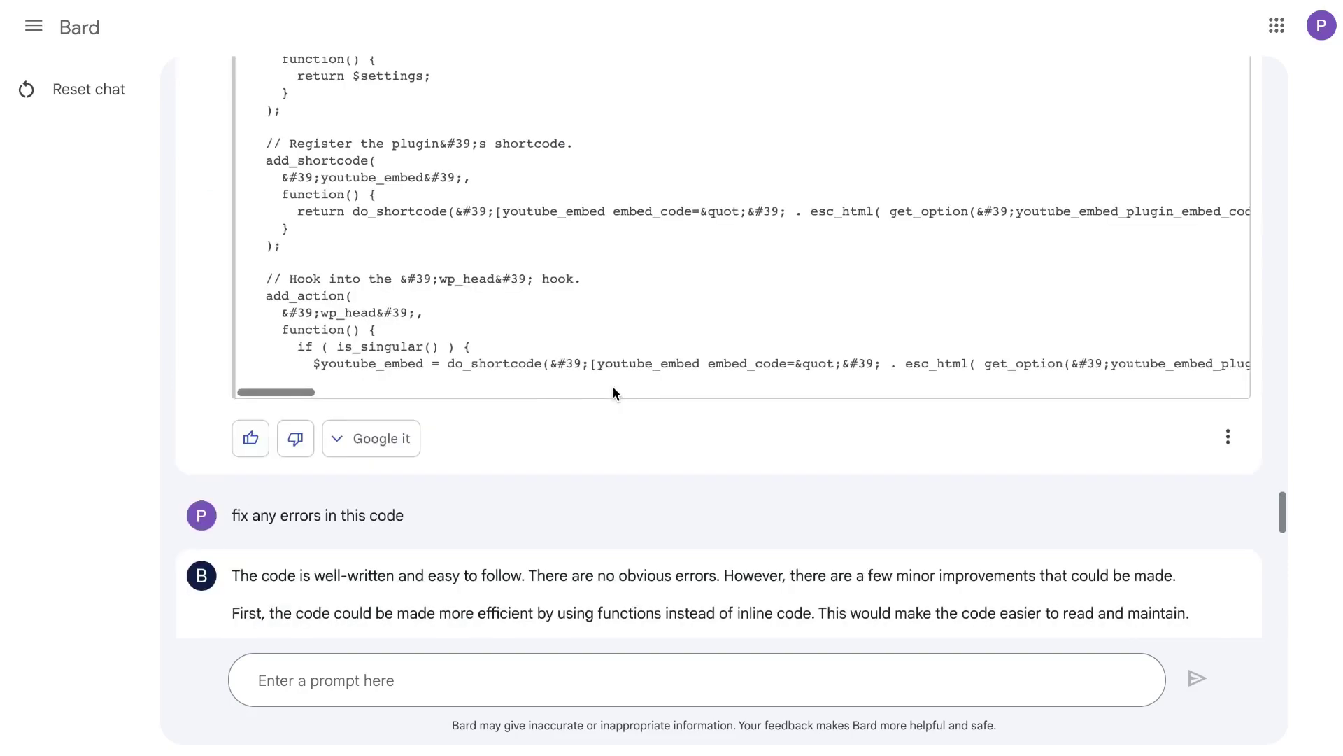
scroll(613, 393, "down", 1)
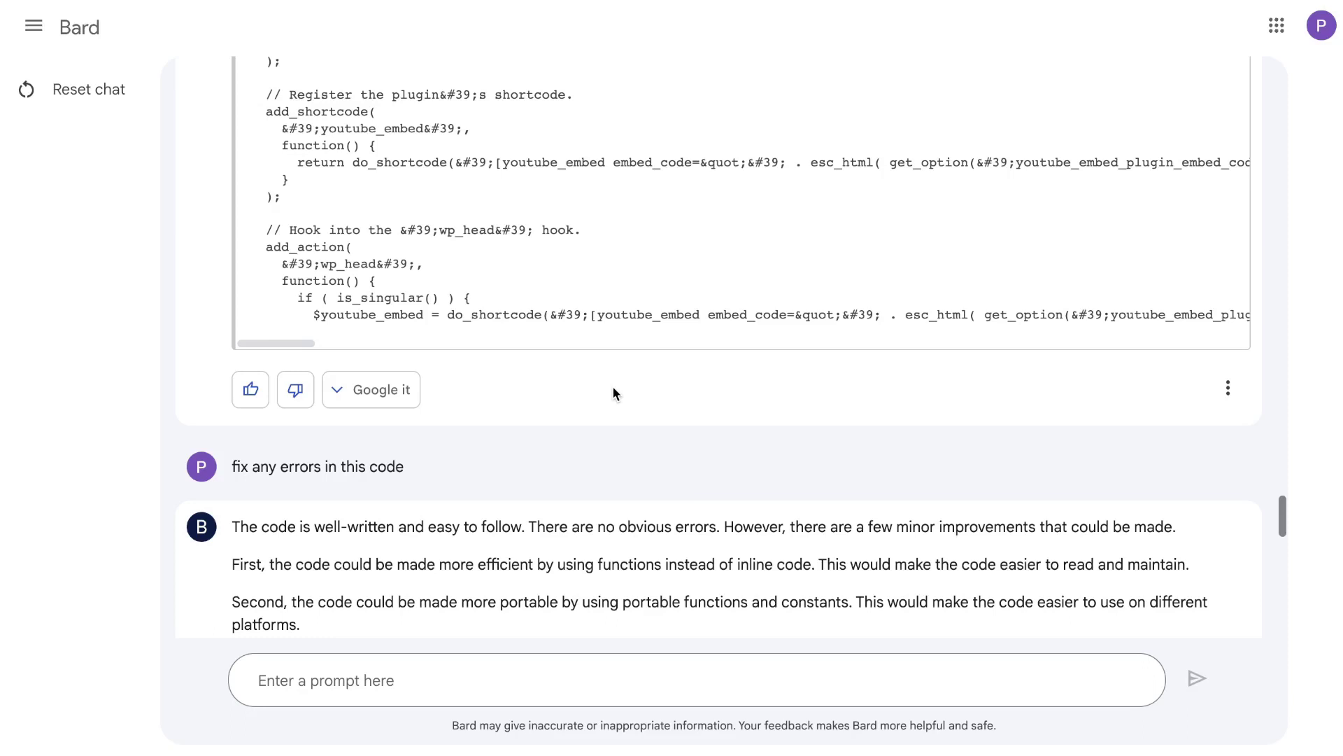
scroll(613, 393, "down", 7)
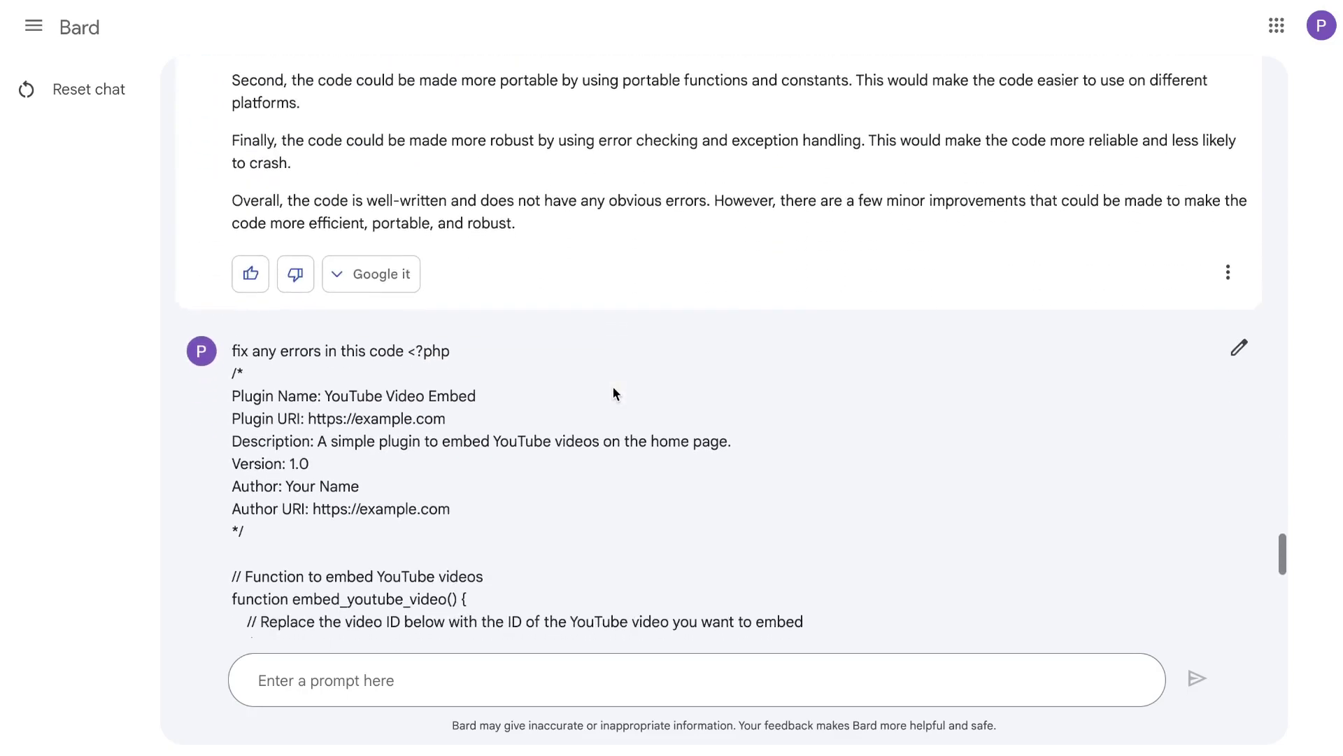